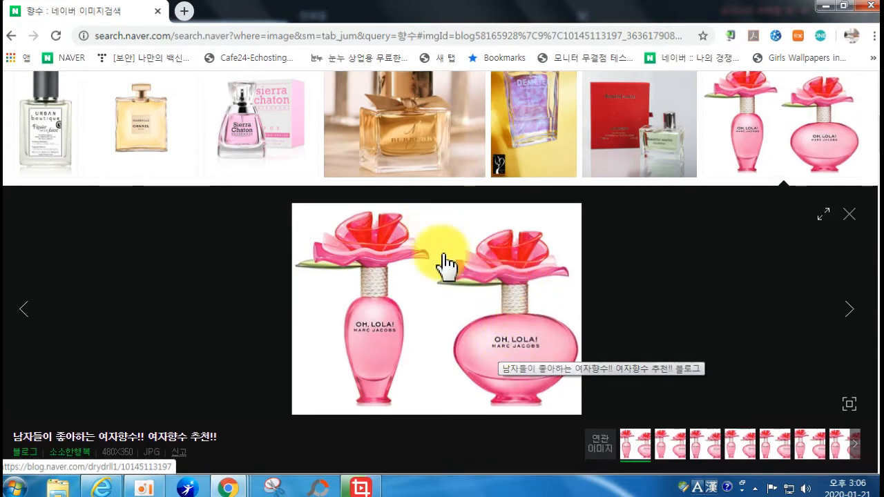
Step: Browse the perfume image results and preview the photo of the clear Jo Malone bottle
{"action": "scroll", "coordinate": [450, 266], "scroll_direction": "down", "scroll_amount": 4}
{"action": "scroll", "coordinate": [592, 316], "scroll_direction": "down", "scroll_amount": 1}
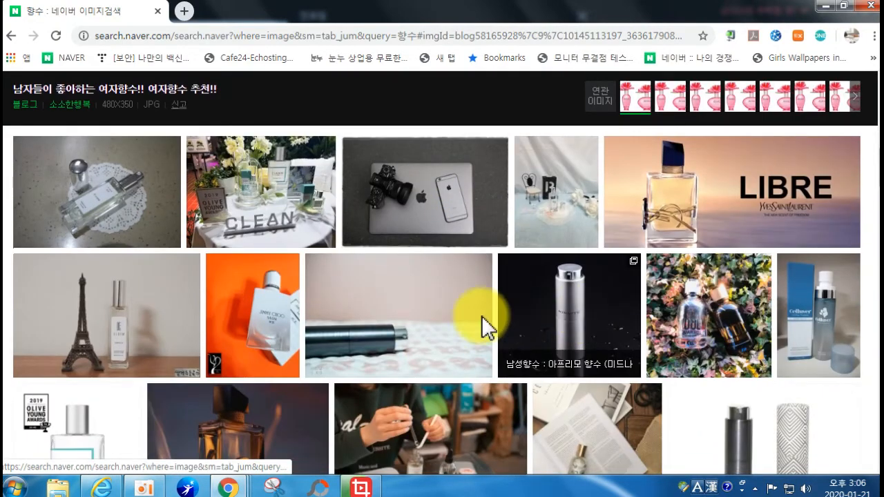
{"action": "scroll", "coordinate": [566, 341], "scroll_direction": "down", "scroll_amount": 3}
{"action": "scroll", "coordinate": [622, 342], "scroll_direction": "down", "scroll_amount": 5}
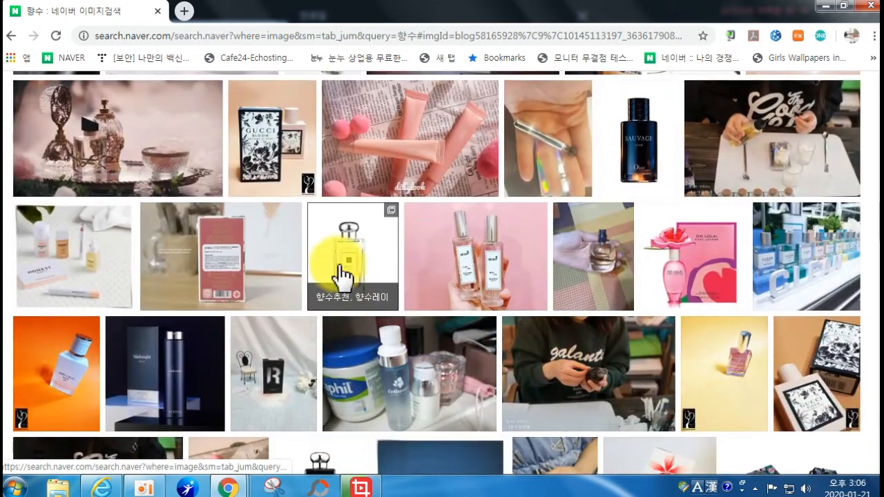
{"action": "left_click", "coordinate": [392, 257]}
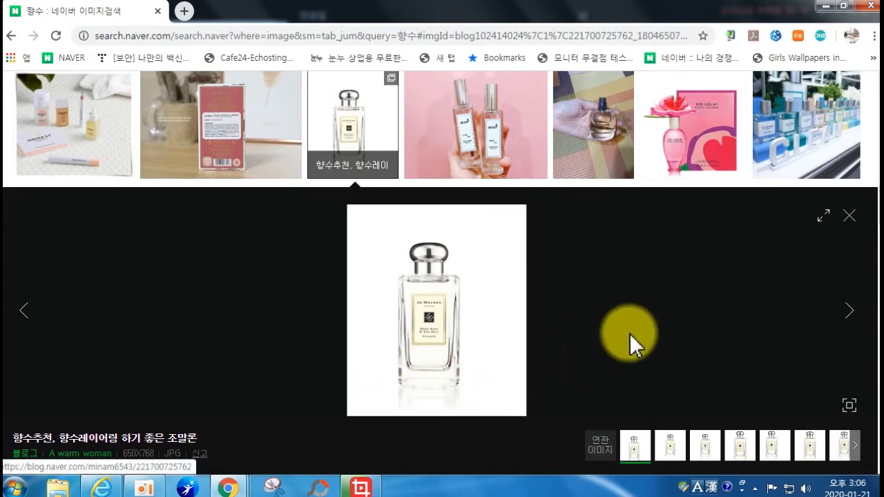
Step: Look through the remaining perfume image results for a suitable bottle photo on a plain background
{"action": "scroll", "coordinate": [629, 332], "scroll_direction": "down", "scroll_amount": 5}
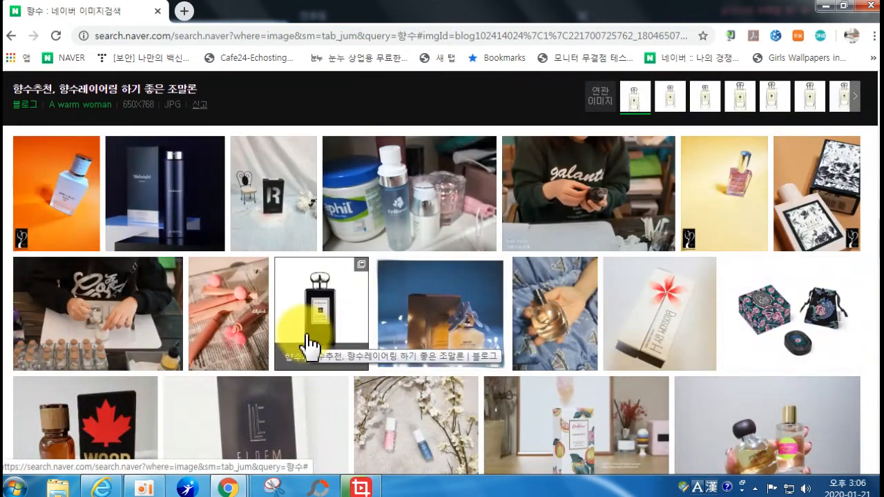
{"action": "scroll", "coordinate": [308, 347], "scroll_direction": "down", "scroll_amount": 2}
{"action": "scroll", "coordinate": [829, 318], "scroll_direction": "down", "scroll_amount": 3}
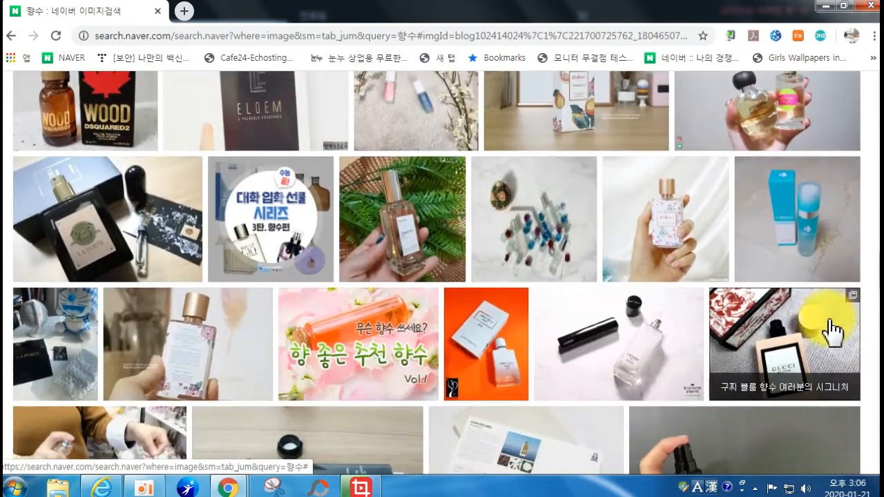
{"action": "scroll", "coordinate": [586, 365], "scroll_direction": "down", "scroll_amount": 4}
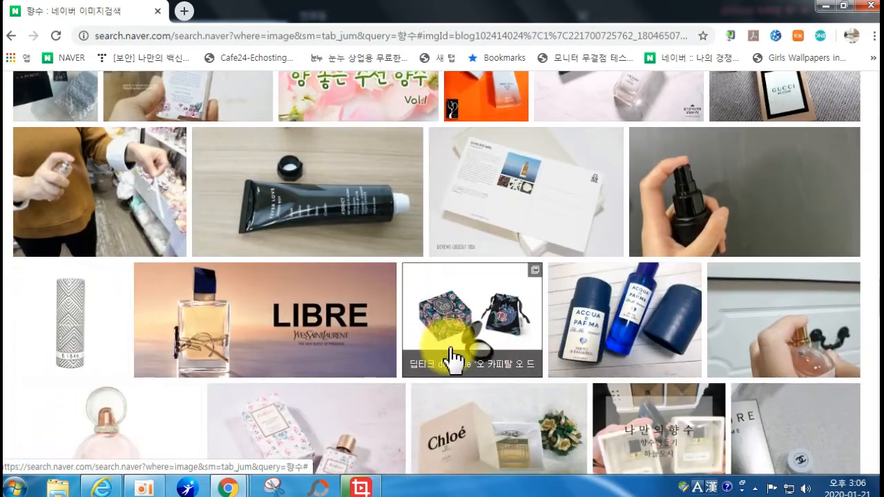
{"action": "scroll", "coordinate": [452, 358], "scroll_direction": "down", "scroll_amount": 2}
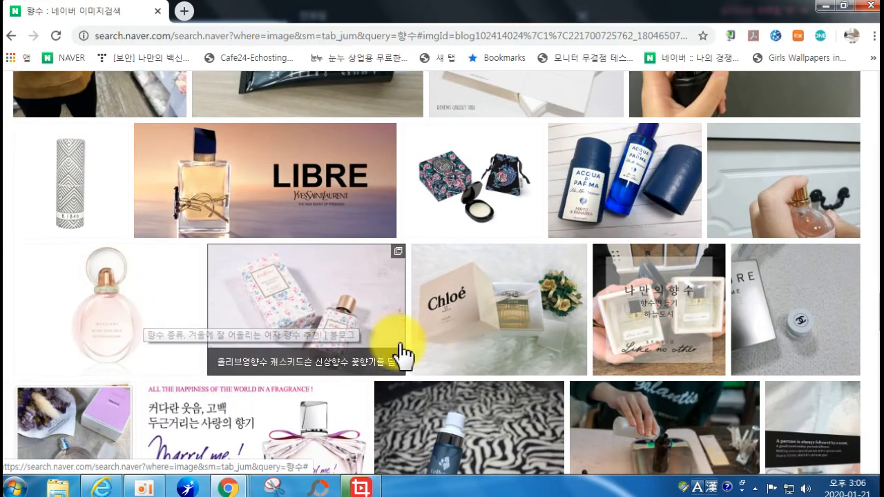
{"action": "scroll", "coordinate": [608, 355], "scroll_direction": "down", "scroll_amount": 3}
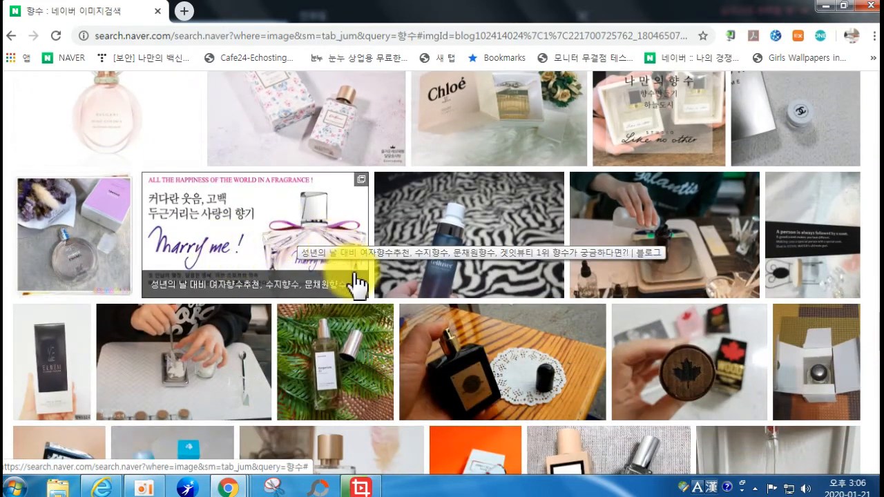
{"action": "scroll", "coordinate": [356, 287], "scroll_direction": "down", "scroll_amount": 5}
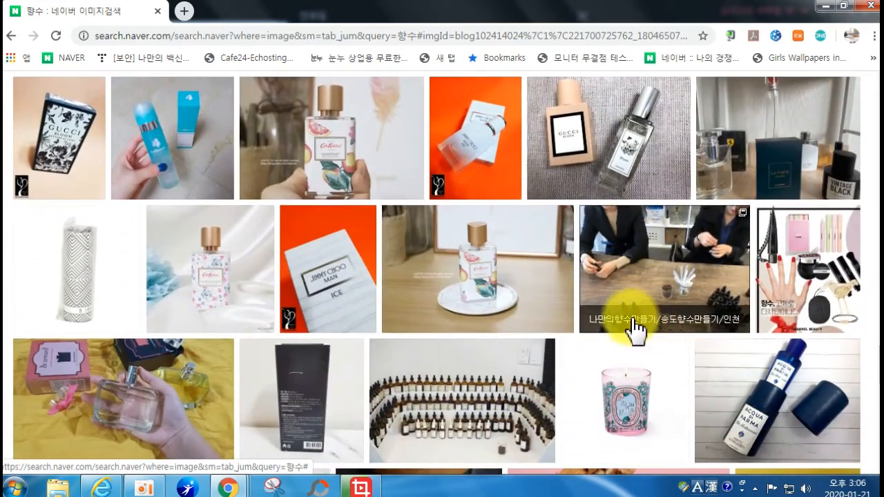
{"action": "scroll", "coordinate": [237, 320], "scroll_direction": "down", "scroll_amount": 2}
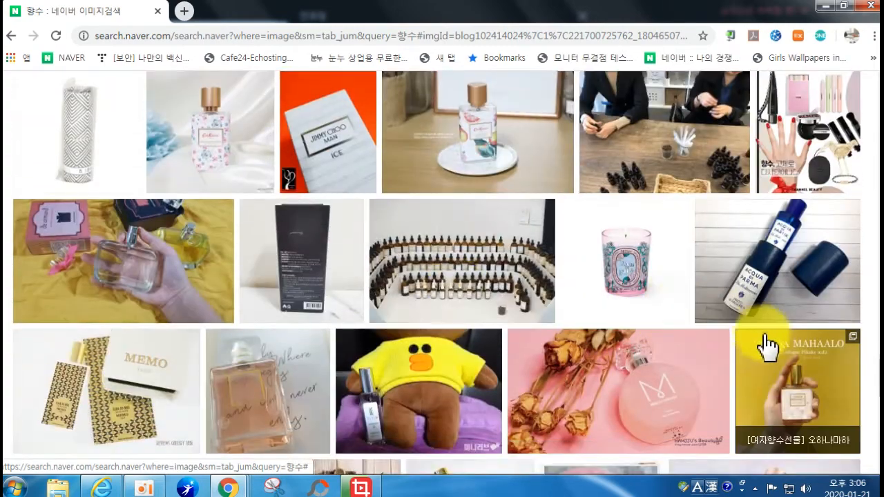
{"action": "scroll", "coordinate": [763, 344], "scroll_direction": "down", "scroll_amount": 4}
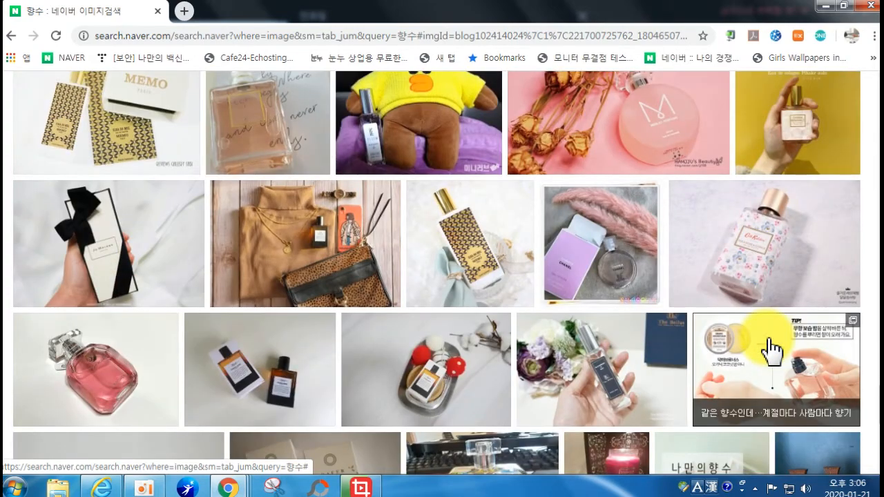
{"action": "scroll", "coordinate": [760, 346], "scroll_direction": "up", "scroll_amount": 15}
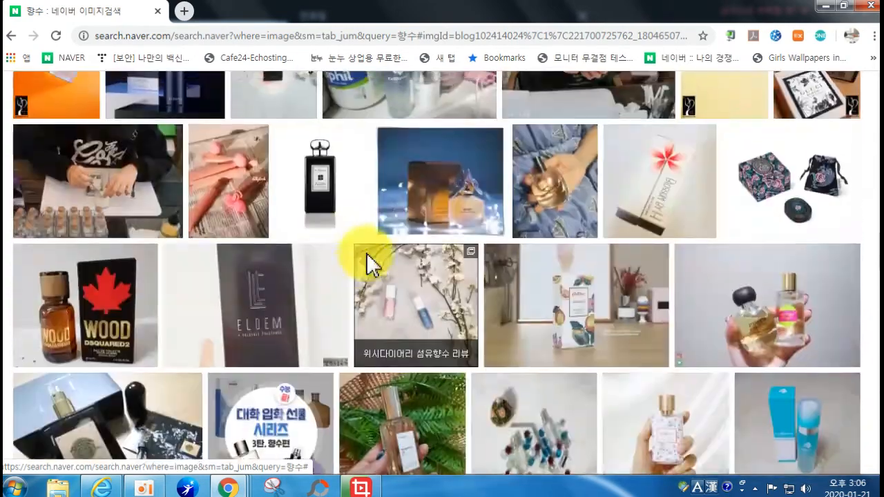
{"action": "scroll", "coordinate": [380, 262], "scroll_direction": "down", "scroll_amount": 6}
{"action": "scroll", "coordinate": [525, 353], "scroll_direction": "up", "scroll_amount": 5}
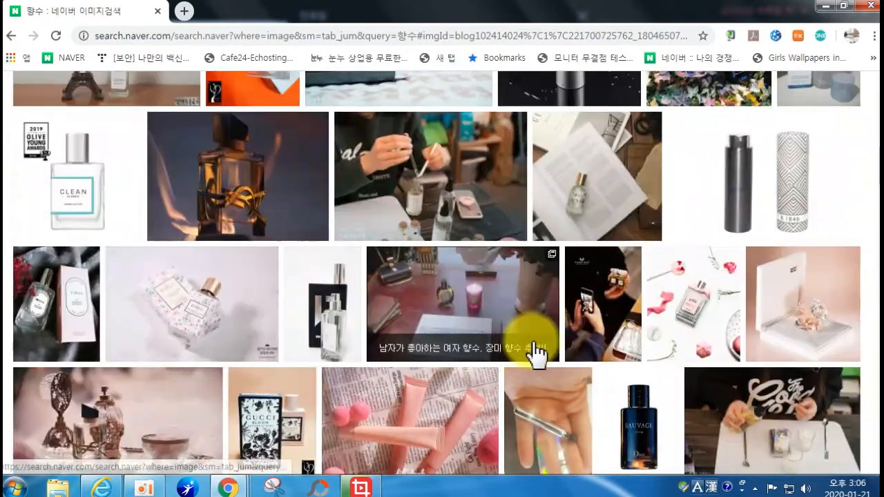
{"action": "scroll", "coordinate": [553, 359], "scroll_direction": "down", "scroll_amount": 3}
{"action": "scroll", "coordinate": [622, 256], "scroll_direction": "up", "scroll_amount": 10}
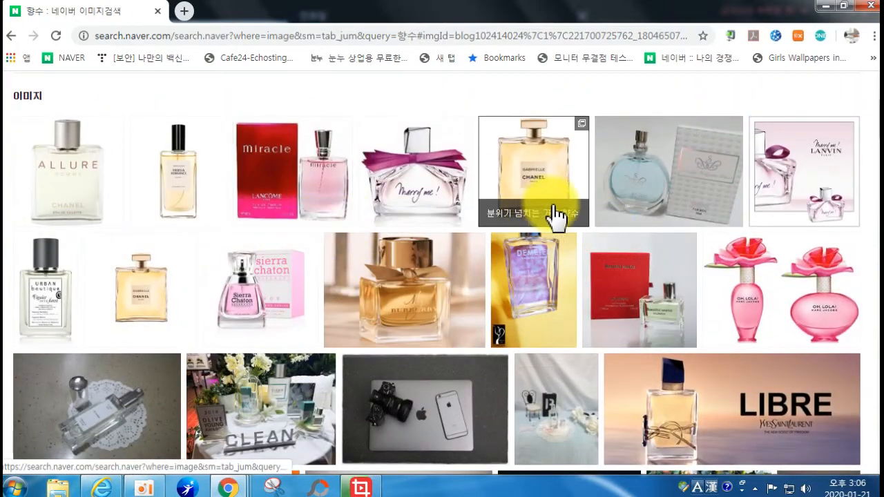
Step: Open the Gabrielle Chanel perfume photo from the image results and copy the enlarged image
{"action": "left_click", "coordinate": [529, 172]}
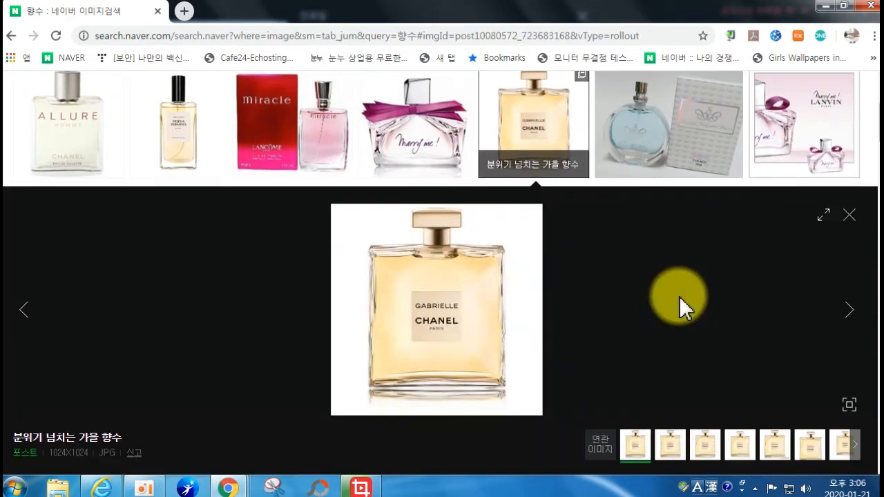
{"action": "right_click", "coordinate": [436, 314]}
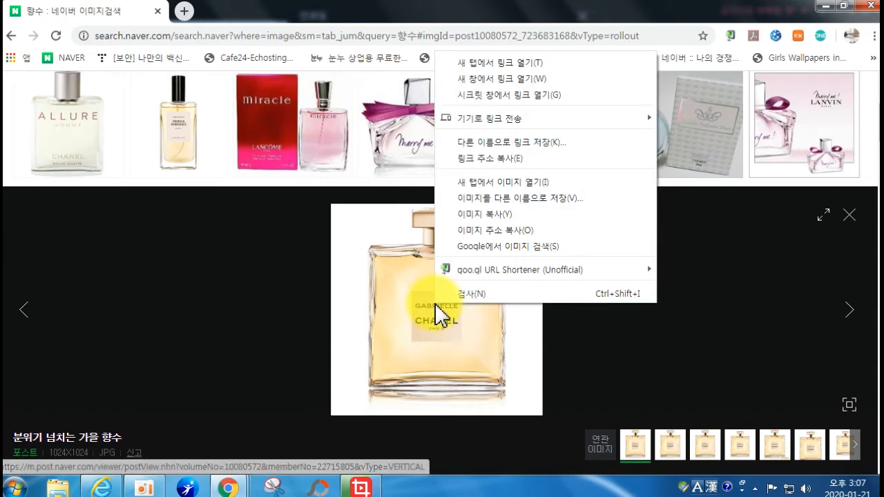
{"action": "left_click", "coordinate": [476, 214]}
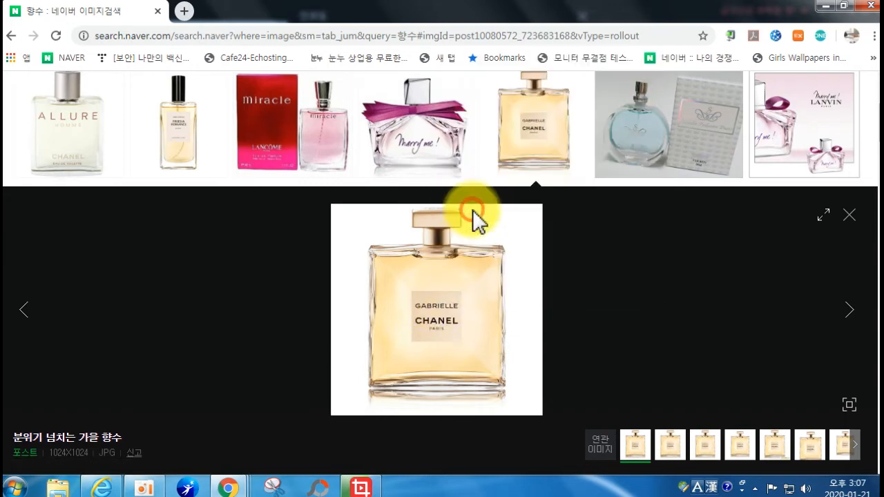
Step: In Photoshop, create a white 1024 × 1024 pixel document from the Clipboard preset and paste the copied bottle image
{"action": "left_click", "coordinate": [9, 490]}
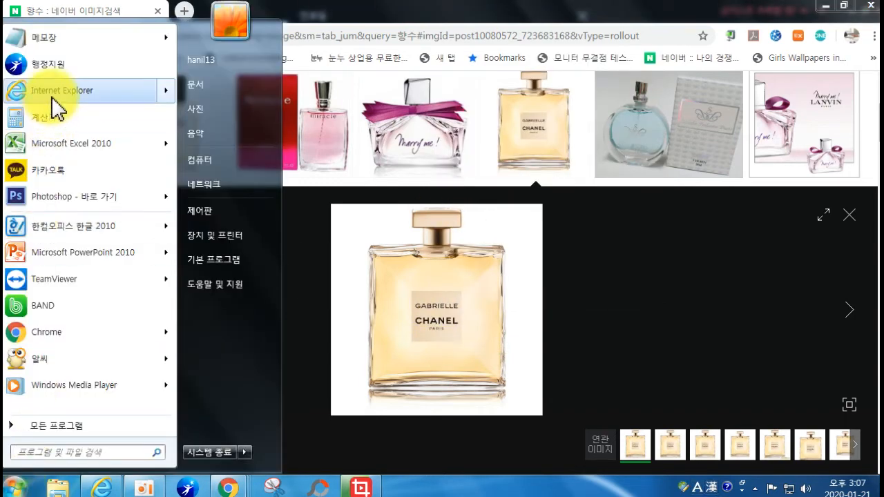
{"action": "left_click", "coordinate": [80, 196]}
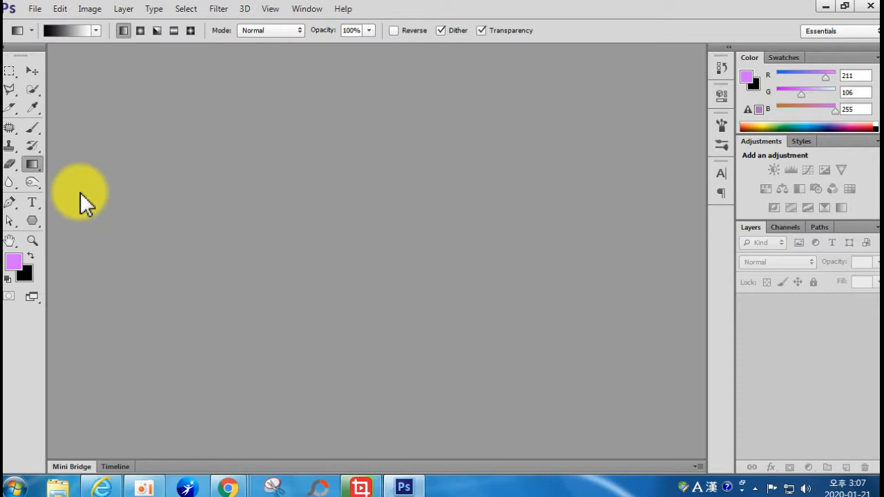
{"action": "left_click", "coordinate": [34, 10]}
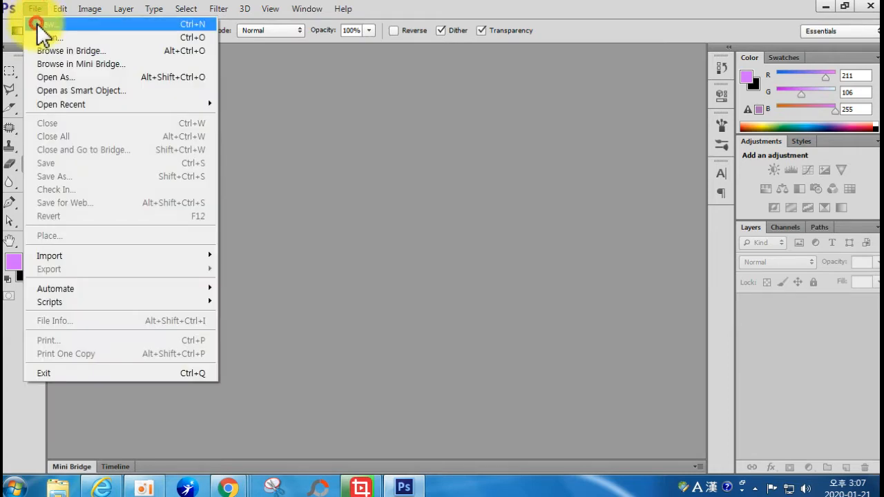
{"action": "left_click", "coordinate": [37, 24]}
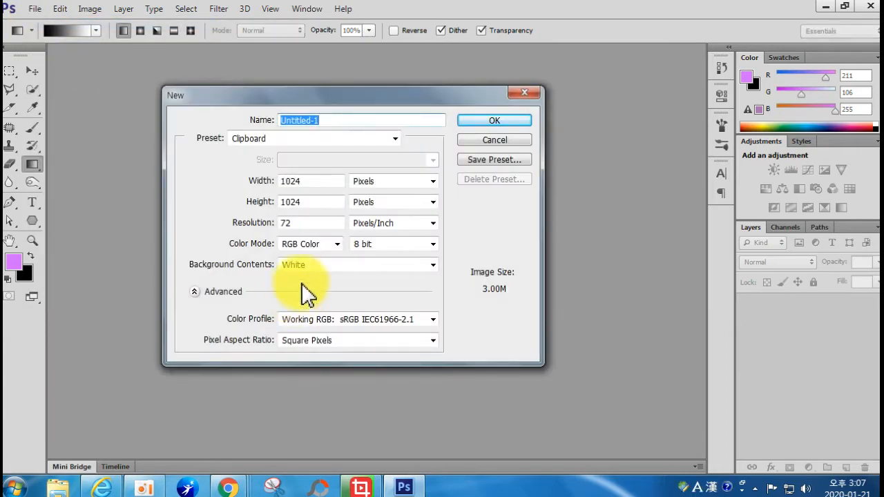
{"action": "left_click", "coordinate": [502, 117]}
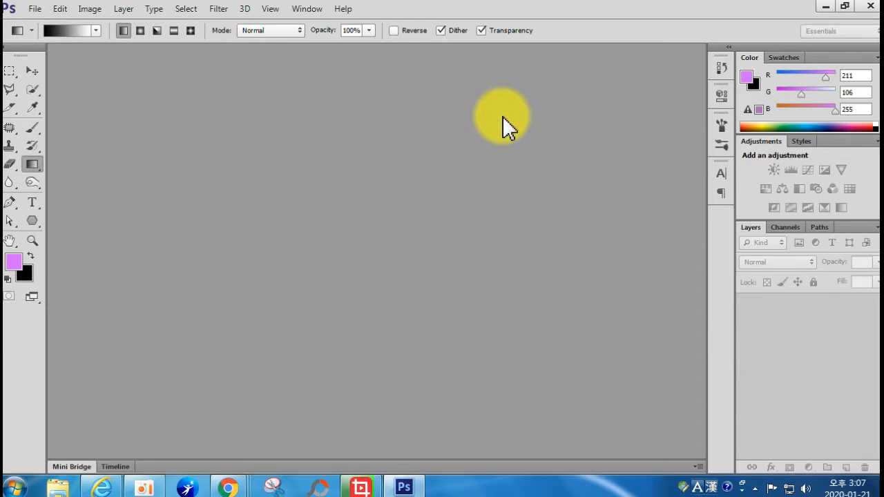
{"action": "key", "text": "ctrl+v"}
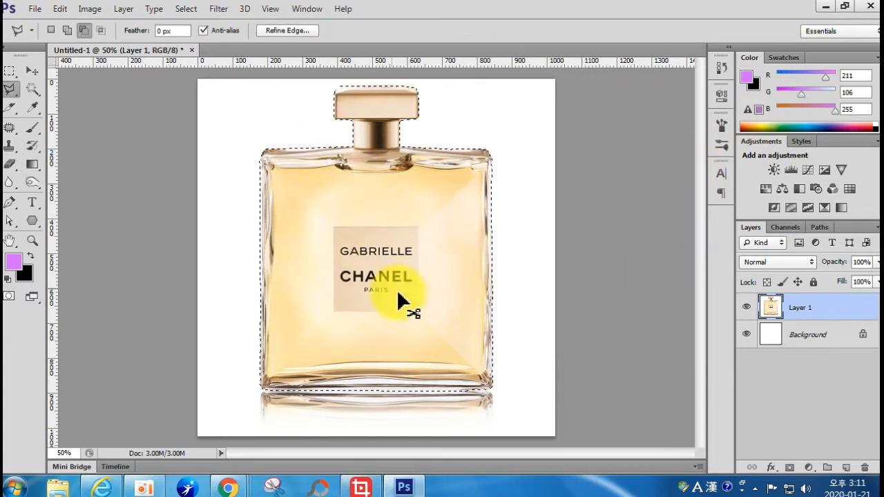
Step: Select the white background around the bottle on Layer 1 with the Magic Wand, replacing any existing selection, and invert the selection
{"action": "left_click", "coordinate": [469, 319]}
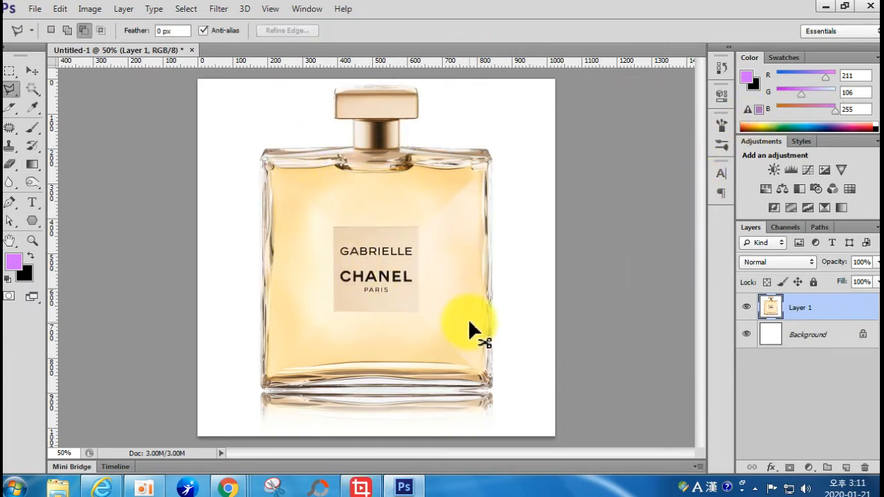
{"action": "left_click", "coordinate": [11, 91]}
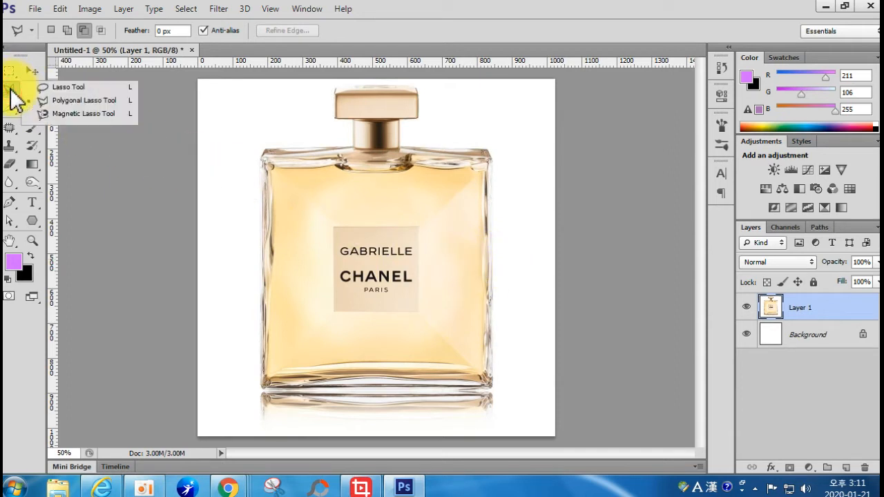
{"action": "left_click", "coordinate": [59, 101]}
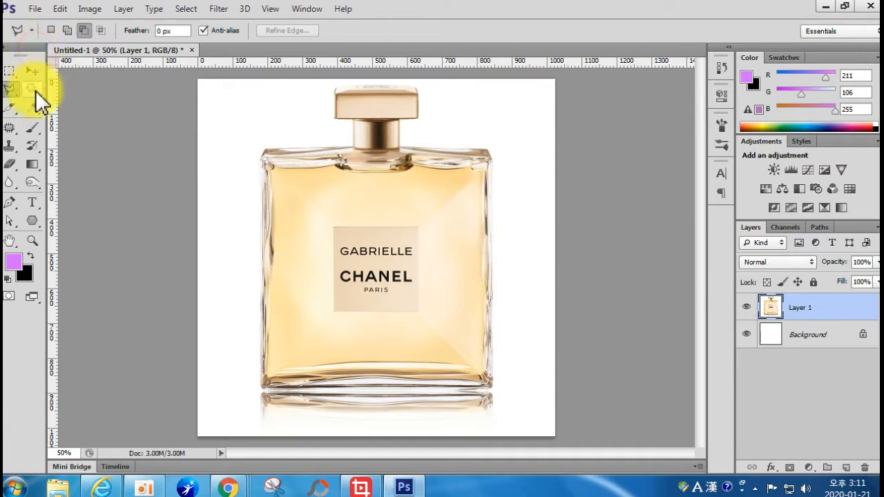
{"action": "left_click", "coordinate": [35, 91]}
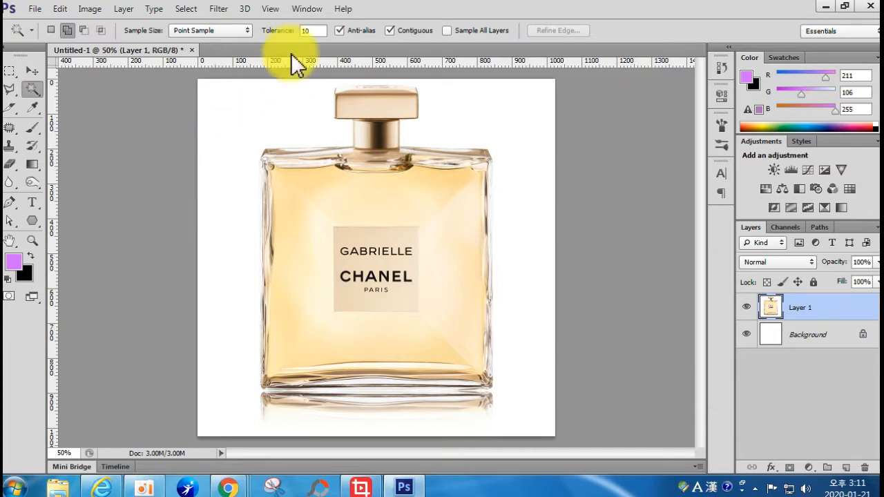
{"action": "left_click", "coordinate": [230, 184]}
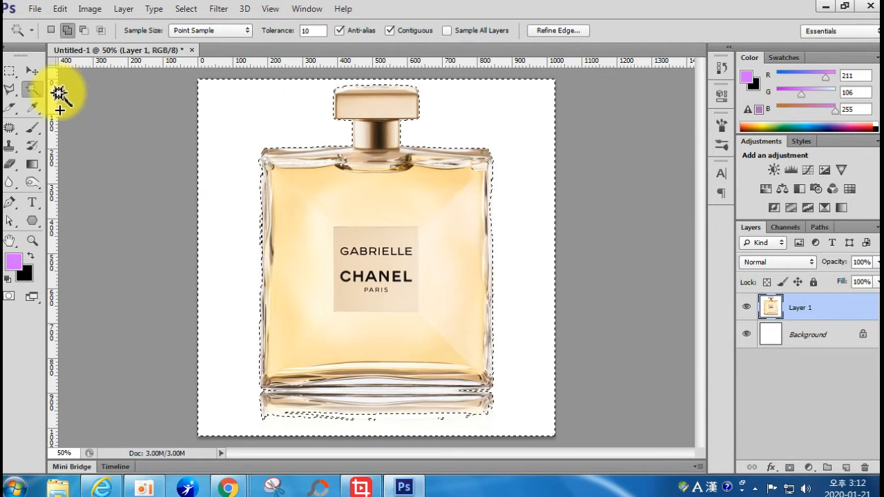
{"action": "left_click", "coordinate": [12, 90]}
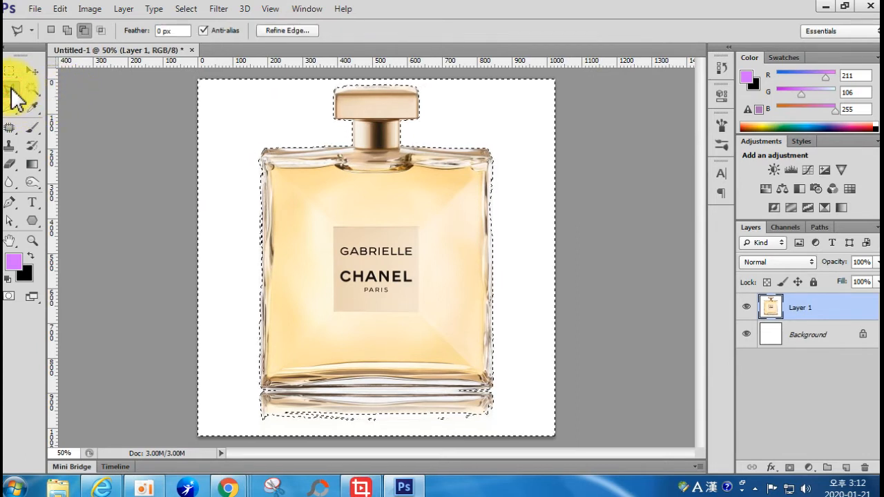
{"action": "key", "text": "ctrl+shift+i"}
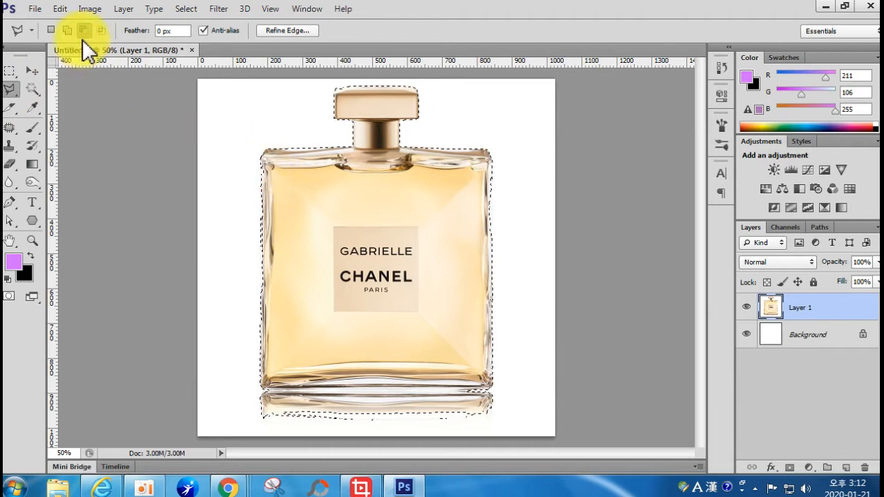
{"action": "left_click", "coordinate": [67, 31]}
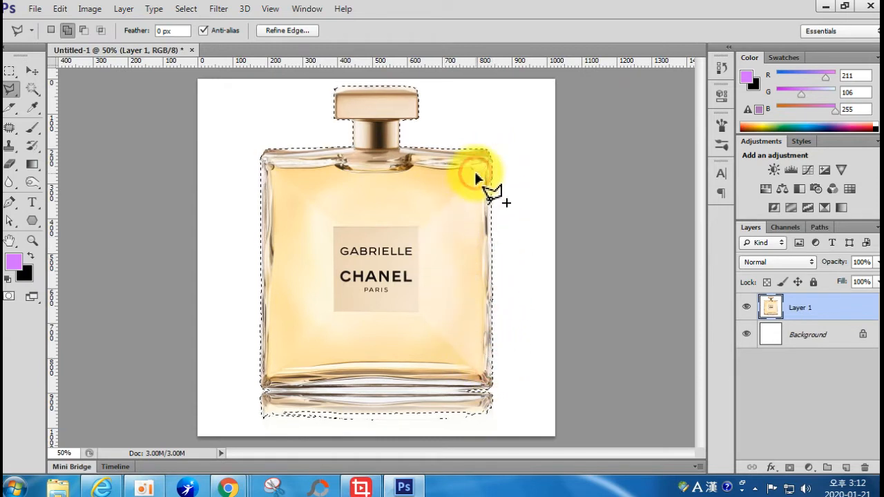
{"action": "left_click", "coordinate": [455, 232]}
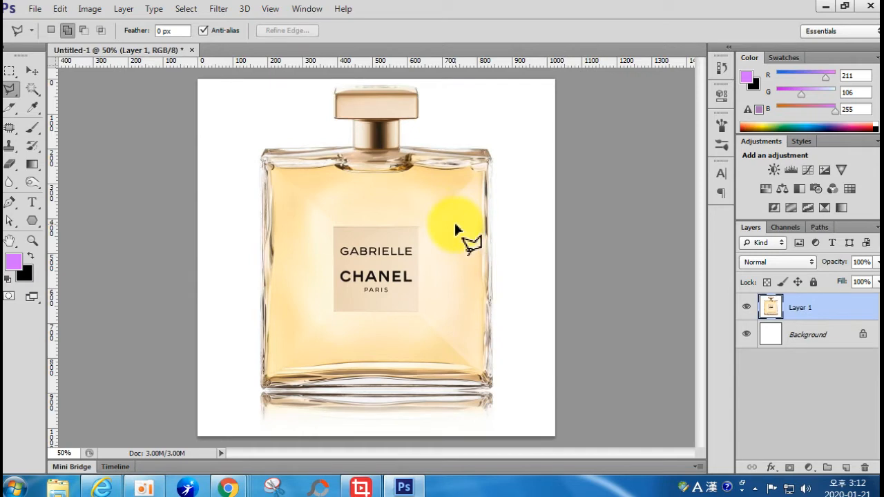
{"action": "key", "text": "ctrl+z"}
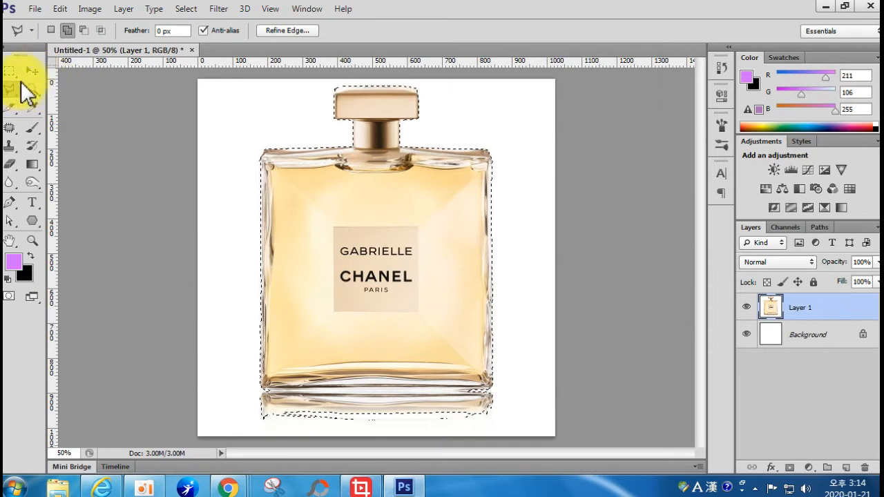
Step: Subtract the reflection beneath the bottle from the selection with a four-sided Polygonal Lasso outline along the bottle's base
{"action": "left_click", "coordinate": [84, 30]}
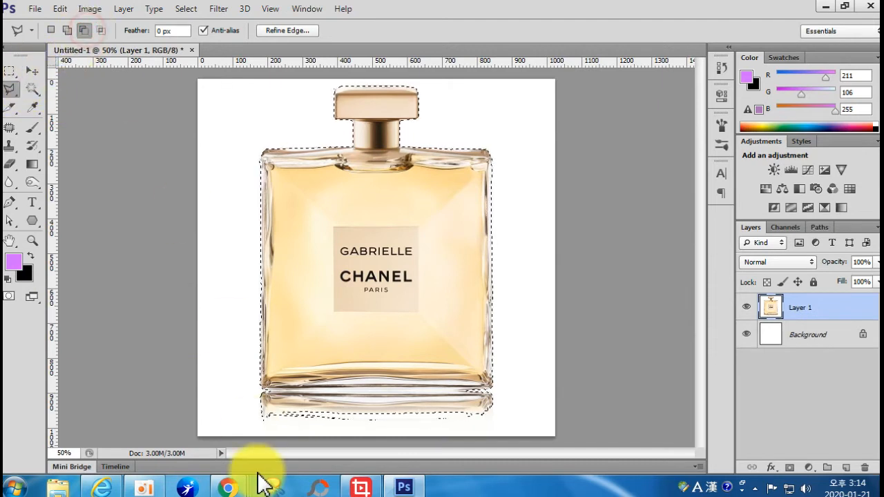
{"action": "left_click", "coordinate": [249, 390]}
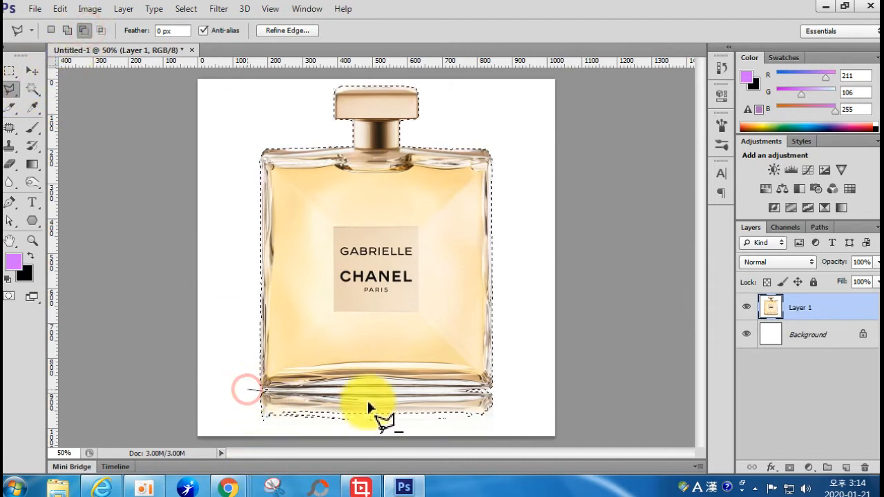
{"action": "left_click", "coordinate": [503, 388]}
{"action": "left_click", "coordinate": [511, 430]}
{"action": "left_click", "coordinate": [214, 424]}
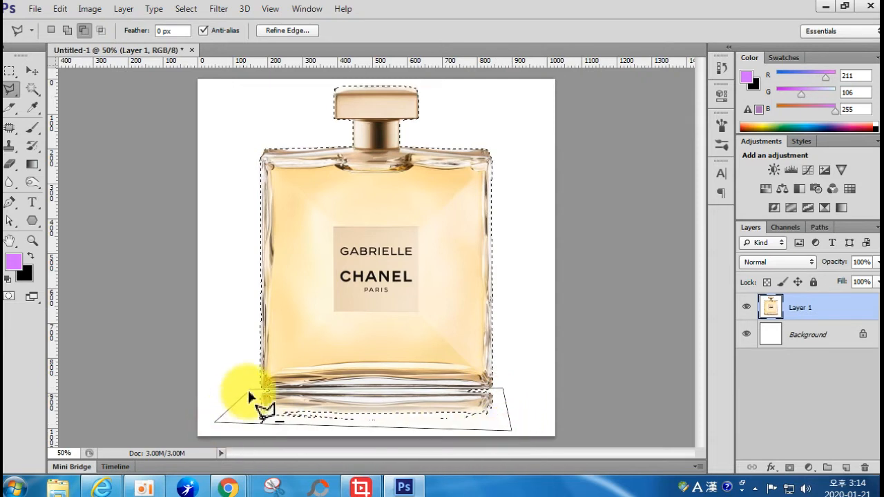
{"action": "left_click", "coordinate": [248, 389]}
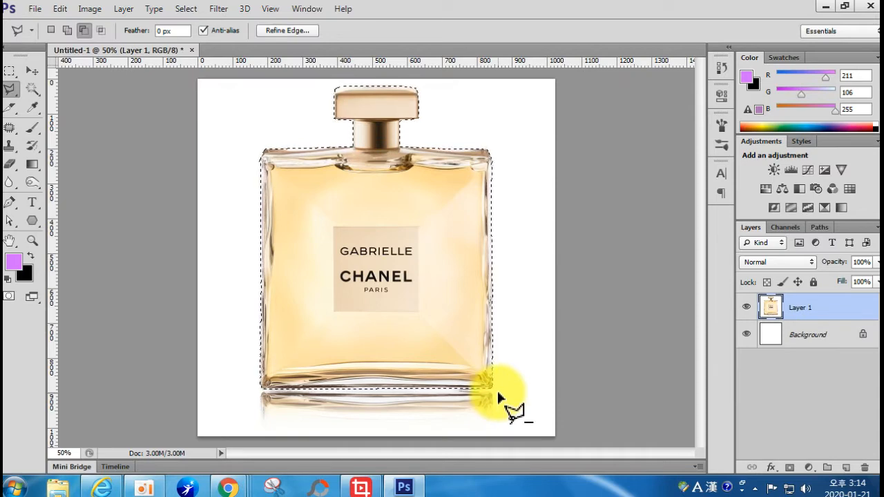
Step: Create a new white RGB document 800 pixels wide and 600 pixels high
{"action": "left_click", "coordinate": [35, 8]}
{"action": "left_click", "coordinate": [42, 24]}
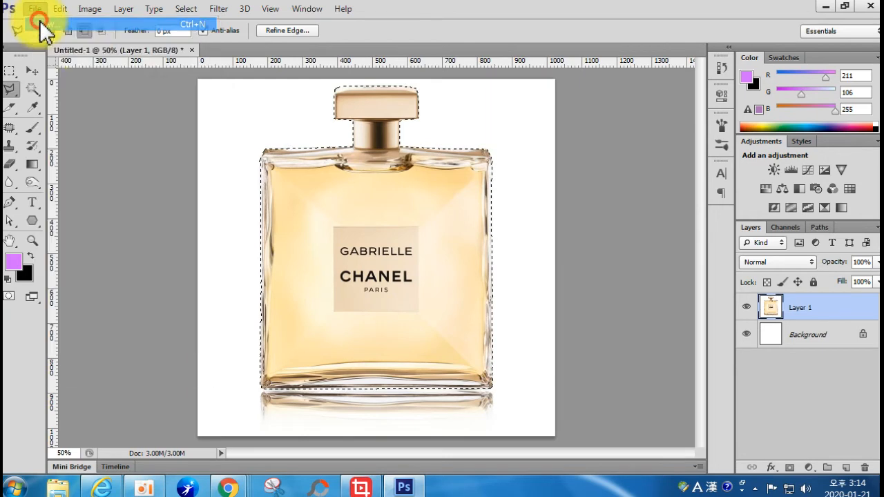
{"action": "double_click", "coordinate": [327, 180]}
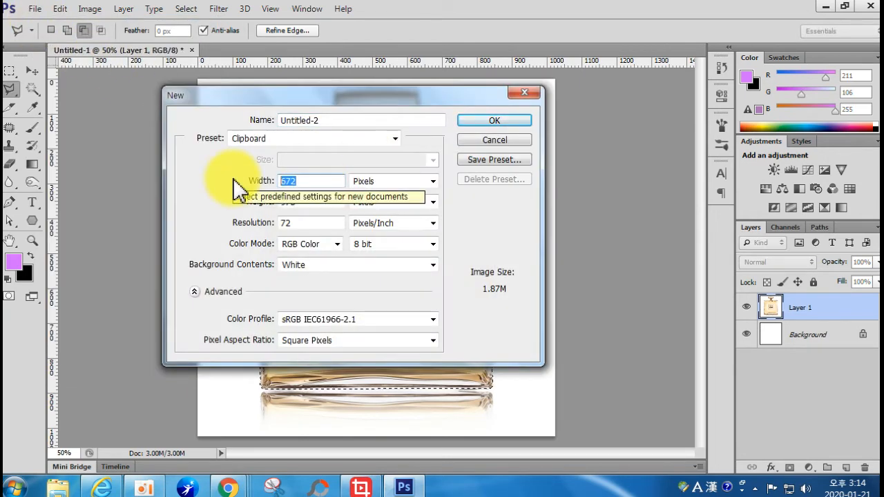
{"action": "type", "text": "800"}
{"action": "key", "text": "Tab"}
{"action": "type", "text": "600"}
{"action": "key", "text": "Return"}
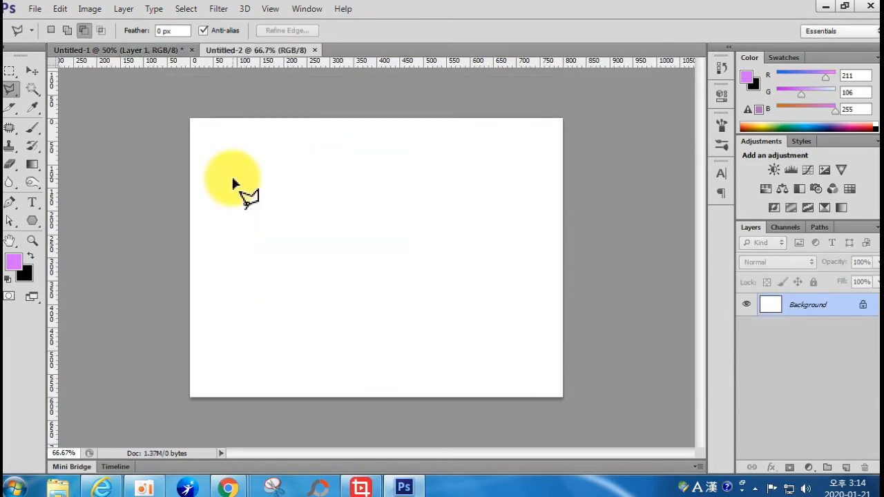
Step: Paste the cut-out bottle into the new document, scale it to about 46% and place it in the upper middle of the canvas
{"action": "left_click_drag", "start_coordinate": [233, 183], "coordinate": [285, 204]}
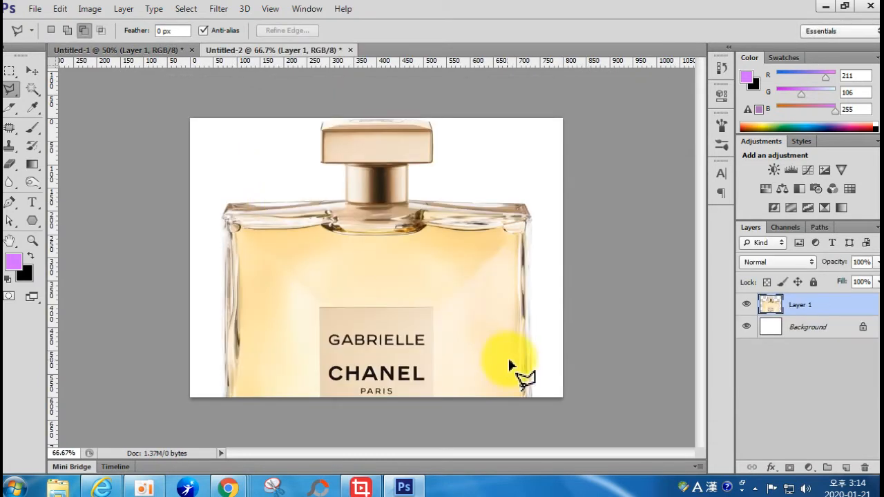
{"action": "key", "text": "ctrl+t"}
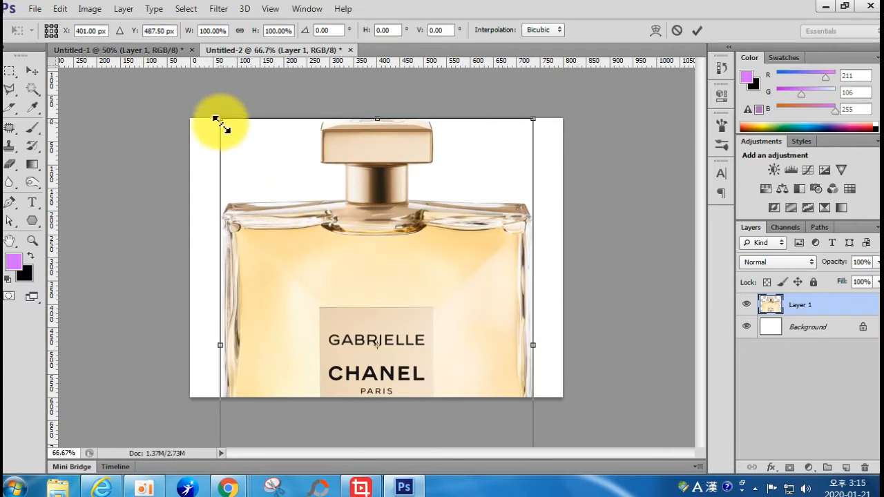
{"action": "left_click_drag", "start_coordinate": [218, 121], "coordinate": [365, 332]}
{"action": "left_click_drag", "start_coordinate": [449, 368], "coordinate": [375, 200]}
{"action": "left_click_drag", "start_coordinate": [293, 155], "coordinate": [314, 187]}
{"action": "mouse_move", "coordinate": [390, 271]}
{"action": "left_mouse_down"}
{"action": "mouse_move", "coordinate": [383, 233]}
{"action": "mouse_move", "coordinate": [395, 221]}
{"action": "left_mouse_up"}
{"action": "key", "text": "Return"}
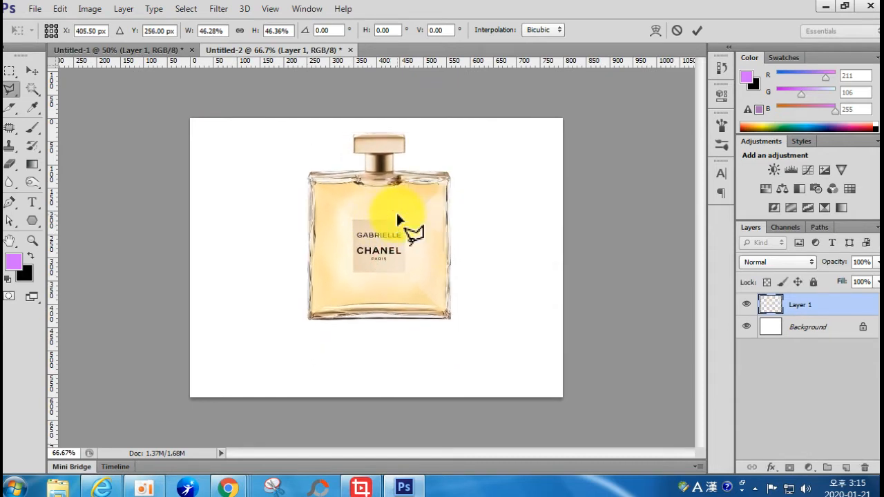
Step: Duplicate the bottle layer and transform the original Layer 1 into a vertically flipped mirror image directly below the bottle
{"action": "key", "text": "l"}
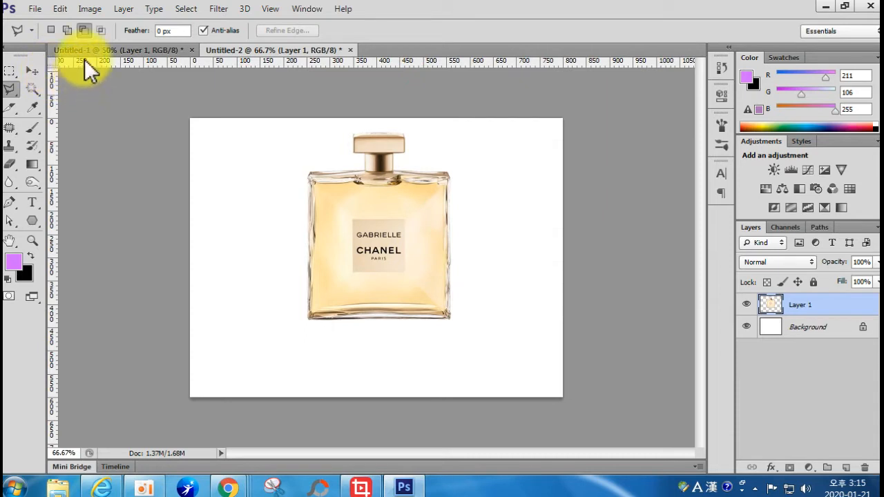
{"action": "key", "text": "ctrl+j"}
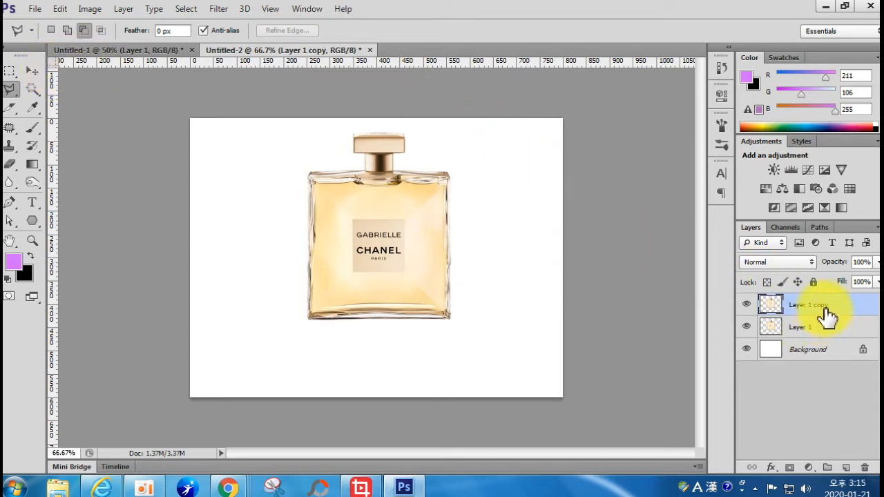
{"action": "left_click", "coordinate": [786, 332]}
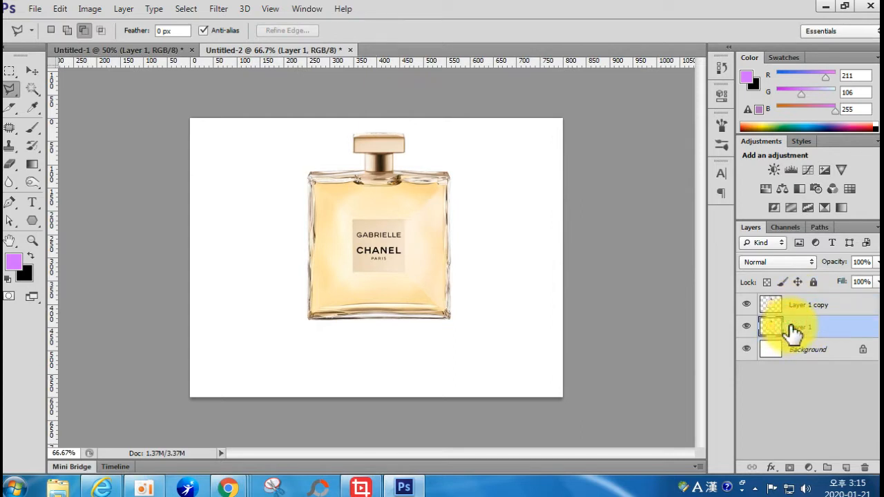
{"action": "key", "text": "ctrl+t"}
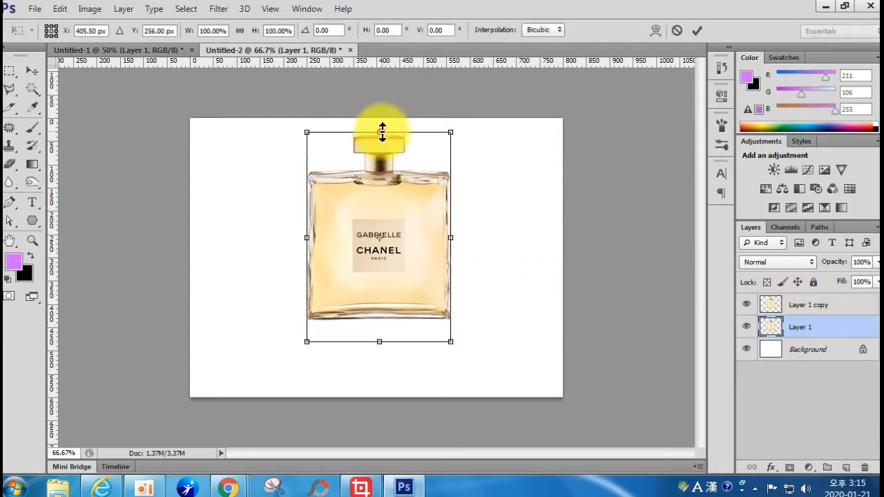
{"action": "left_click_drag", "start_coordinate": [383, 131], "coordinate": [368, 444]}
{"action": "left_click_drag", "start_coordinate": [352, 382], "coordinate": [350, 341]}
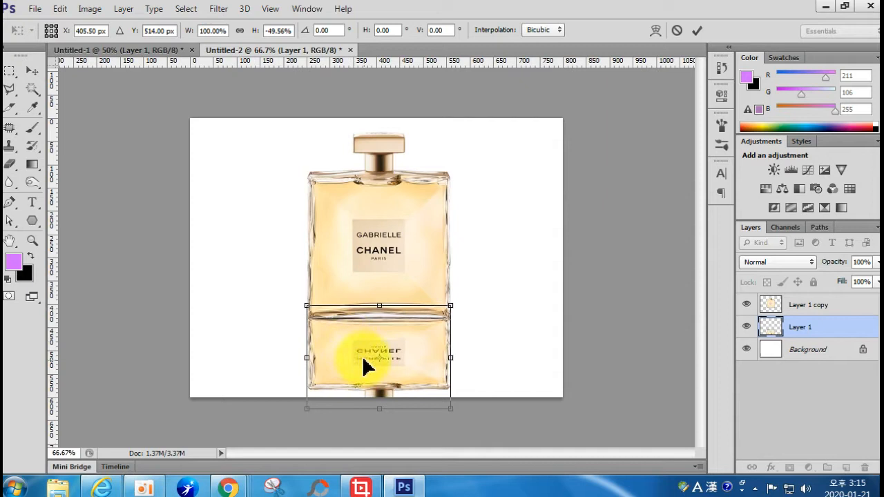
{"action": "left_click_drag", "start_coordinate": [380, 408], "coordinate": [384, 449]}
{"action": "key", "text": "Return"}
{"action": "key", "text": "l"}
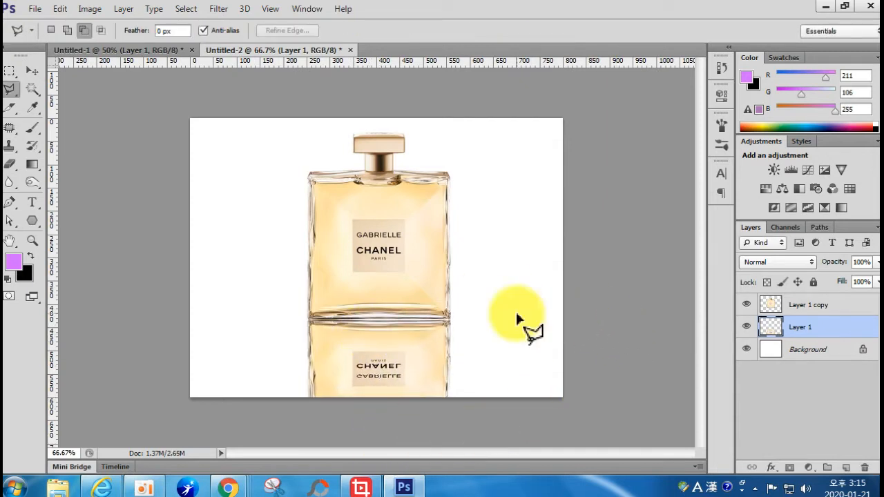
Step: Set Layer 1's opacity to 55% and fade the reflection out downward with a black-to-white linear gradient on a new layer mask
{"action": "left_click", "coordinate": [878, 263]}
{"action": "left_click", "coordinate": [854, 279]}
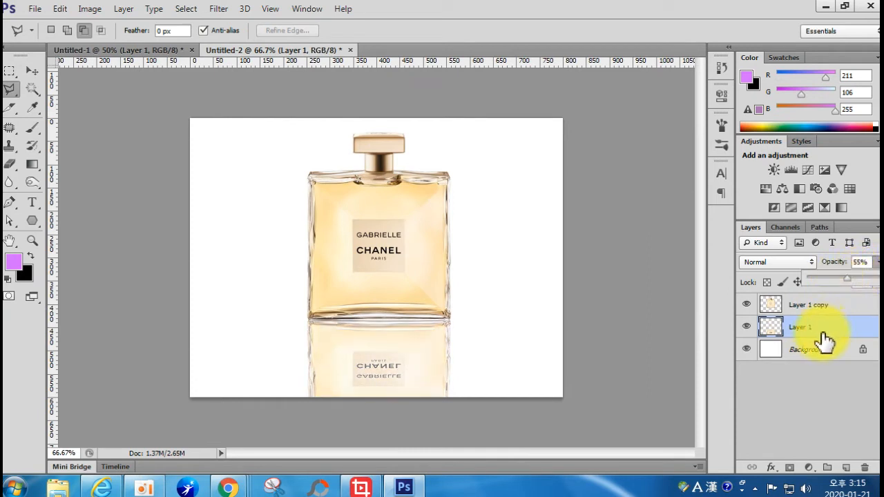
{"action": "left_click", "coordinate": [790, 468]}
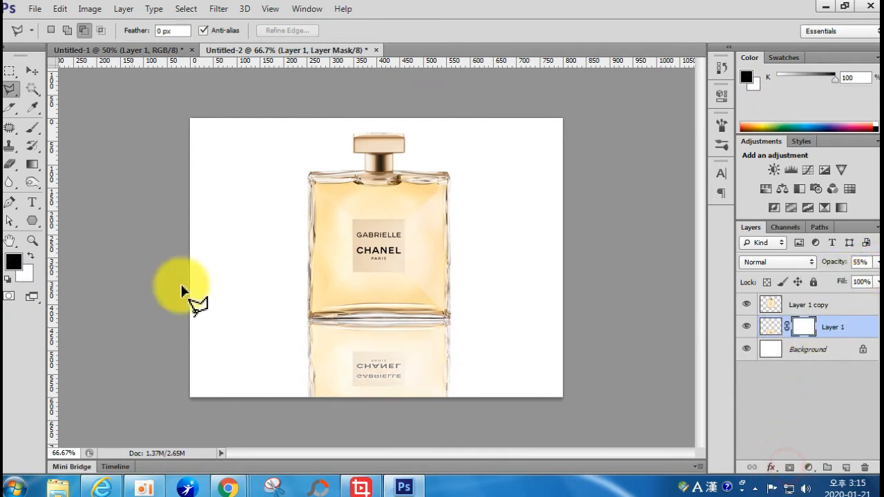
{"action": "left_click", "coordinate": [37, 166]}
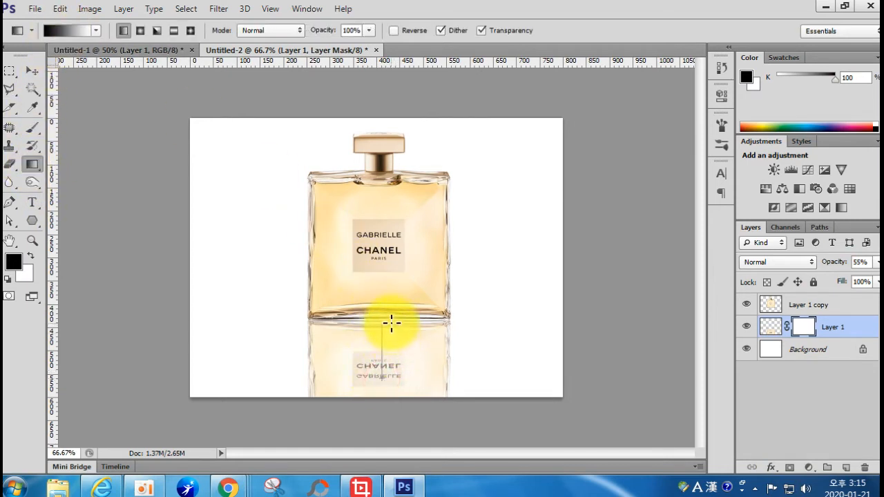
{"action": "mouse_move", "coordinate": [386, 319]}
{"action": "left_mouse_down"}
{"action": "mouse_move", "coordinate": [375, 367]}
{"action": "mouse_move", "coordinate": [385, 323]}
{"action": "left_mouse_up"}
{"action": "left_click_drag", "start_coordinate": [380, 361], "coordinate": [378, 311]}
{"action": "left_click_drag", "start_coordinate": [384, 345], "coordinate": [381, 315]}
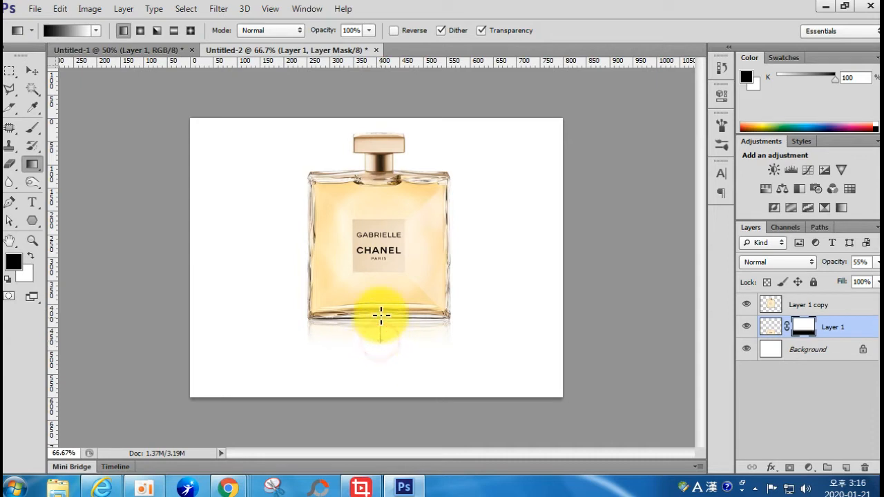
{"action": "left_click_drag", "start_coordinate": [387, 346], "coordinate": [397, 316]}
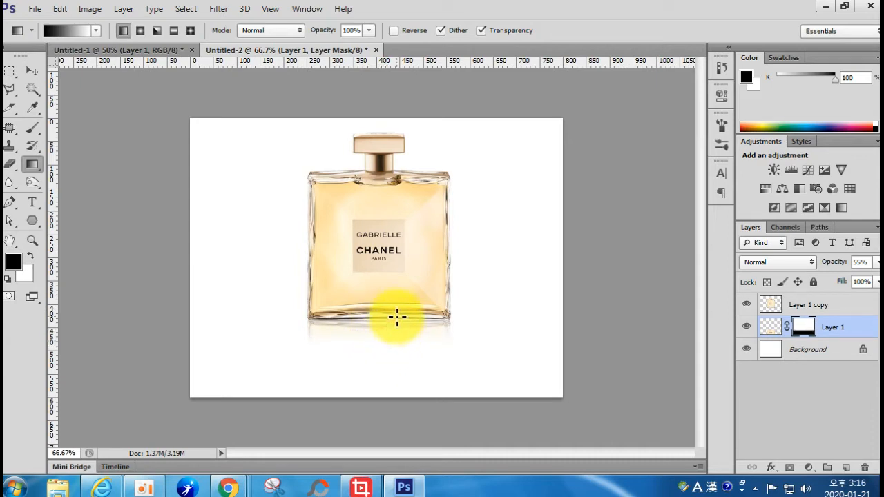
Step: Move the upright bottle on Layer 1 copy slightly down so its base meets the reflection
{"action": "left_click", "coordinate": [32, 70]}
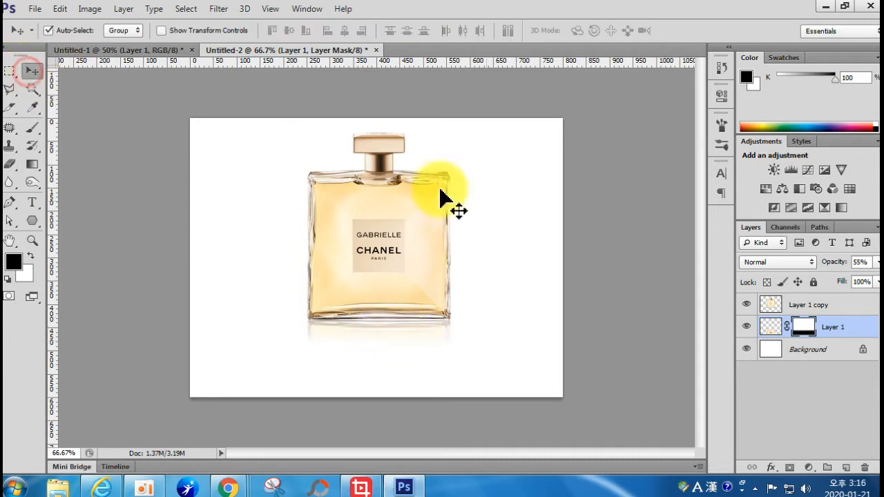
{"action": "left_click", "coordinate": [746, 305]}
{"action": "left_click", "coordinate": [790, 306]}
{"action": "mouse_move", "coordinate": [393, 253]}
{"action": "left_mouse_down"}
{"action": "mouse_move", "coordinate": [394, 271]}
{"action": "mouse_move", "coordinate": [395, 250]}
{"action": "left_mouse_up"}
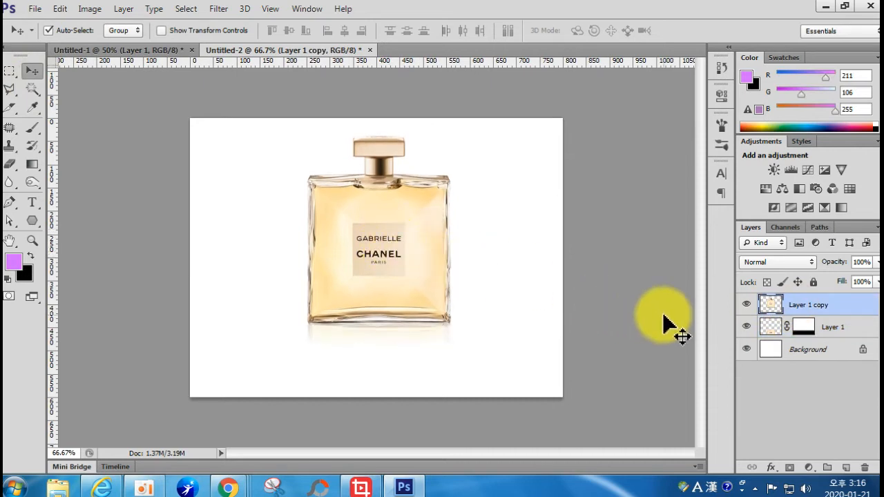
{"action": "key", "text": "s"}
{"action": "left_click", "coordinate": [862, 328]}
{"action": "left_click", "coordinate": [851, 305]}
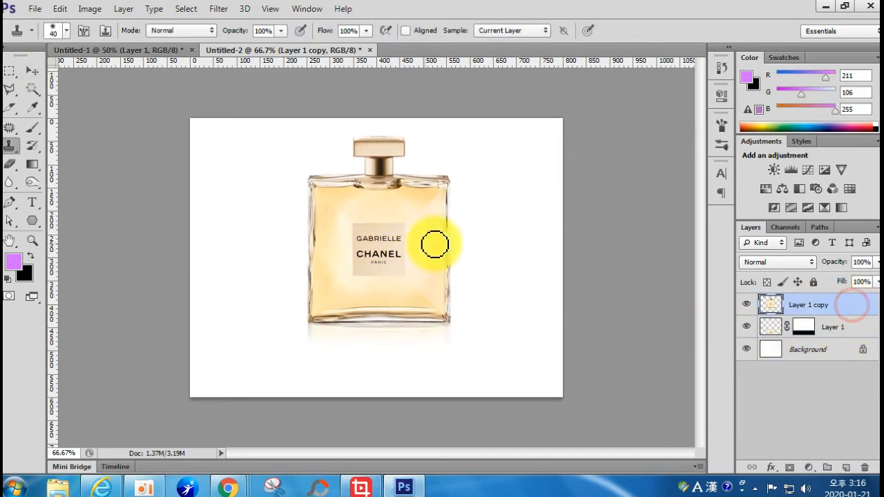
Step: Select both Layer 1 copy and Layer 1 and move the bottle with its reflection to the left half of the canvas
{"action": "left_click", "coordinate": [28, 71]}
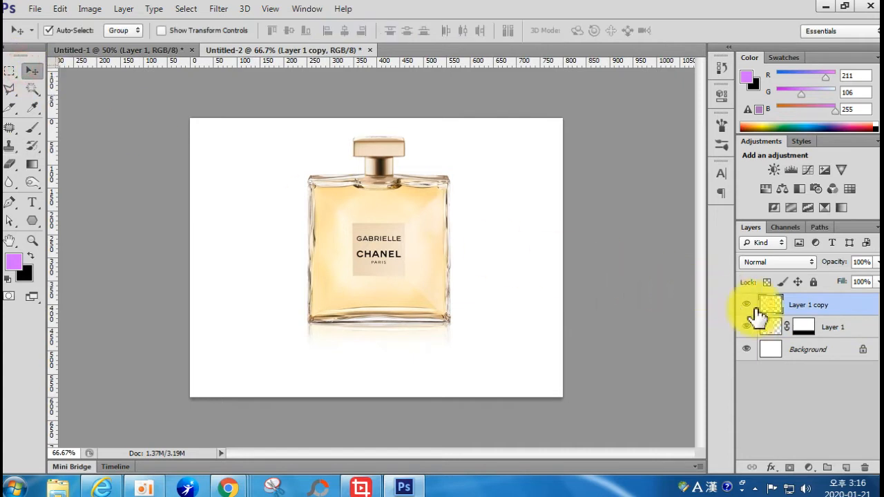
{"action": "left_click", "coordinate": [844, 333], "text": "ctrl"}
{"action": "left_click_drag", "start_coordinate": [415, 250], "coordinate": [320, 270]}
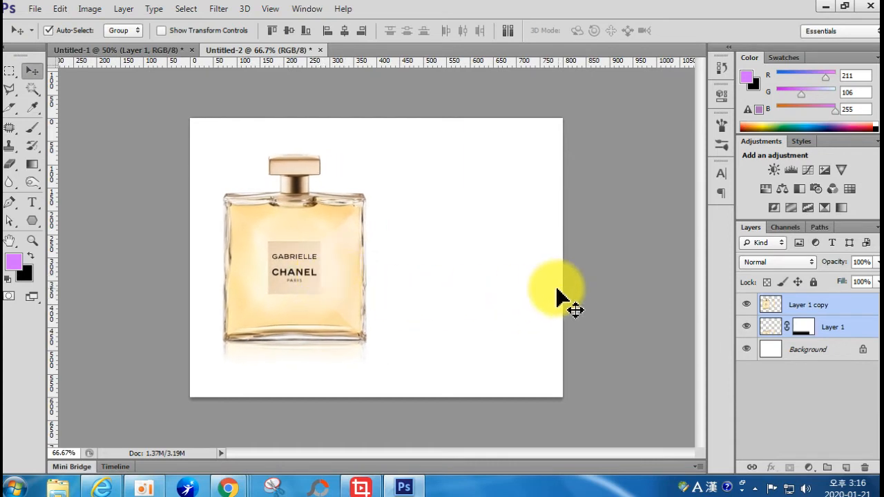
{"action": "left_click", "coordinate": [598, 283]}
Step: Close both Untitled-2 and Untitled-1 without saving the changes
{"action": "left_click", "coordinate": [33, 202]}
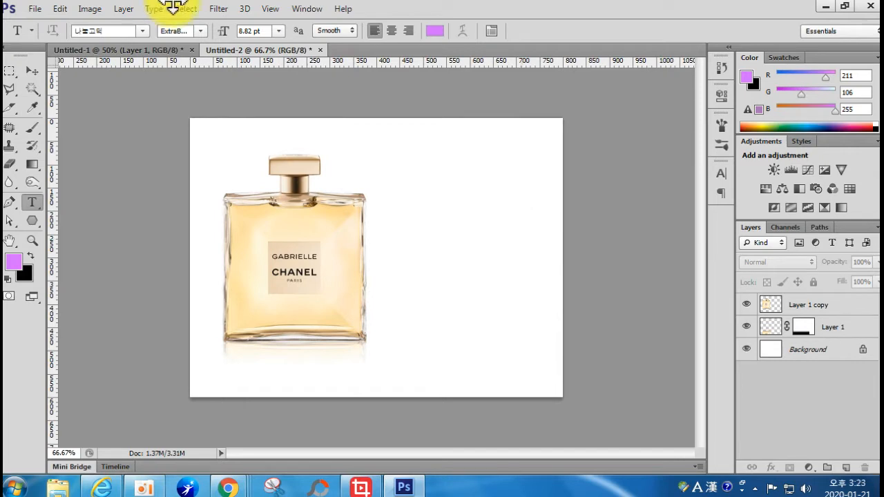
{"action": "left_click", "coordinate": [320, 50]}
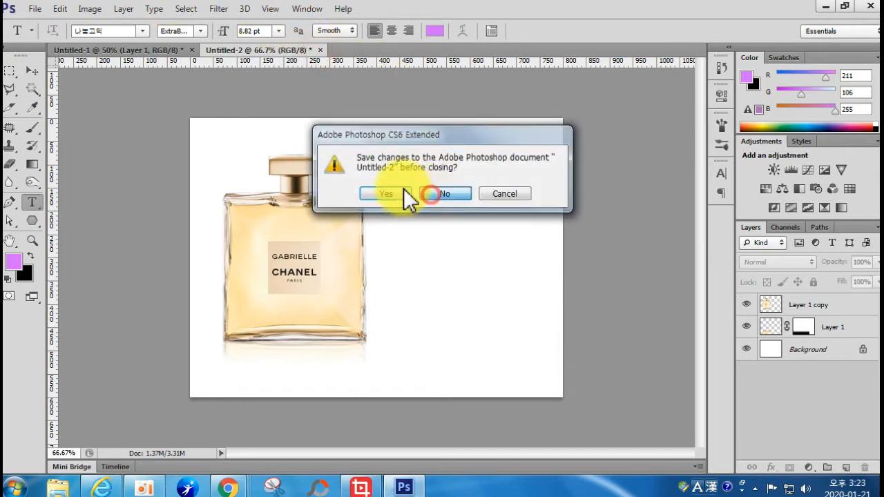
{"action": "left_click", "coordinate": [442, 195]}
{"action": "left_click", "coordinate": [191, 49]}
{"action": "left_click", "coordinate": [442, 194]}
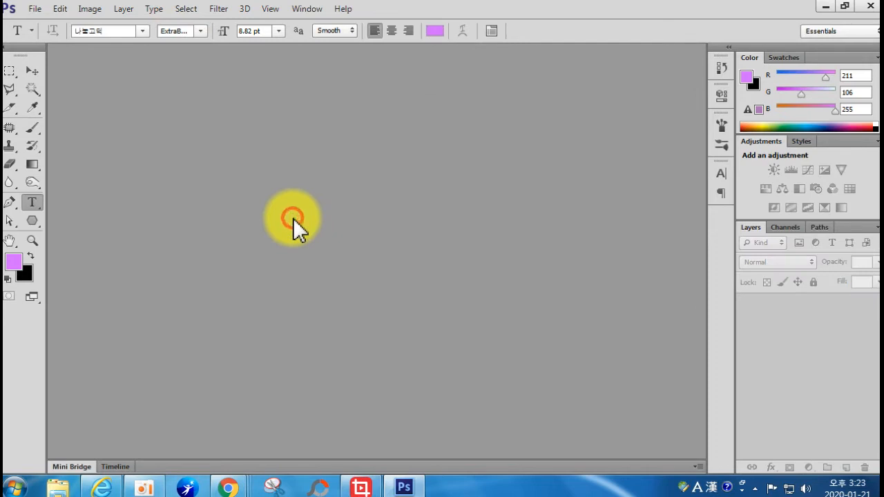
Step: Open 상품진열장.psd from the cd1 > Part 2 > Chapter2 > Section 10 folder and accept the missing-font notice
{"action": "double_click", "coordinate": [293, 219]}
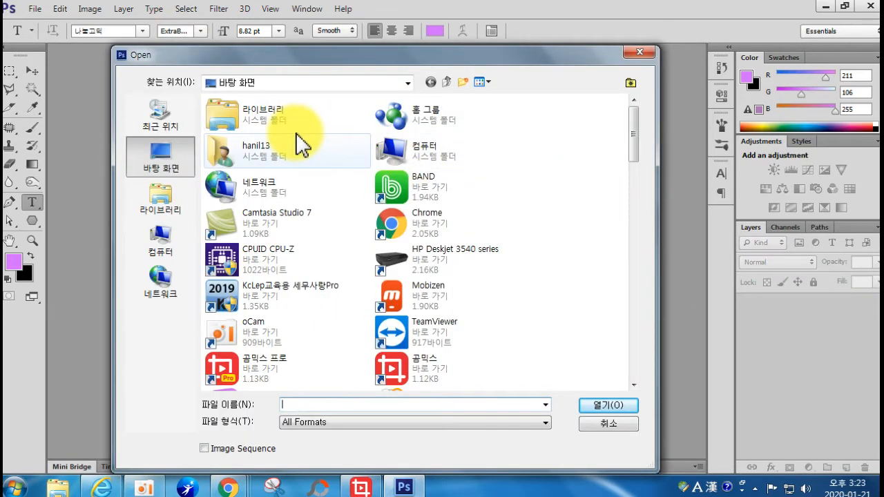
{"action": "left_click_drag", "start_coordinate": [633, 135], "coordinate": [623, 213]}
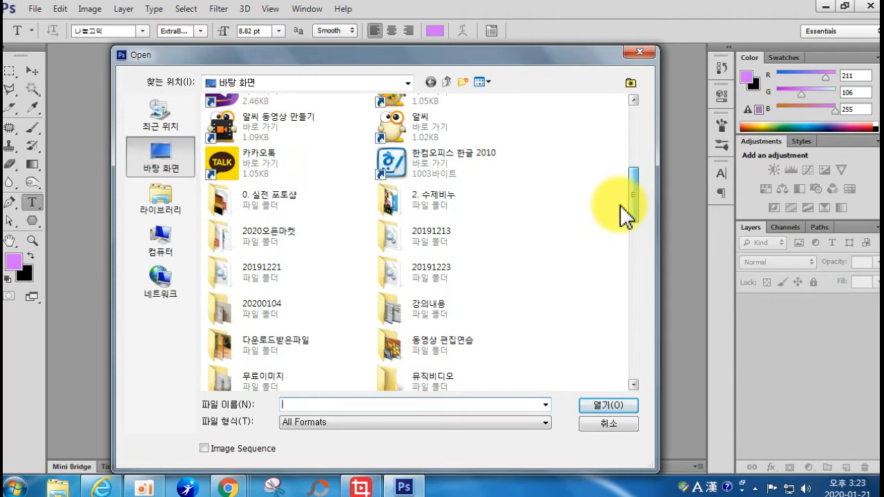
{"action": "double_click", "coordinate": [241, 252]}
{"action": "double_click", "coordinate": [228, 157]}
{"action": "double_click", "coordinate": [226, 122]}
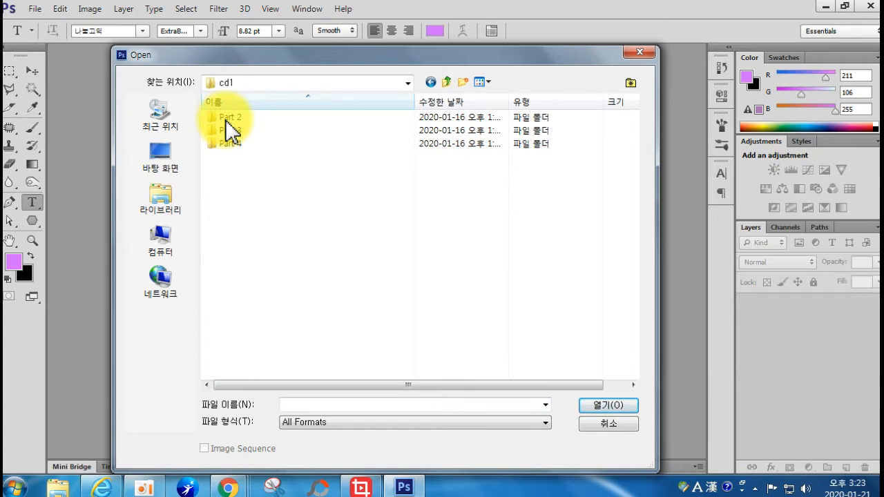
{"action": "double_click", "coordinate": [225, 118]}
{"action": "left_click", "coordinate": [229, 132]}
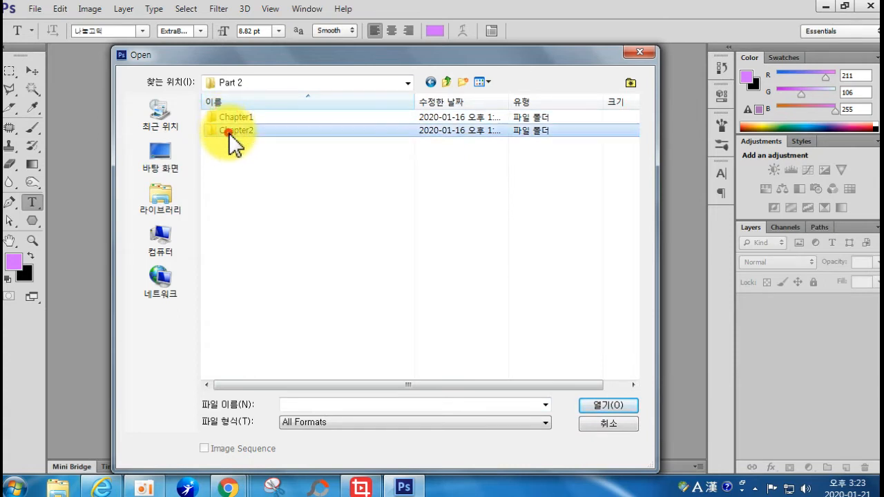
{"action": "double_click", "coordinate": [228, 133]}
{"action": "left_click", "coordinate": [239, 237]}
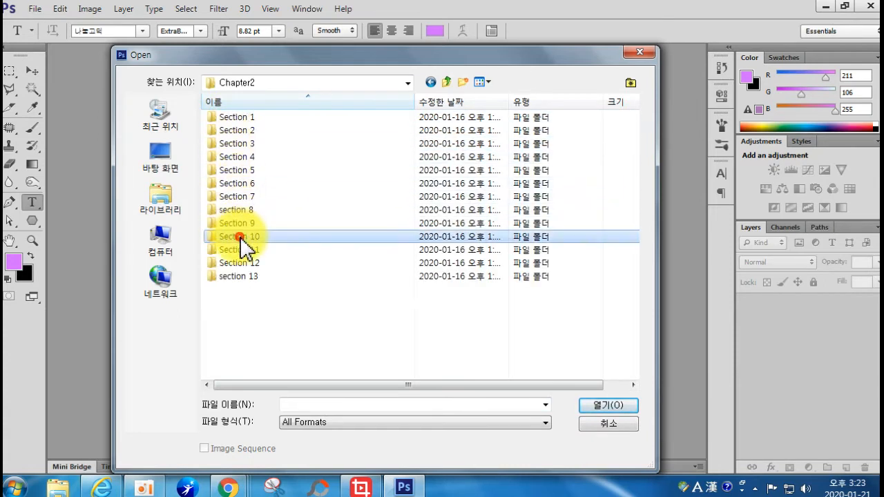
{"action": "double_click", "coordinate": [239, 237]}
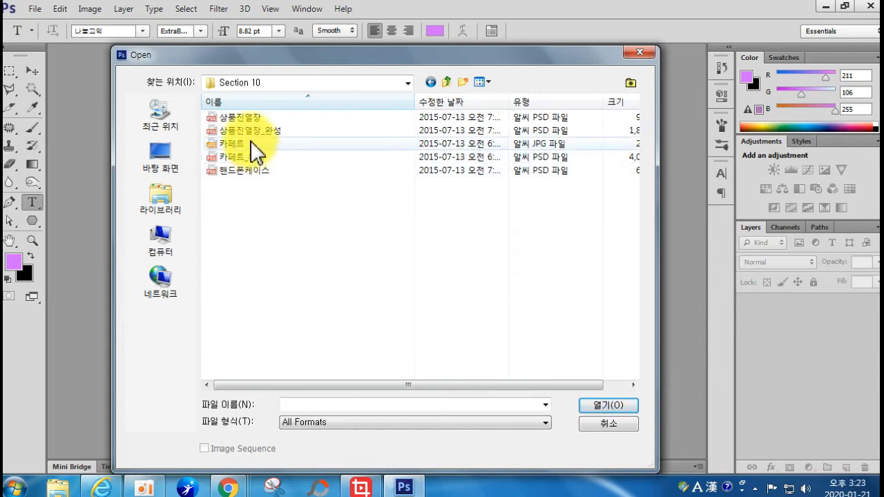
{"action": "double_click", "coordinate": [236, 118]}
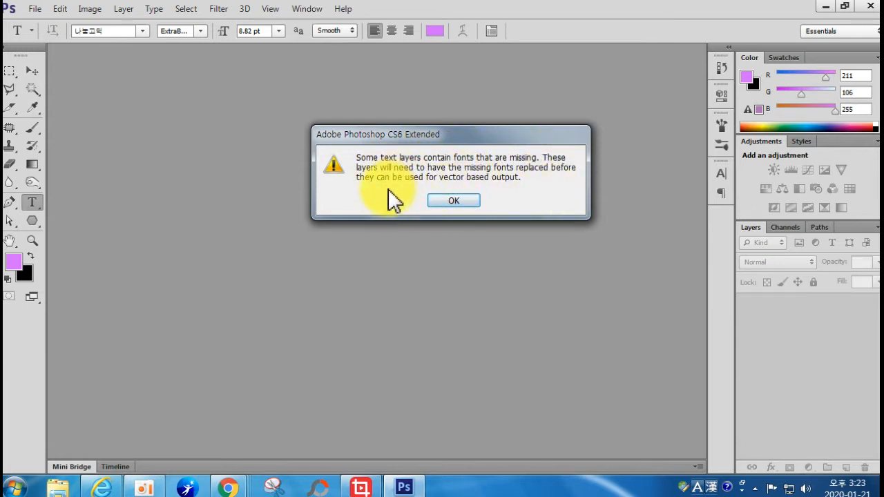
{"action": "left_click", "coordinate": [454, 201]}
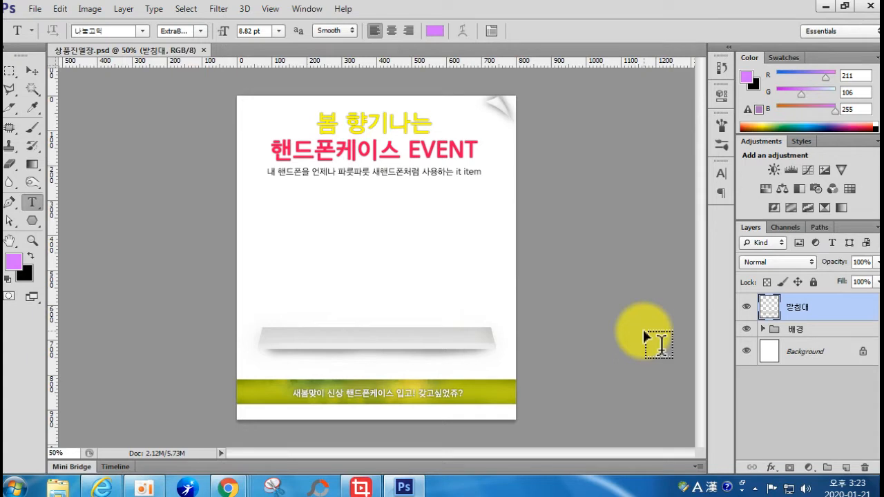
Step: Try editing the 새봄맞이 신상 banner text in the 배경 group with font substitution, and collapse the group again
{"action": "left_click", "coordinate": [763, 329]}
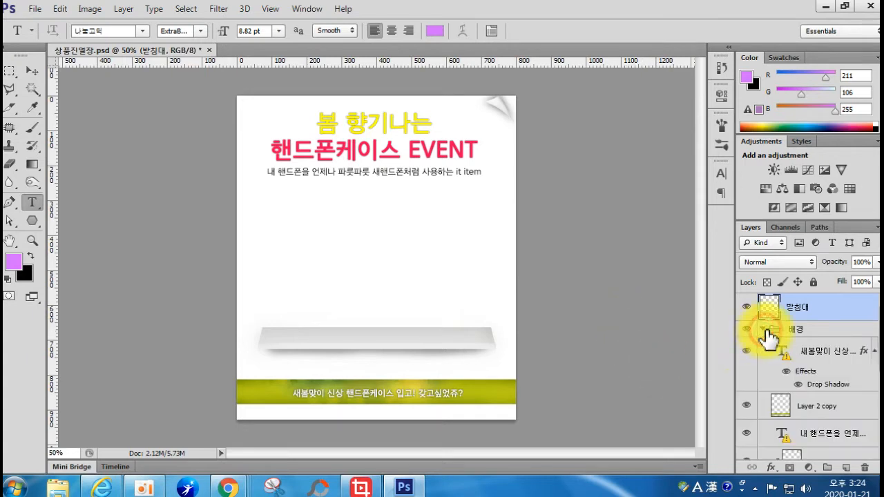
{"action": "left_click", "coordinate": [810, 353]}
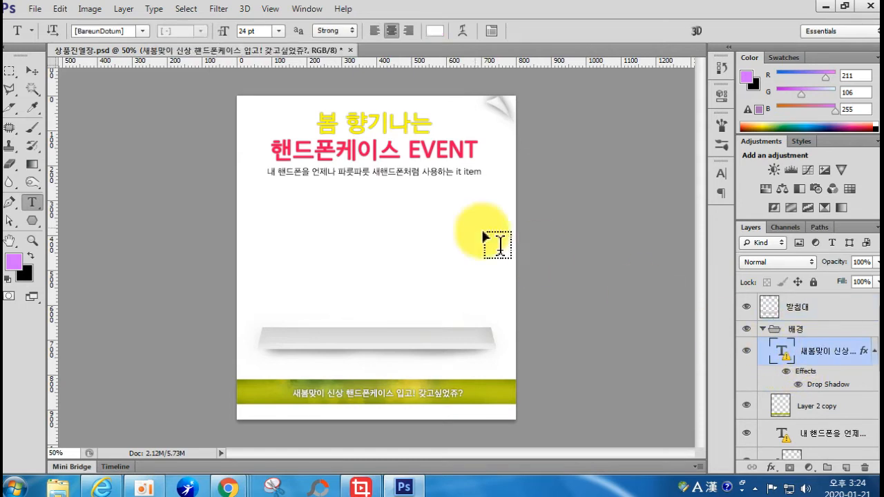
{"action": "left_click", "coordinate": [296, 389]}
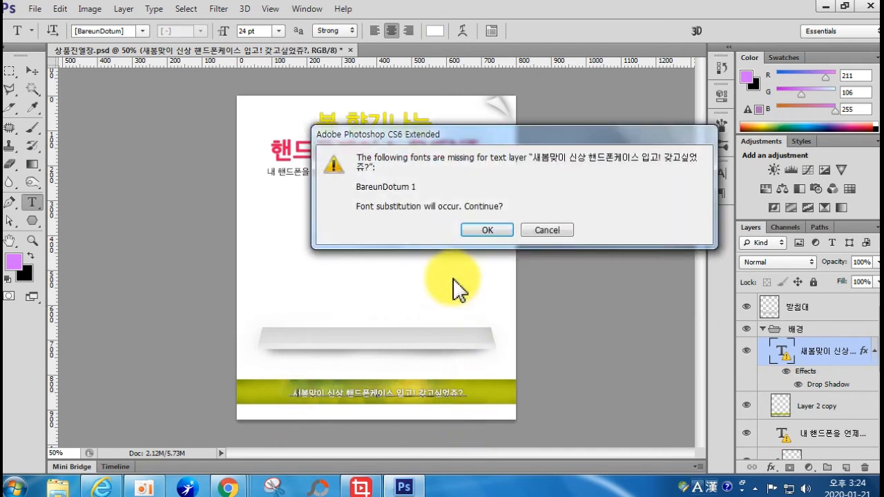
{"action": "left_click", "coordinate": [488, 230]}
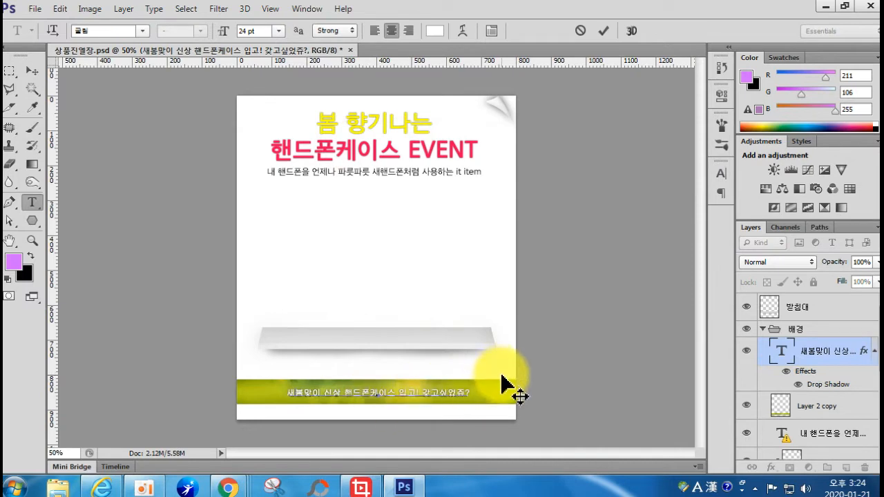
{"action": "key", "text": "ctrl"}
{"action": "key", "text": "ctrl+Return"}
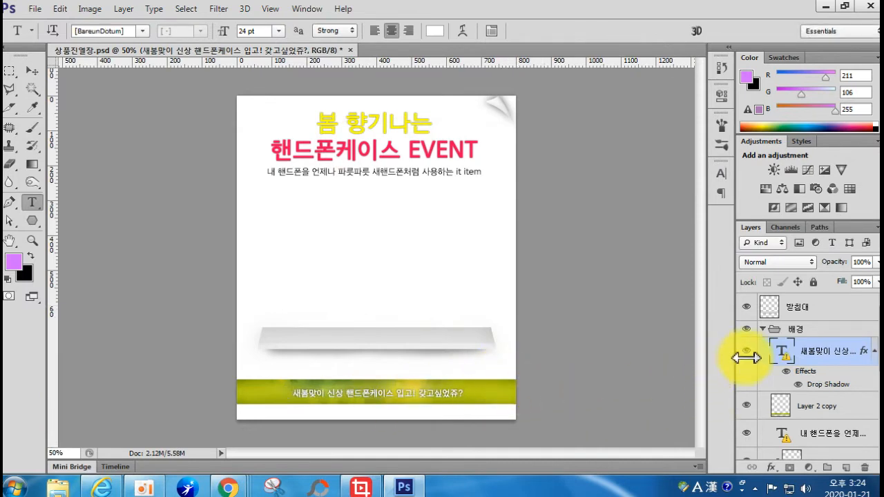
{"action": "left_click", "coordinate": [764, 329]}
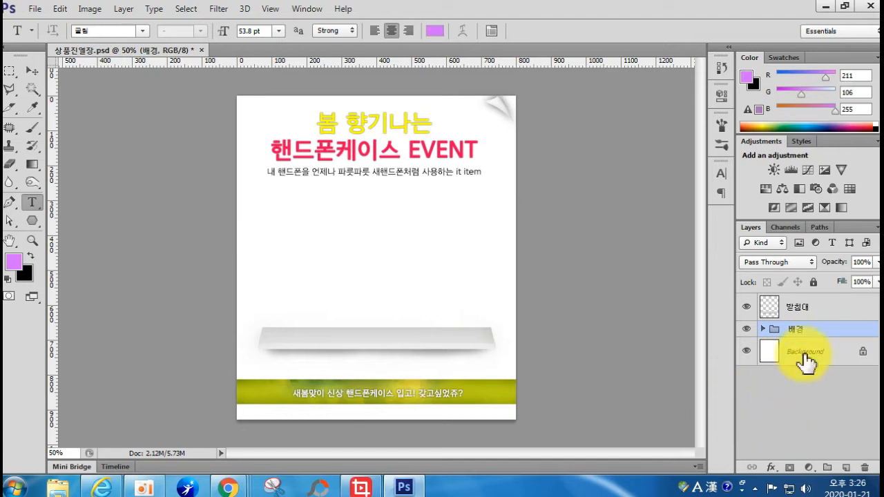
Step: Duplicate the 받침대 shelf straight upward with the Move tool to place a second shelf about 220 px above it
{"action": "left_click", "coordinate": [820, 311]}
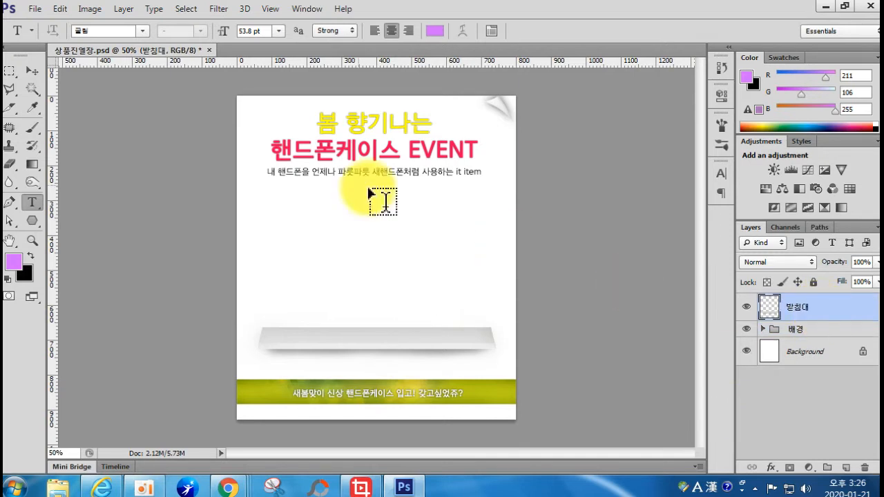
{"action": "left_click", "coordinate": [38, 71]}
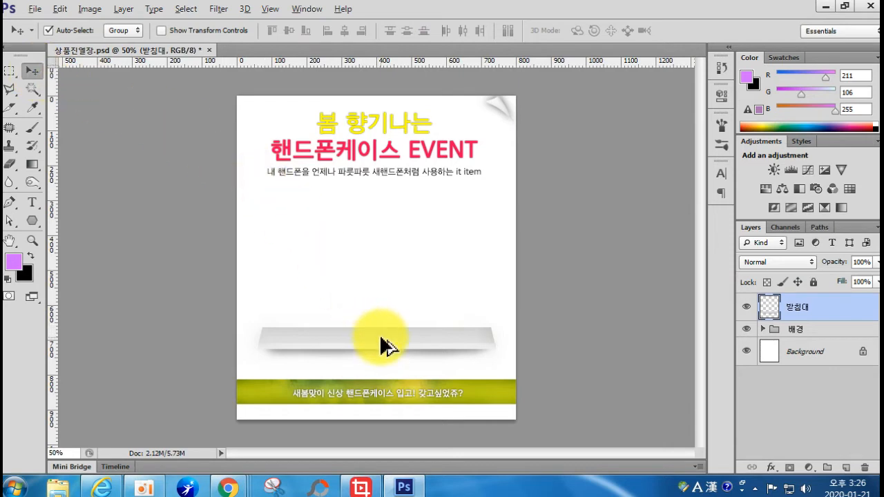
{"action": "left_click_drag", "start_coordinate": [382, 340], "coordinate": [391, 266]}
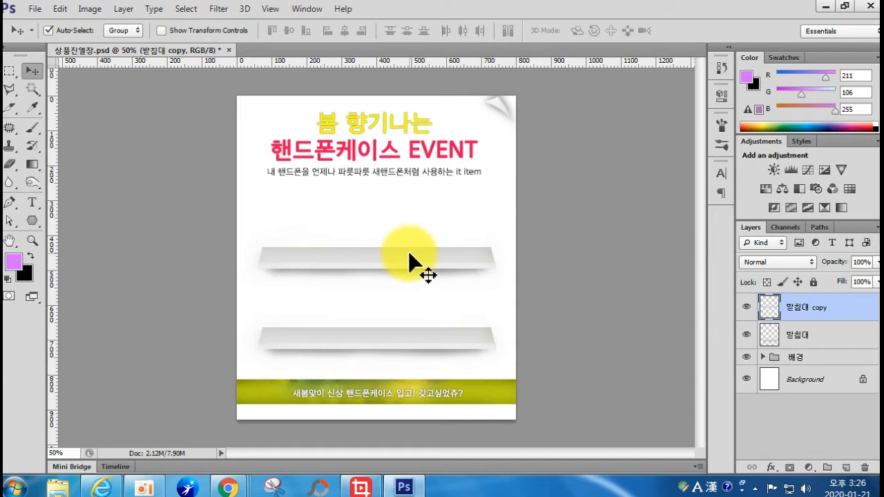
{"action": "key", "text": "ctrl+z"}
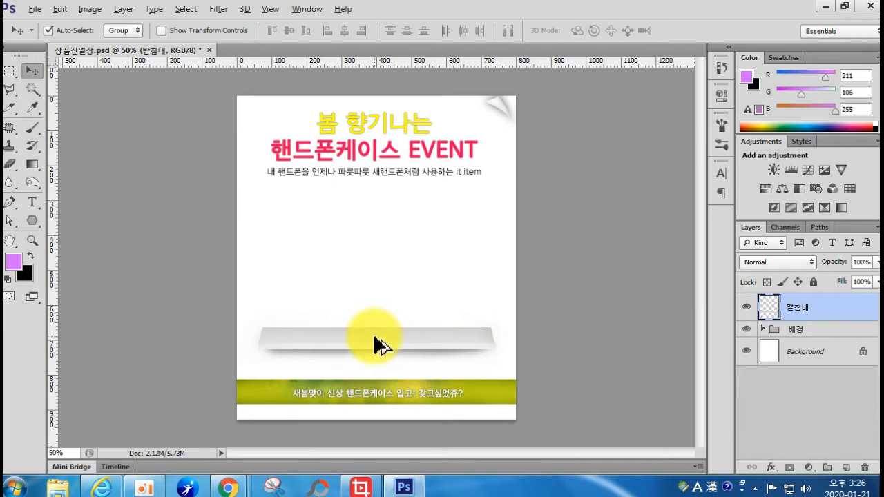
{"action": "left_click_drag", "start_coordinate": [376, 345], "coordinate": [375, 267]}
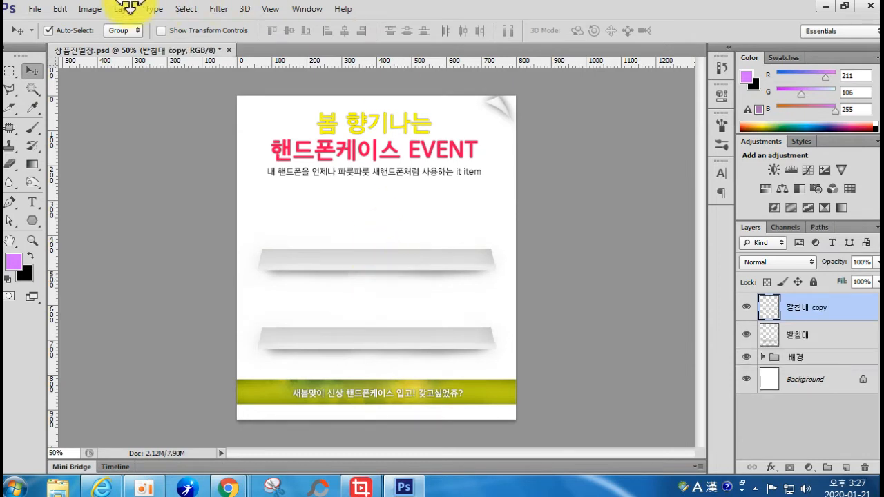
Step: Open 핸드폰케이스.PSD from the Section 10 folder and float its window beside the poster
{"action": "left_click", "coordinate": [35, 9]}
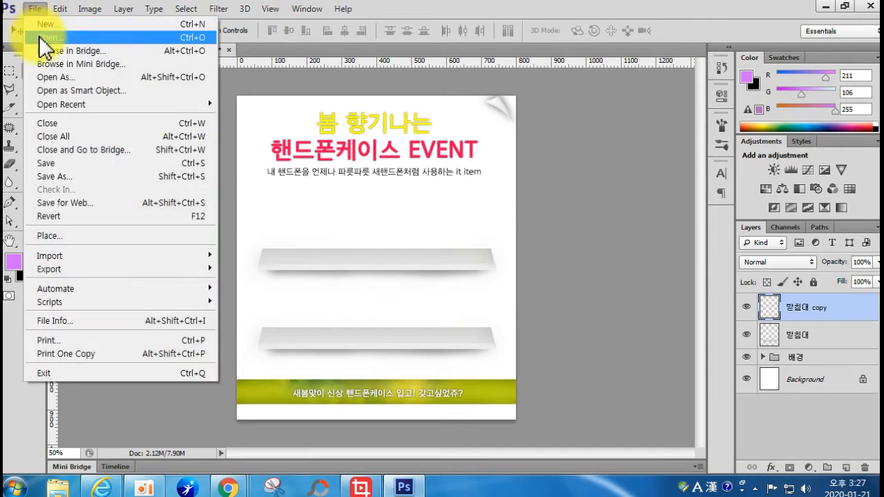
{"action": "left_click", "coordinate": [41, 38]}
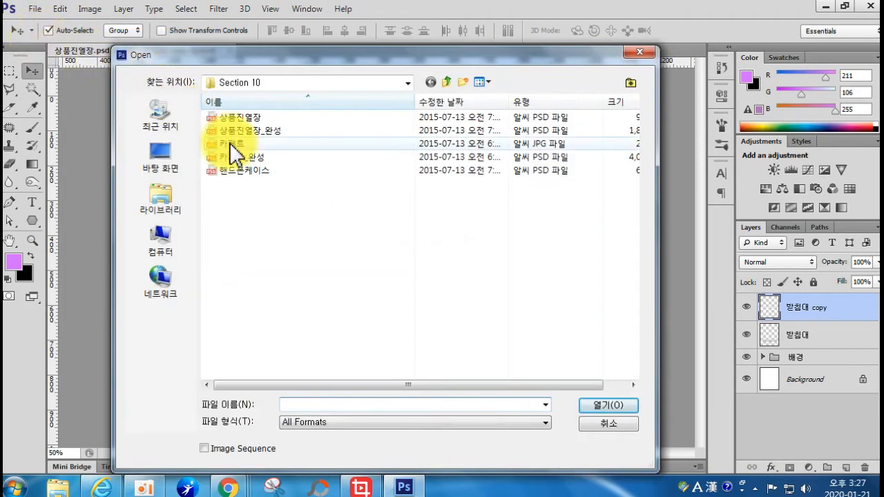
{"action": "left_click", "coordinate": [228, 169]}
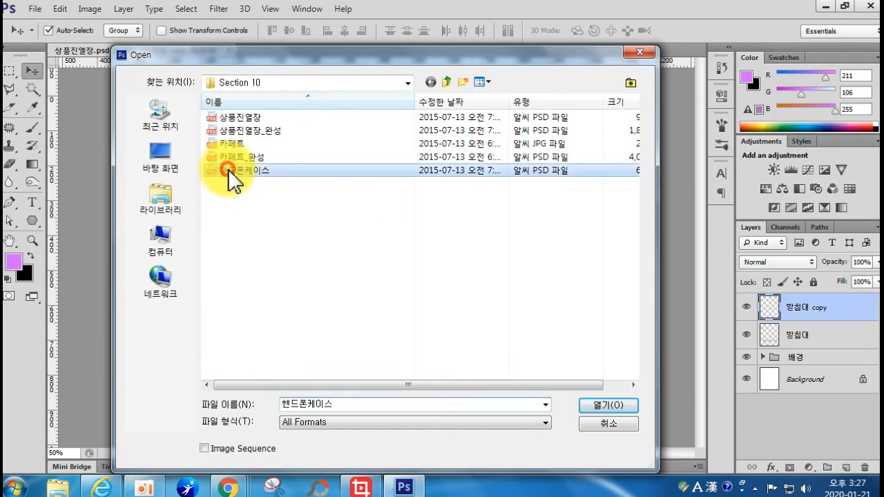
{"action": "left_click", "coordinate": [620, 405]}
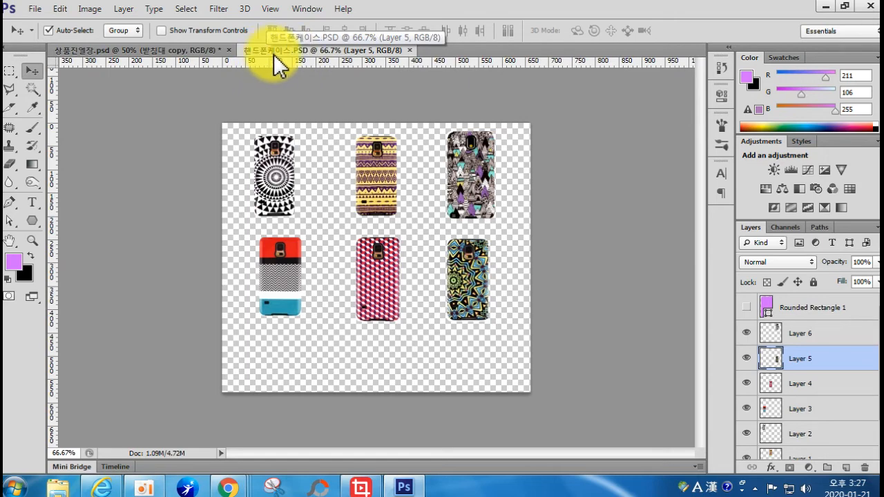
{"action": "left_click_drag", "start_coordinate": [274, 54], "coordinate": [455, 166]}
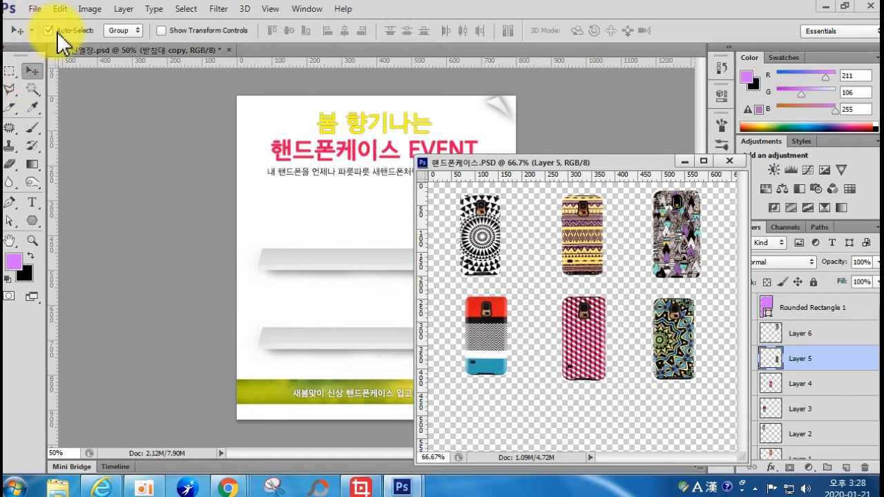
Step: Set the Move tool's Auto-Select to Layer and copy the three upper-row phone cases onto the poster's upper shelf, evenly spaced
{"action": "left_click", "coordinate": [119, 30]}
{"action": "left_click", "coordinate": [122, 45]}
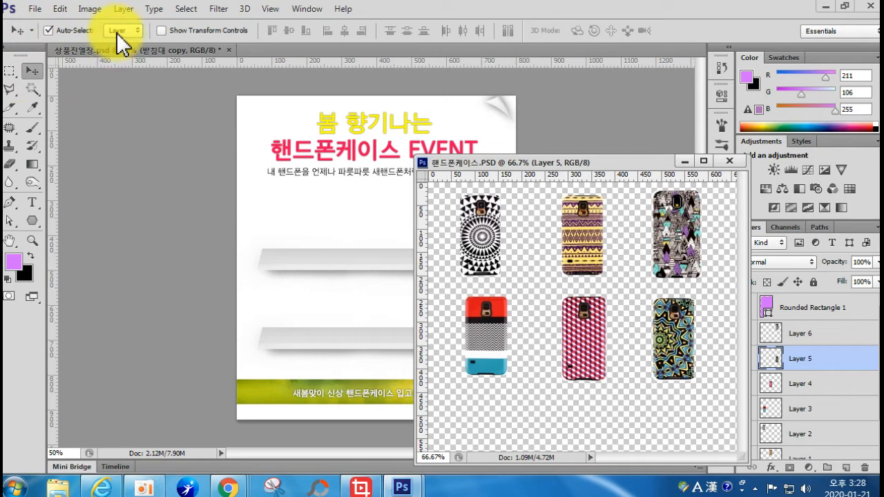
{"action": "left_click_drag", "start_coordinate": [488, 247], "coordinate": [309, 238]}
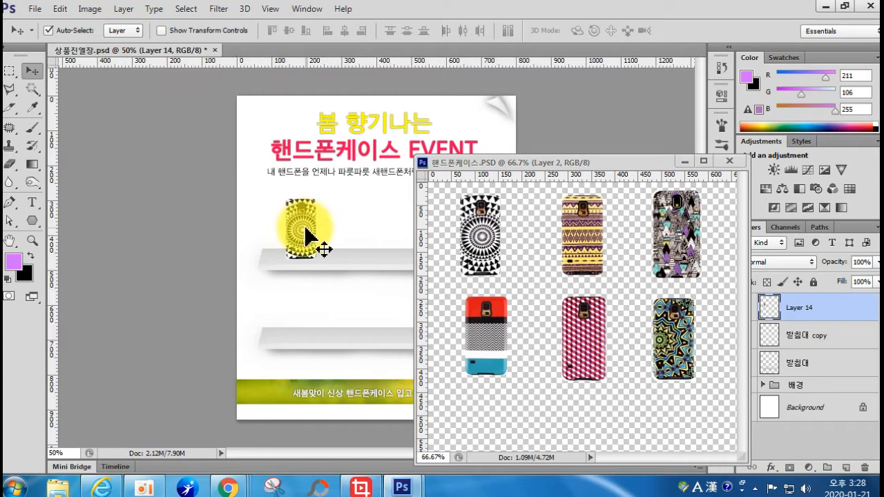
{"action": "left_click_drag", "start_coordinate": [536, 164], "coordinate": [624, 115]}
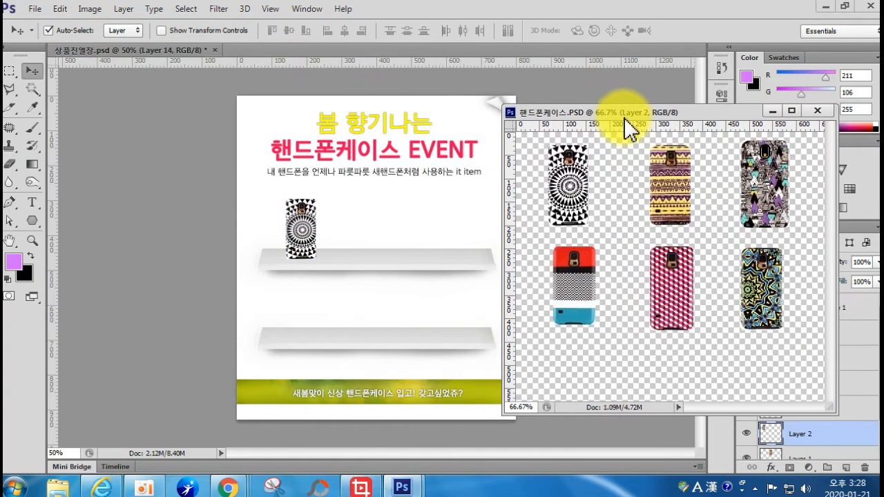
{"action": "left_click_drag", "start_coordinate": [657, 197], "coordinate": [378, 239]}
{"action": "left_click_drag", "start_coordinate": [744, 188], "coordinate": [454, 238]}
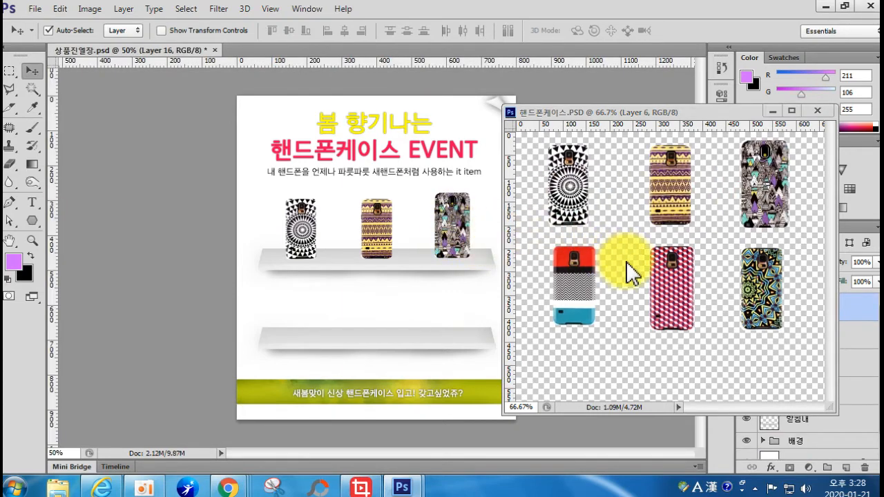
Step: Copy the three lower-row phone cases onto the poster's lower shelf, aligned under the upper ones, and close 핸드폰케이스.PSD
{"action": "left_click", "coordinate": [573, 293]}
{"action": "left_click_drag", "start_coordinate": [574, 293], "coordinate": [312, 320]}
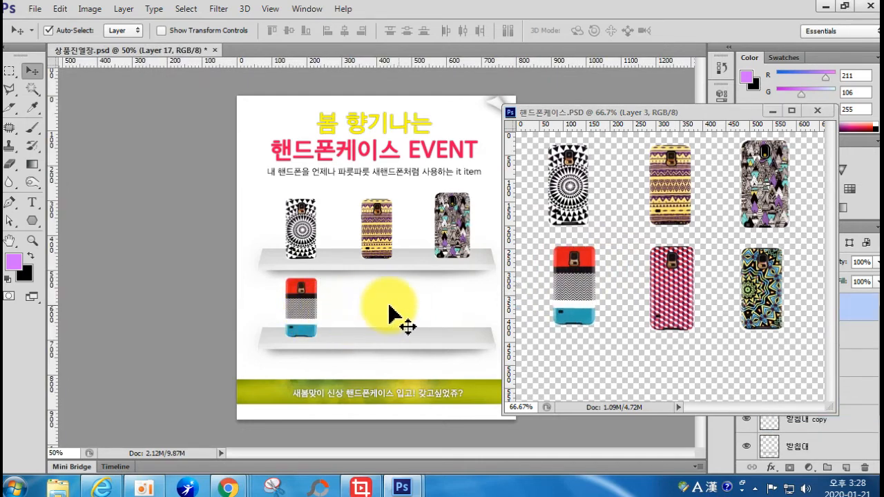
{"action": "left_click", "coordinate": [670, 296]}
{"action": "left_click_drag", "start_coordinate": [650, 293], "coordinate": [394, 328]}
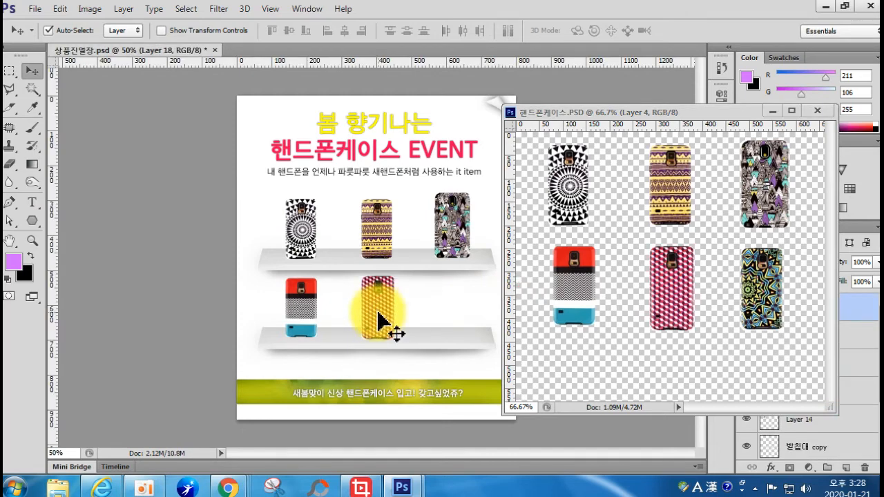
{"action": "left_click", "coordinate": [764, 317]}
{"action": "left_click_drag", "start_coordinate": [763, 317], "coordinate": [466, 322]}
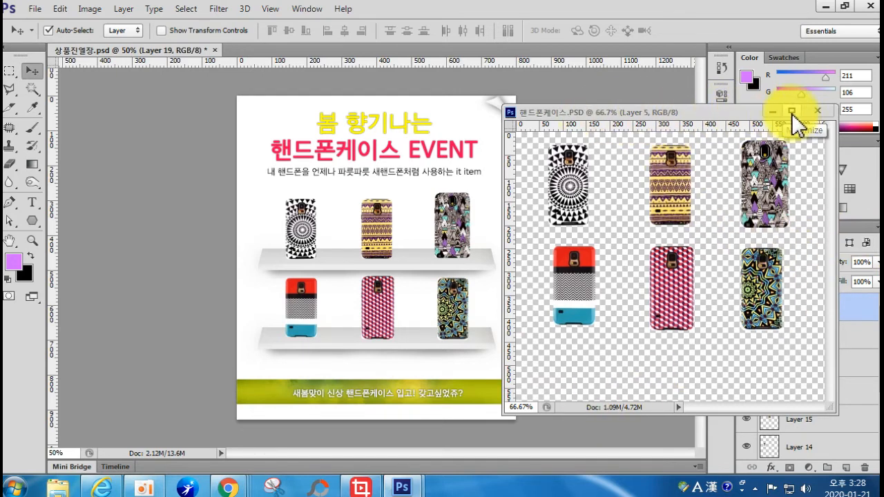
{"action": "left_click", "coordinate": [817, 111]}
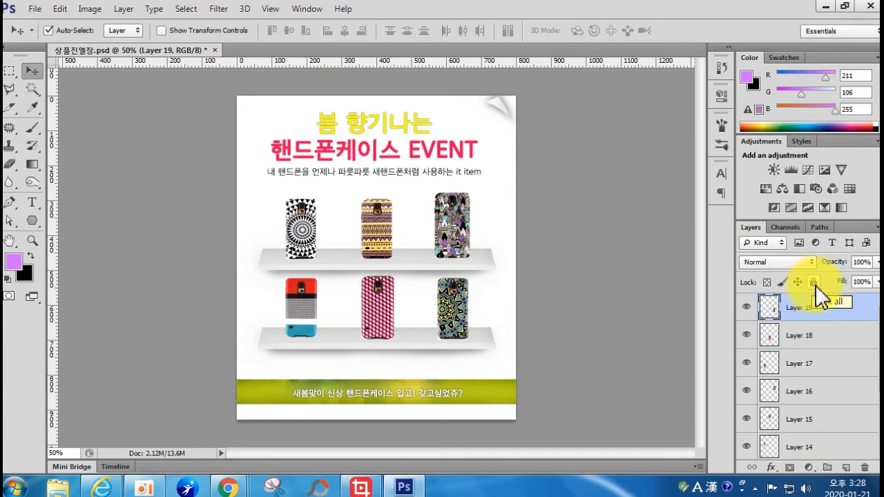
Step: Rename Layer 14, the black-and-white circular-pattern phone case, as 1
{"action": "scroll", "coordinate": [829, 415], "scroll_direction": "down", "scroll_amount": 3}
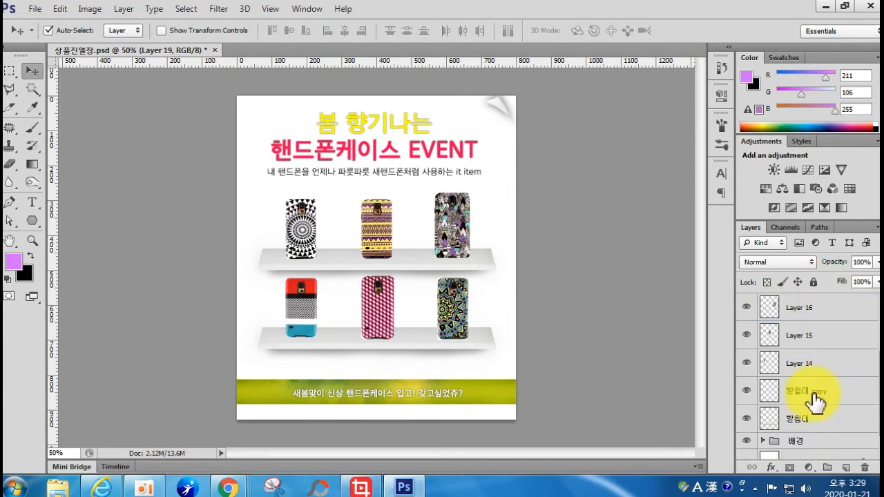
{"action": "double_click", "coordinate": [795, 363]}
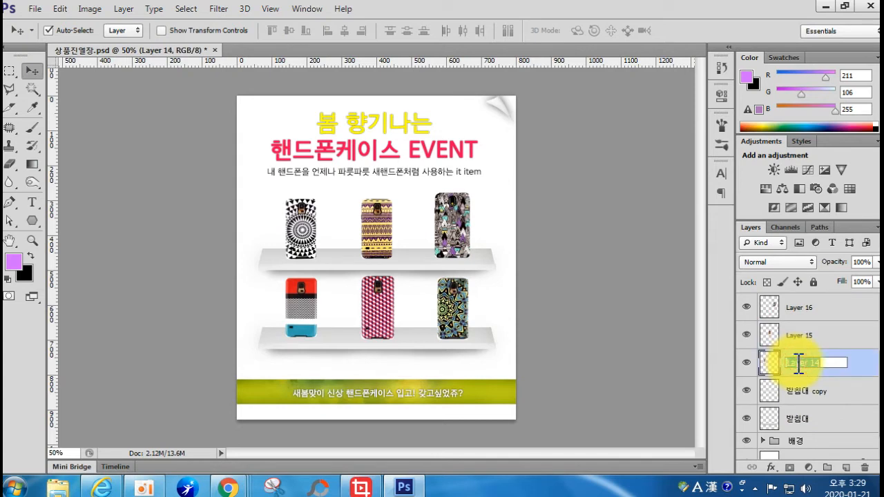
{"action": "key", "text": "Return"}
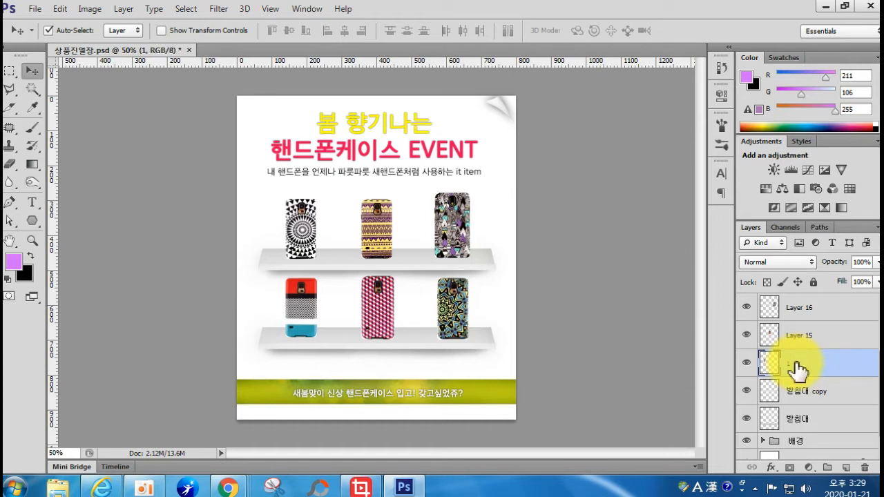
Step: Rename Layer 15 and Layer 16, the other two upper-shelf phone cases, as 2 and 3
{"action": "double_click", "coordinate": [795, 336]}
{"action": "type", "text": "2"}
{"action": "double_click", "coordinate": [794, 309]}
{"action": "type", "text": "3"}
{"action": "key", "text": "Return"}
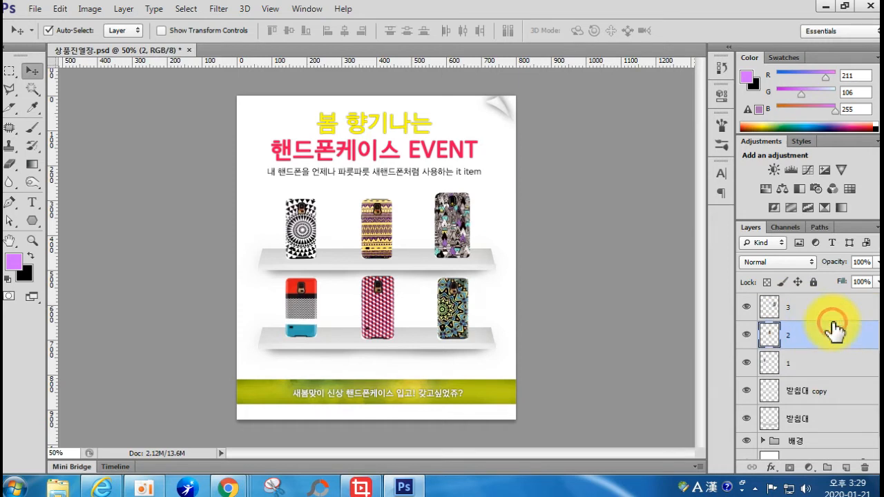
Step: Rename the three lower-shelf phone case layers, Layer 17 through Layer 19, as 4, 5 and 6
{"action": "scroll", "coordinate": [839, 330], "scroll_direction": "up", "scroll_amount": 1}
{"action": "double_click", "coordinate": [795, 308]}
{"action": "type", "text": "4"}
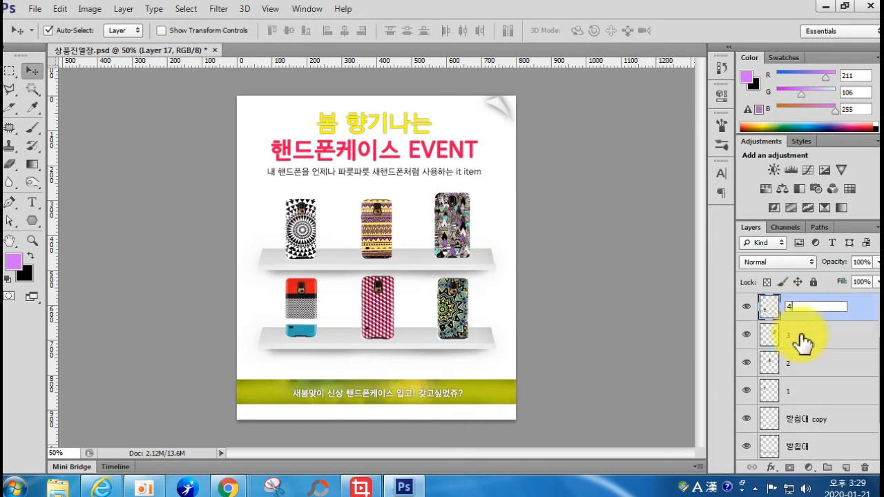
{"action": "key", "text": "Return"}
{"action": "scroll", "coordinate": [800, 335], "scroll_direction": "up", "scroll_amount": 2}
{"action": "left_click", "coordinate": [802, 337]}
{"action": "double_click", "coordinate": [801, 337]}
{"action": "type", "text": "5"}
{"action": "key", "text": "Return"}
{"action": "double_click", "coordinate": [801, 307]}
{"action": "type", "text": "6"}
{"action": "key", "text": "Return"}
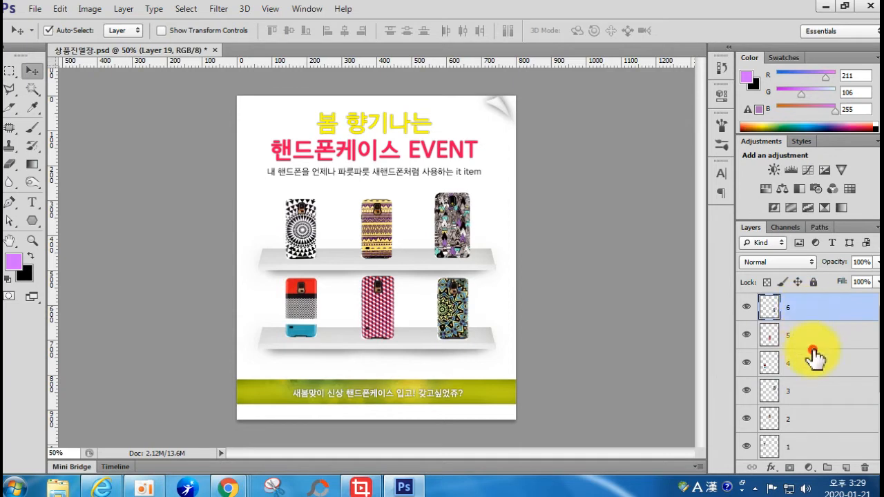
Step: Select the black-and-white circular-pattern phone case and rename its layer as 핸드폰케이스1
{"action": "left_click", "coordinate": [814, 359]}
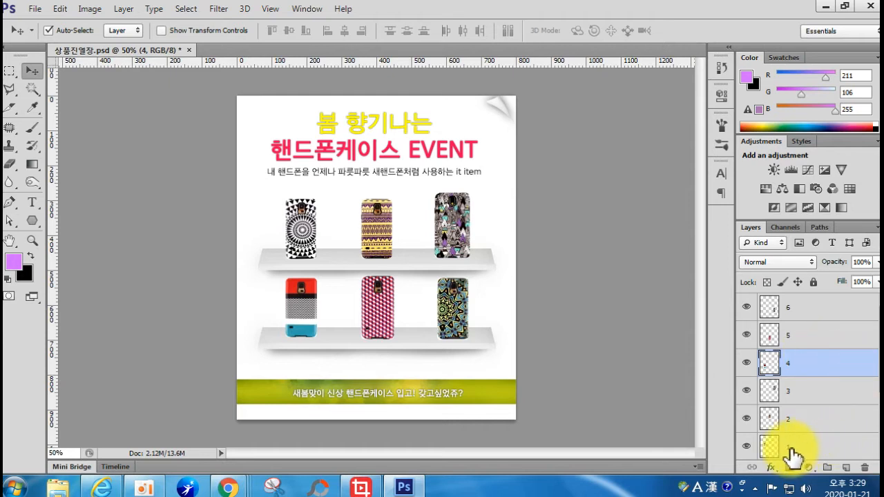
{"action": "left_click", "coordinate": [293, 237]}
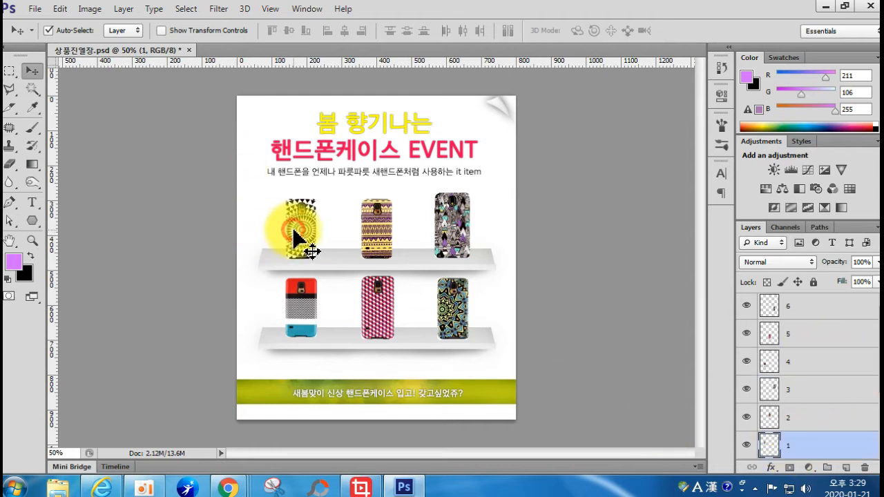
{"action": "double_click", "coordinate": [788, 445]}
{"action": "type", "text": "gos"}
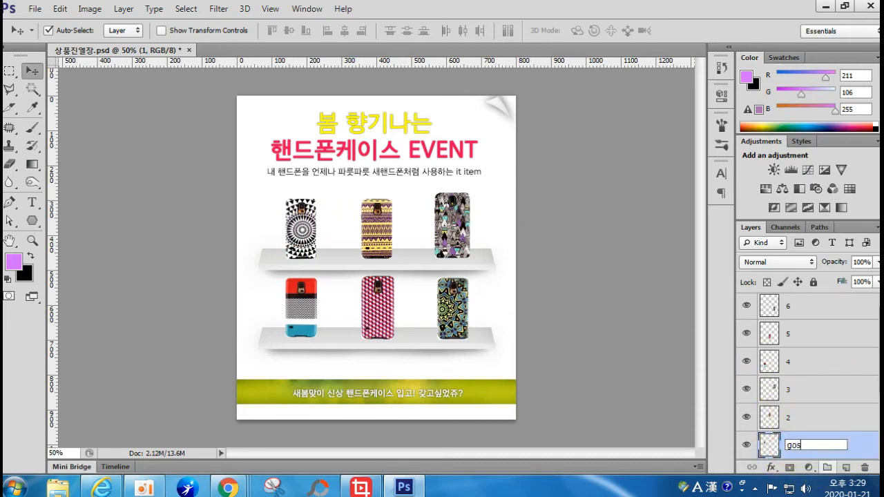
{"action": "type", "text": "emvhszpdltm1"}
{"action": "key", "text": "Return"}
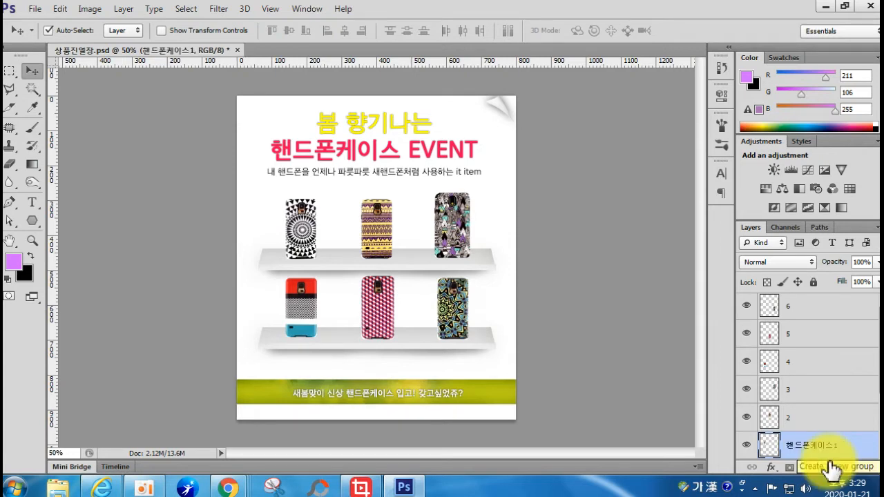
Step: Rename the 핸드폰케이스1 layer back to 1
{"action": "double_click", "coordinate": [809, 442]}
{"action": "type", "text": "1"}
{"action": "key", "text": "Return"}
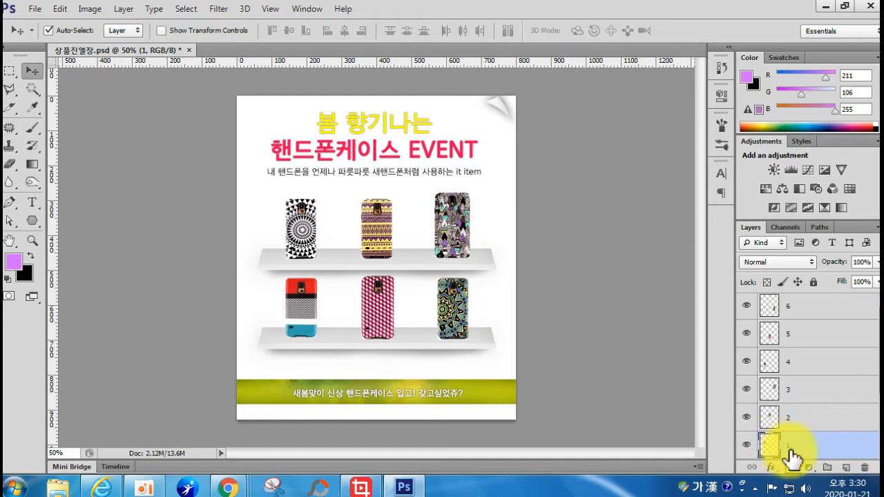
Step: Add a Drop Shadow to layer 1 with Use Global Light off, a 120° angle and a 15 px size
{"action": "left_click", "coordinate": [769, 468]}
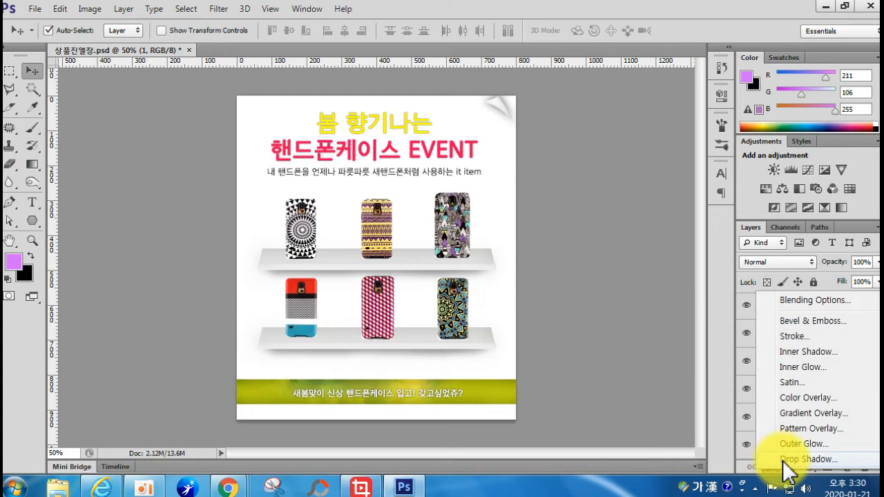
{"action": "left_click", "coordinate": [784, 460]}
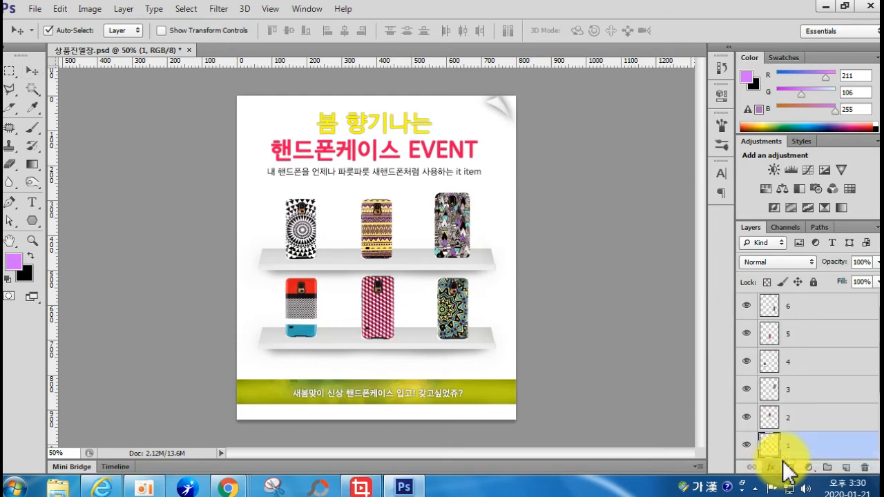
{"action": "left_click_drag", "start_coordinate": [353, 210], "coordinate": [316, 238]}
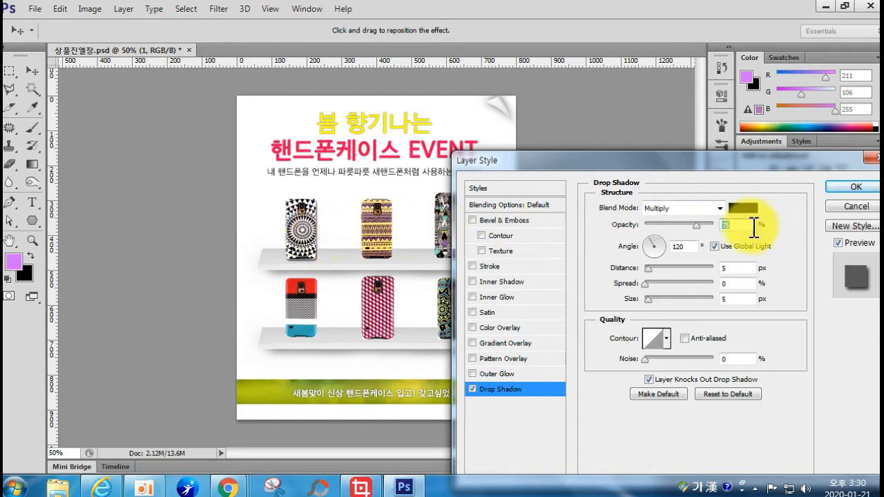
{"action": "left_click", "coordinate": [687, 247]}
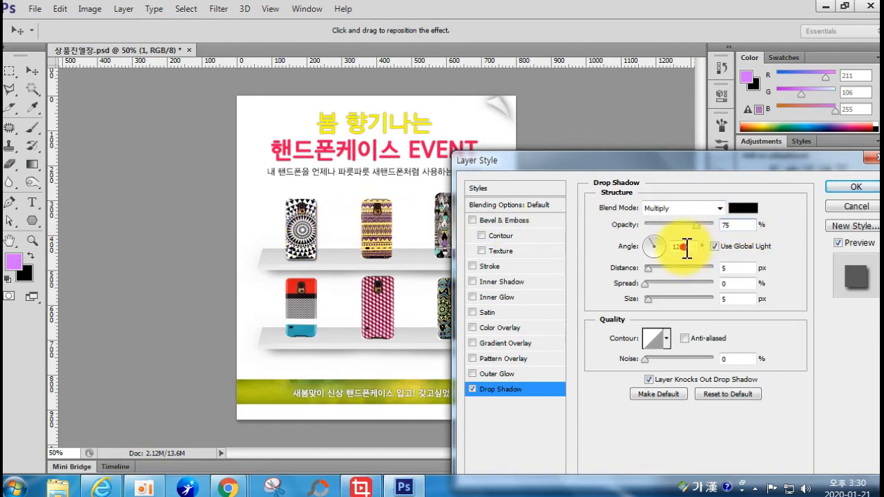
{"action": "left_click", "coordinate": [651, 246]}
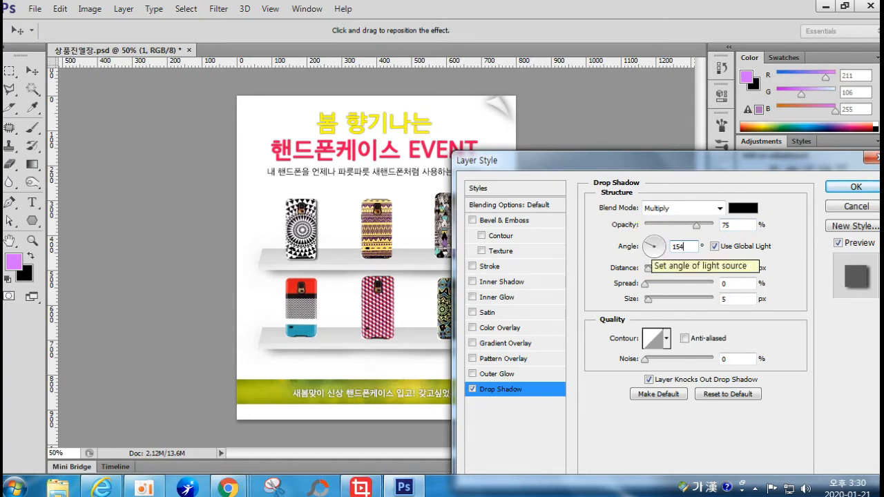
{"action": "left_click", "coordinate": [714, 246]}
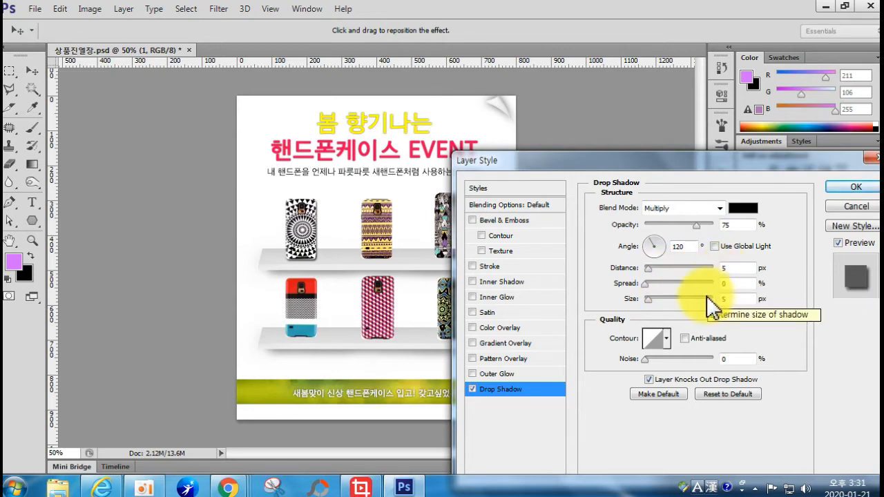
{"action": "double_click", "coordinate": [729, 298]}
{"action": "type", "text": "15"}
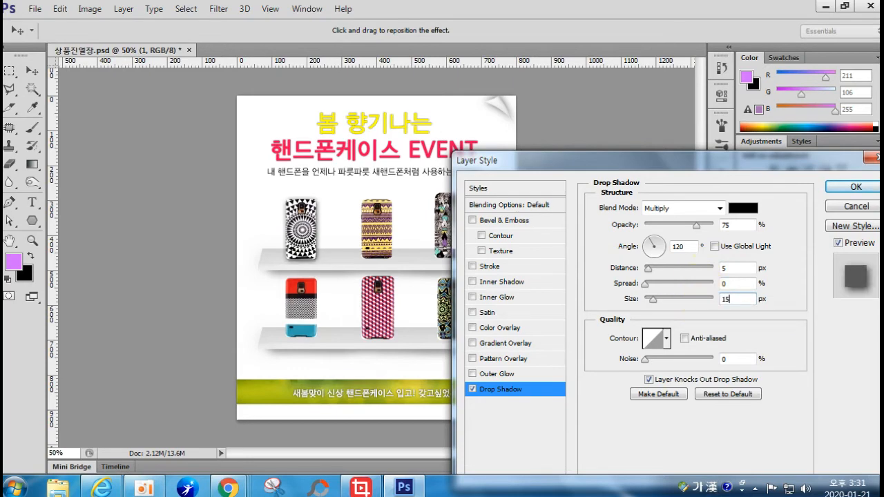
{"action": "key", "text": "Return"}
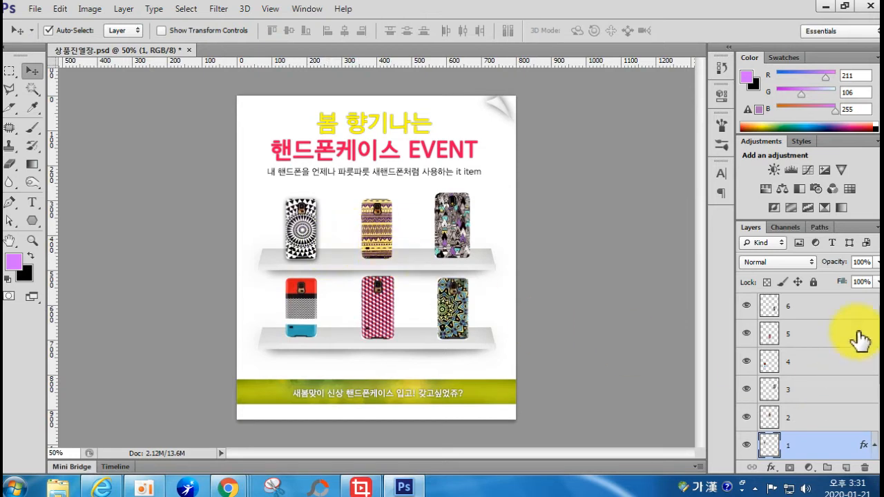
Step: Copy the layer style of layer 1 and paste it onto layers 2 through 6 together
{"action": "left_click", "coordinate": [803, 142]}
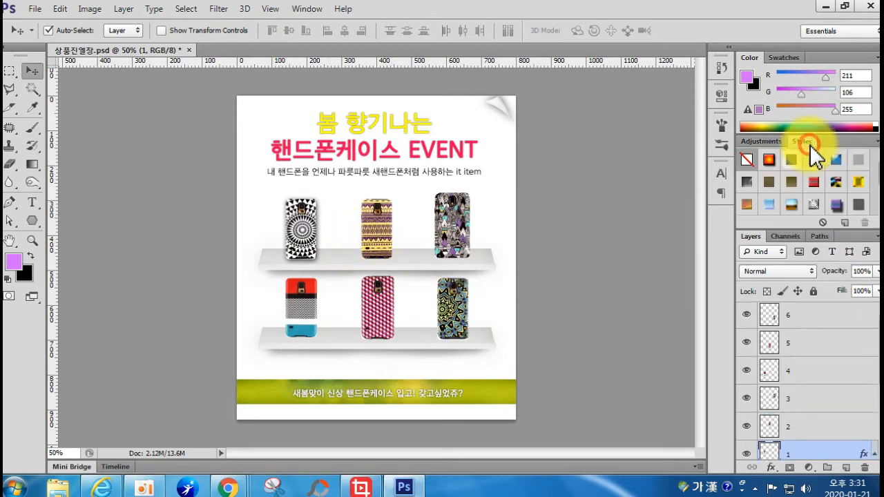
{"action": "left_click", "coordinate": [763, 141]}
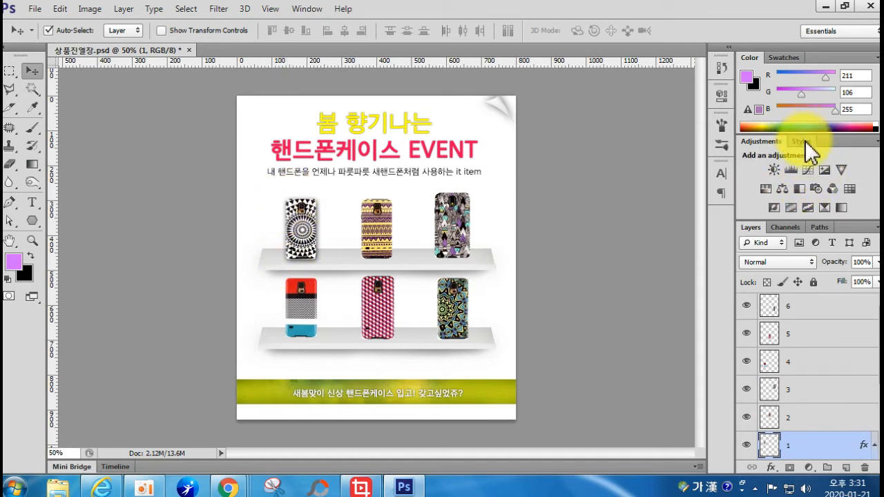
{"action": "right_click", "coordinate": [826, 452]}
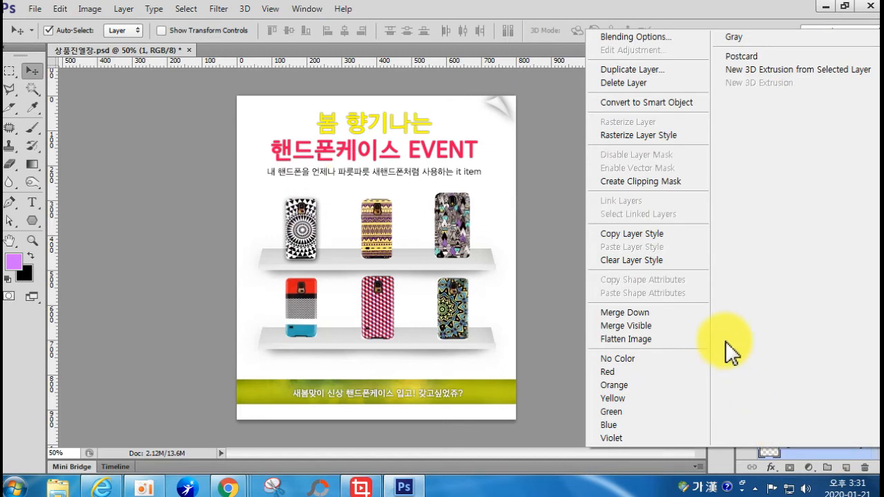
{"action": "left_click", "coordinate": [641, 234]}
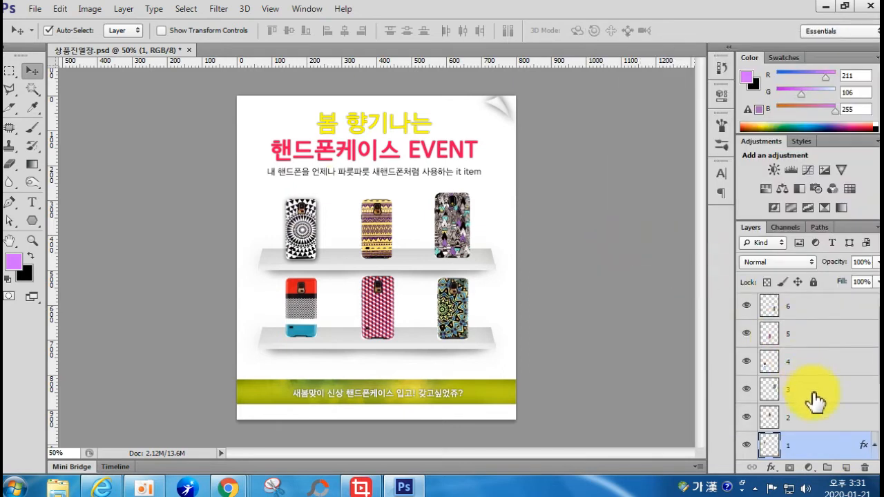
{"action": "left_click", "coordinate": [815, 418]}
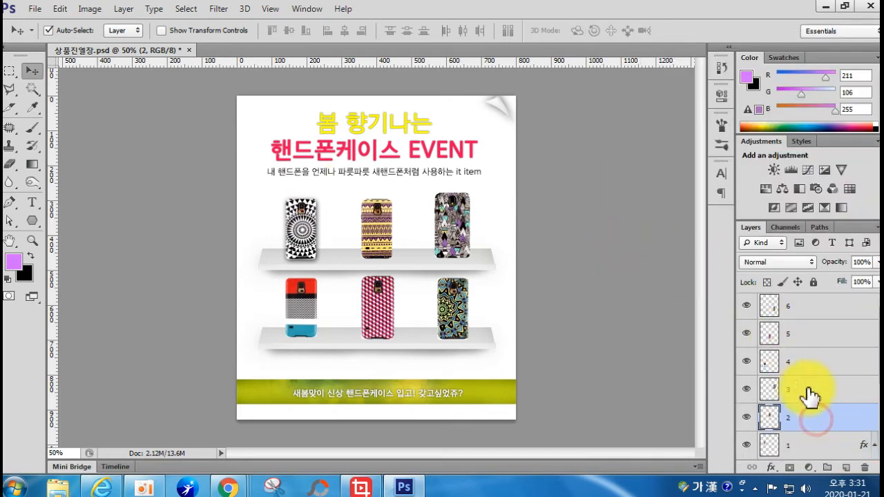
{"action": "right_click", "coordinate": [802, 314]}
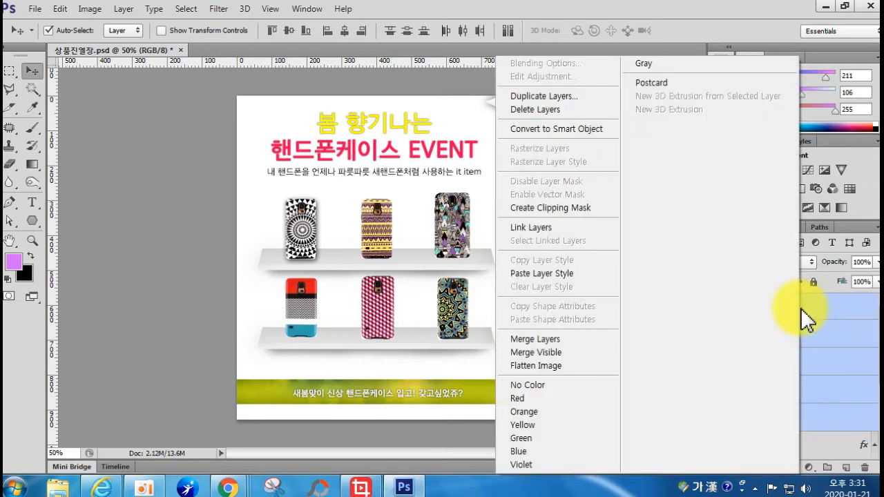
{"action": "left_click", "coordinate": [585, 274]}
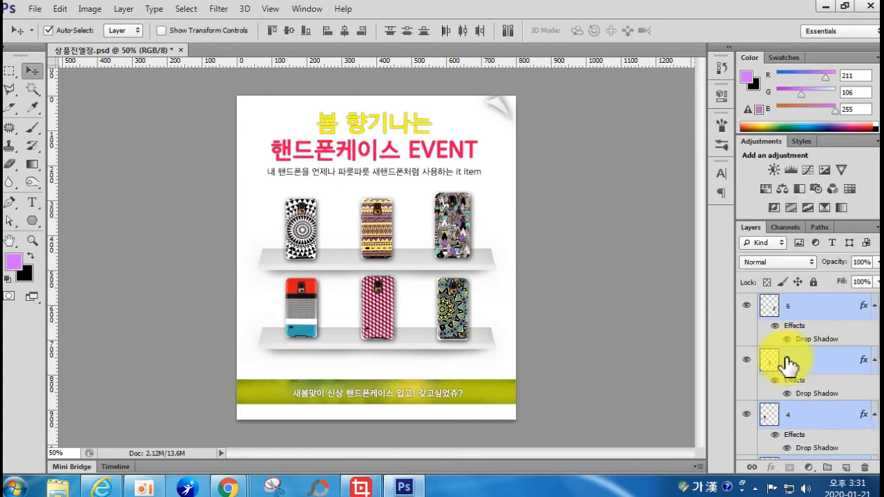
Step: Look over the pasted shadows in the layer list and undo the layer style paste on layers 2 through 6
{"action": "scroll", "coordinate": [829, 401], "scroll_direction": "down", "scroll_amount": 3}
{"action": "scroll", "coordinate": [836, 428], "scroll_direction": "up", "scroll_amount": 3}
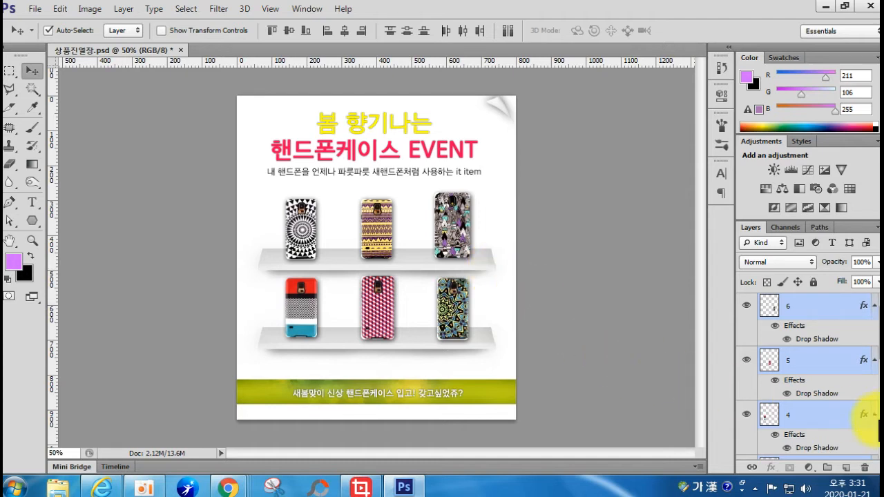
{"action": "left_click", "coordinate": [856, 415], "text": "shift"}
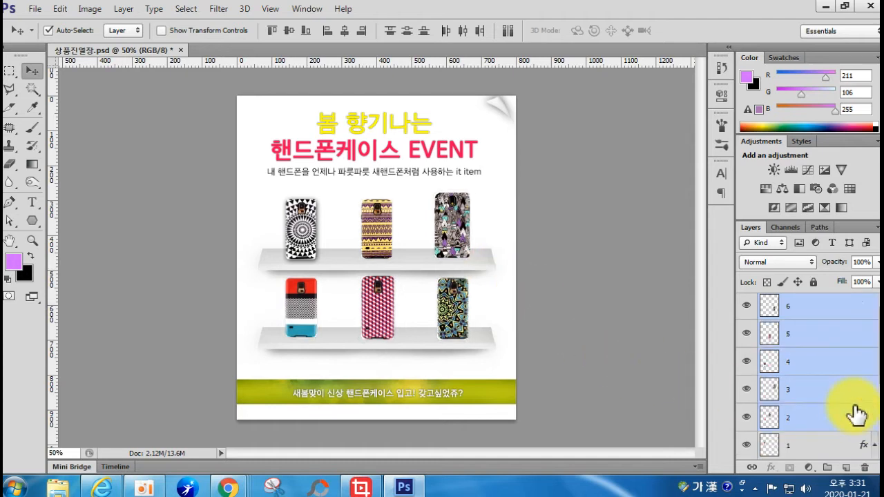
Step: Duplicate layer 1's Drop Shadow effect directly onto each of layers 2 through 6
{"action": "left_click", "coordinate": [873, 445]}
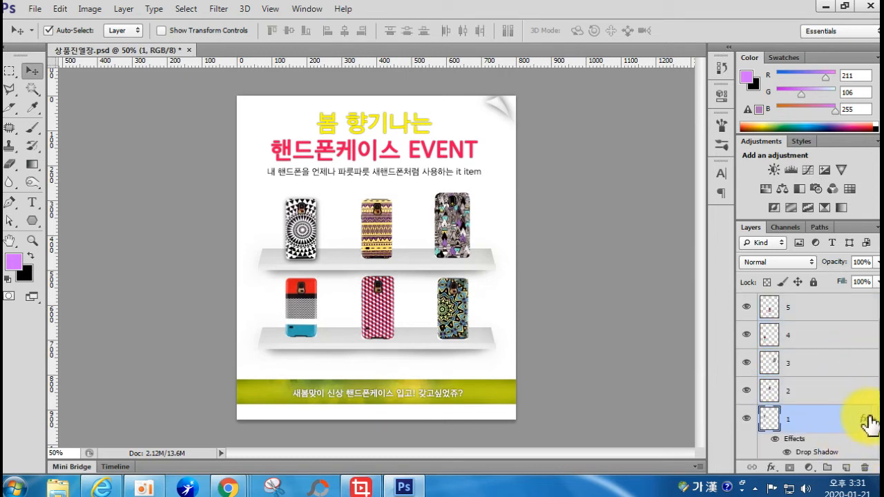
{"action": "left_click_drag", "start_coordinate": [864, 419], "coordinate": [865, 317]}
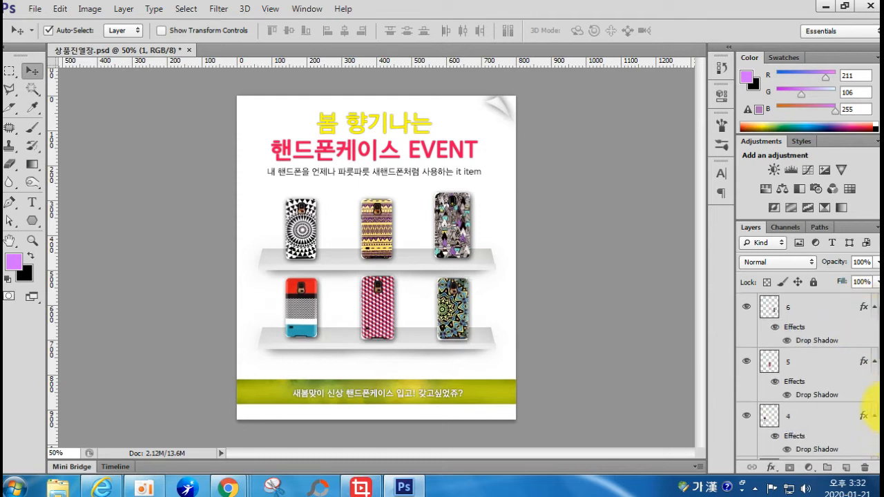
Step: Undo the duplicated shadows on layers 3 through 6 and clear the layer style from layer 2
{"action": "scroll", "coordinate": [872, 415], "scroll_direction": "down", "scroll_amount": 5}
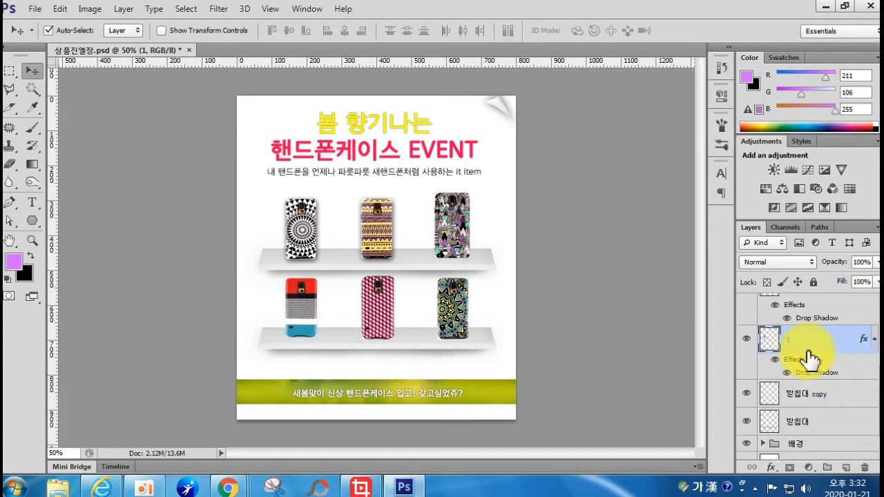
{"action": "scroll", "coordinate": [799, 365], "scroll_direction": "up", "scroll_amount": 1}
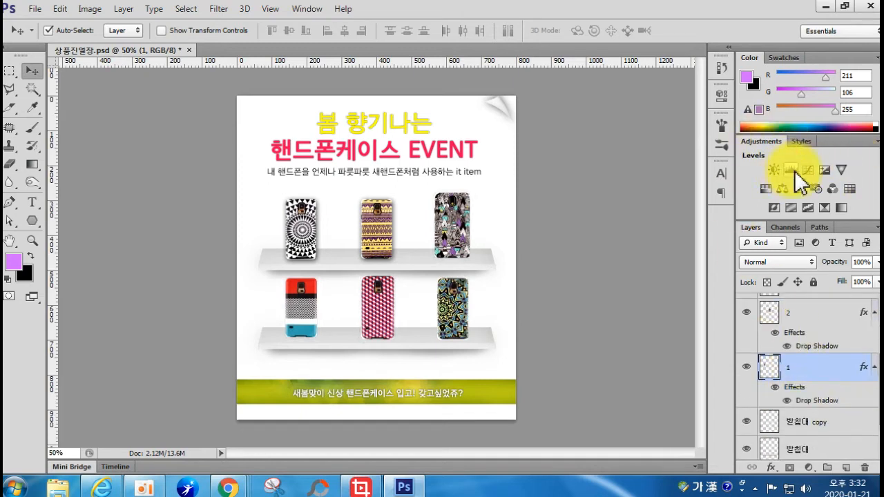
{"action": "scroll", "coordinate": [858, 354], "scroll_direction": "up", "scroll_amount": 2}
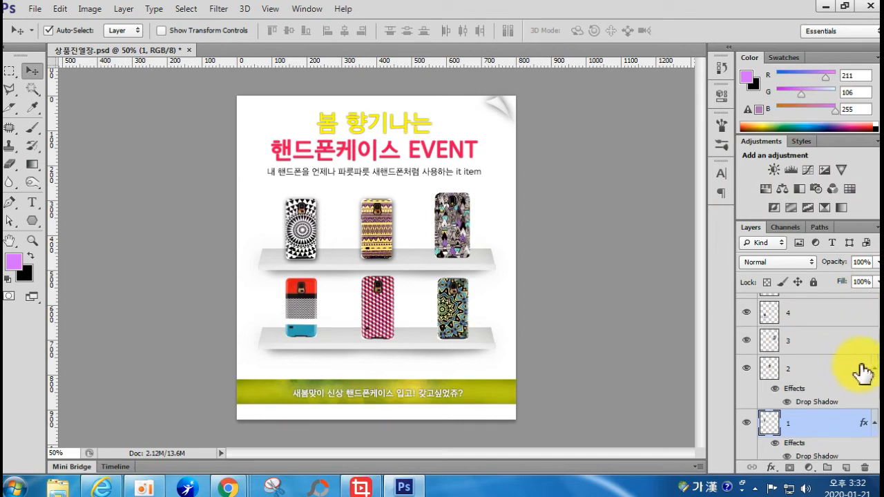
{"action": "right_click", "coordinate": [851, 374]}
{"action": "left_click", "coordinate": [589, 276]}
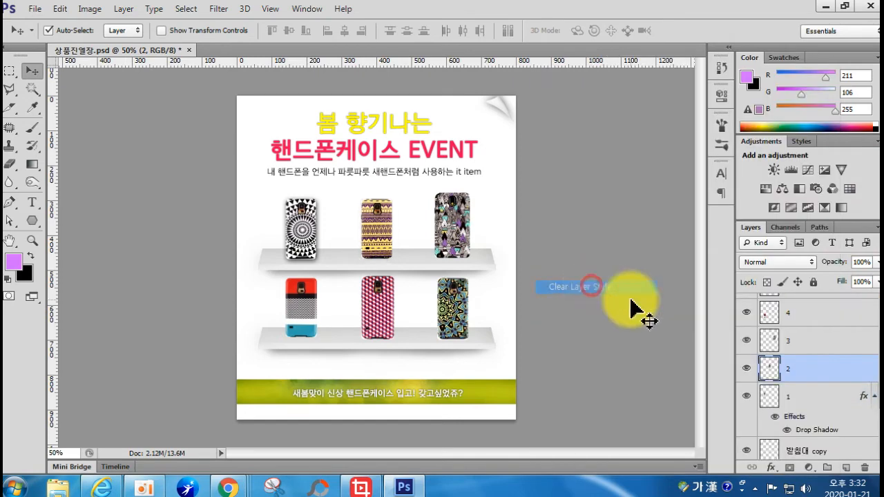
Step: Copy layer 1's layer style and paste it onto layers 2 through 6 so every phone case has the same drop shadow
{"action": "left_click", "coordinate": [795, 406]}
{"action": "right_click", "coordinate": [822, 406]}
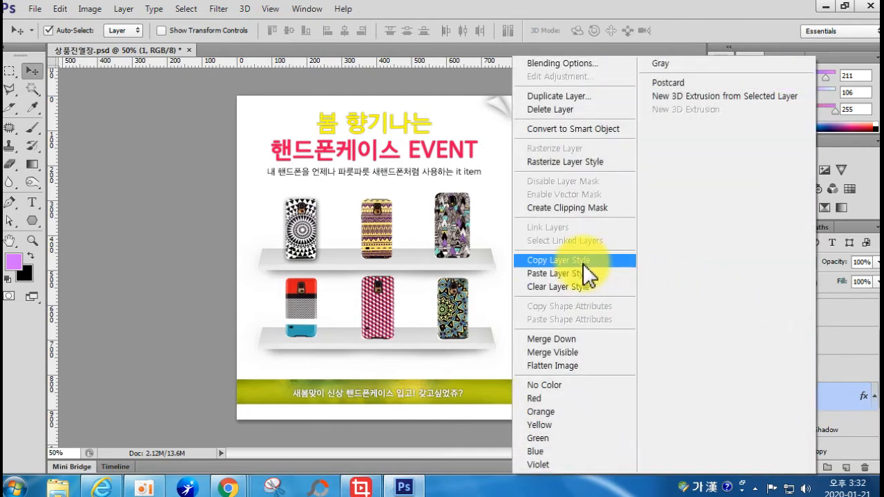
{"action": "left_click", "coordinate": [584, 264]}
{"action": "left_click", "coordinate": [845, 371]}
{"action": "scroll", "coordinate": [832, 362], "scroll_direction": "up", "scroll_amount": 2}
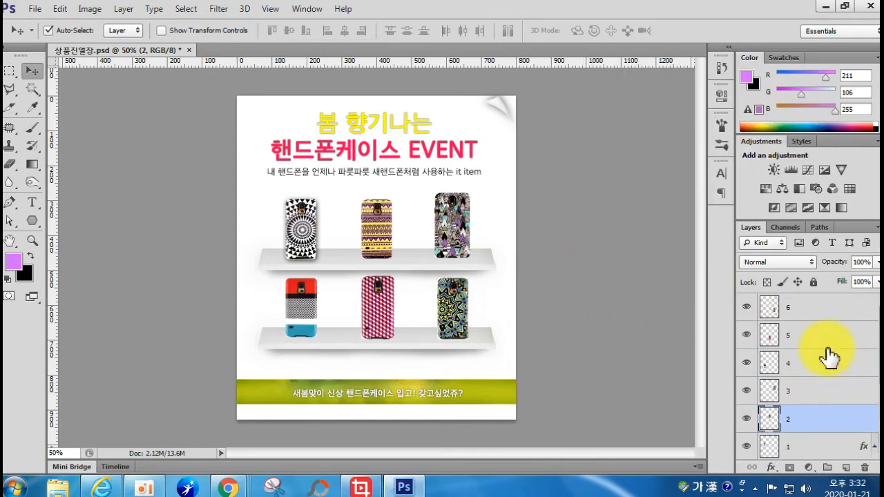
{"action": "left_click", "coordinate": [812, 316], "text": "shift"}
{"action": "right_click", "coordinate": [814, 319]}
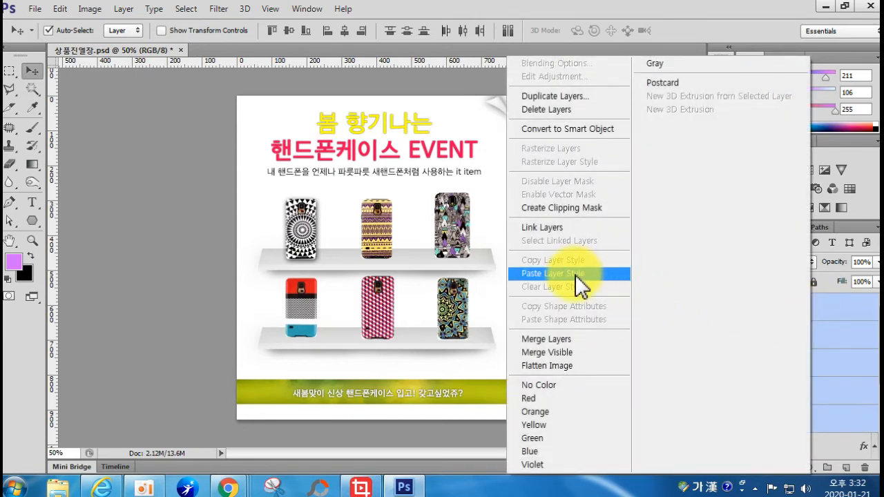
{"action": "left_click", "coordinate": [578, 276]}
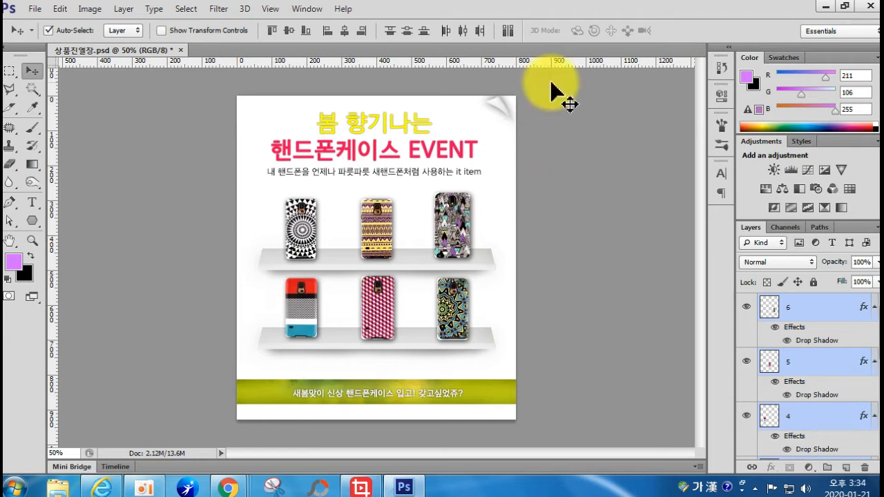
Step: Close 상품진열장.psd without saving and open 다리늘리기.PSD from the Section 11 folder
{"action": "left_click", "coordinate": [181, 51]}
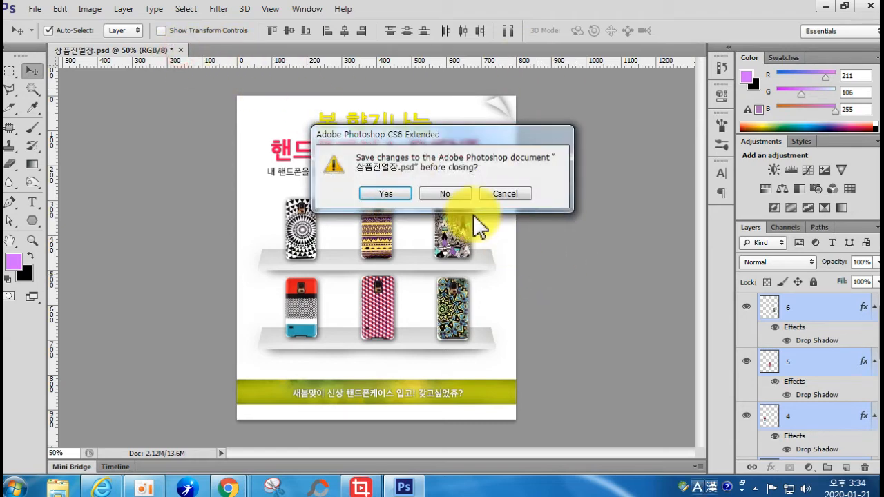
{"action": "left_click", "coordinate": [438, 196]}
{"action": "double_click", "coordinate": [409, 290]}
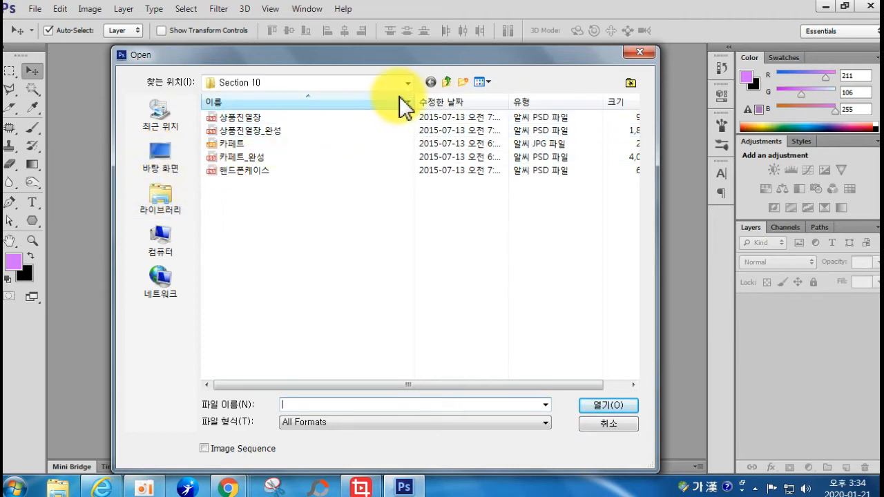
{"action": "left_click", "coordinate": [447, 82]}
{"action": "double_click", "coordinate": [239, 250]}
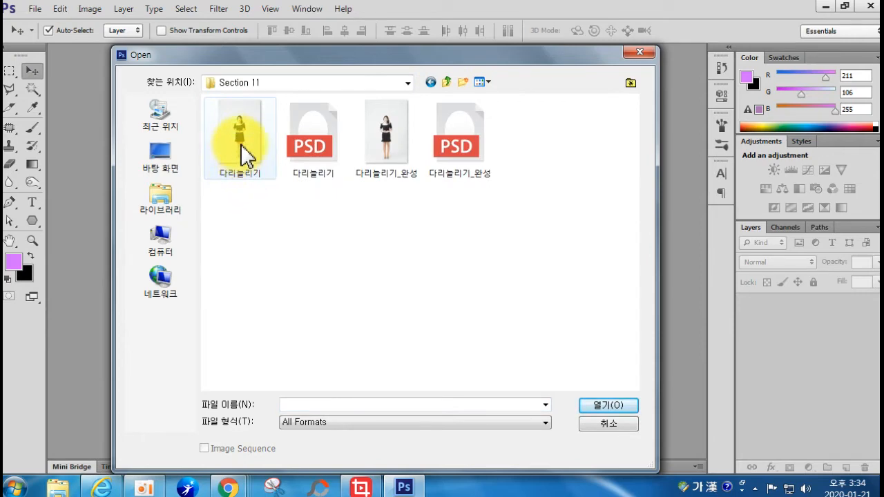
{"action": "double_click", "coordinate": [242, 145]}
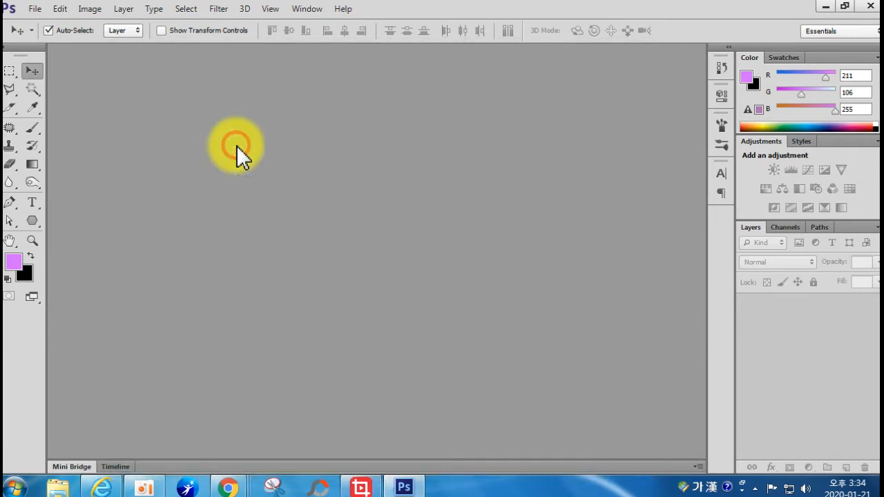
{"action": "left_click", "coordinate": [187, 50]}
{"action": "double_click", "coordinate": [227, 194]}
{"action": "double_click", "coordinate": [294, 147]}
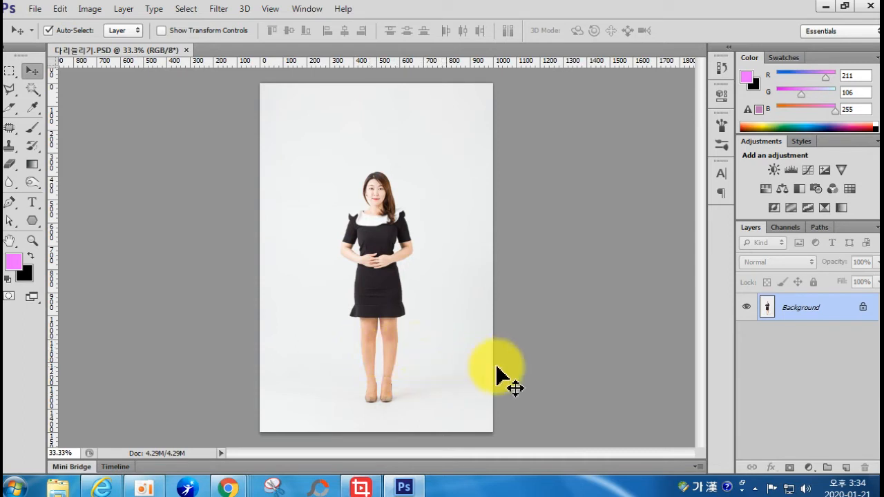
Step: Marquee-select the full-width area from just below the skirt hem down, stretch its height to about 117%, and clear the selection
{"action": "left_click", "coordinate": [10, 72]}
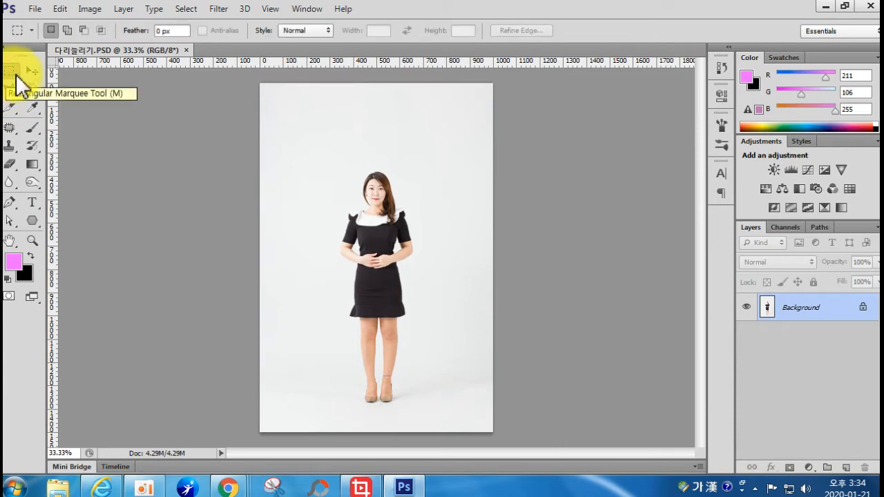
{"action": "left_click_drag", "start_coordinate": [258, 324], "coordinate": [558, 447]}
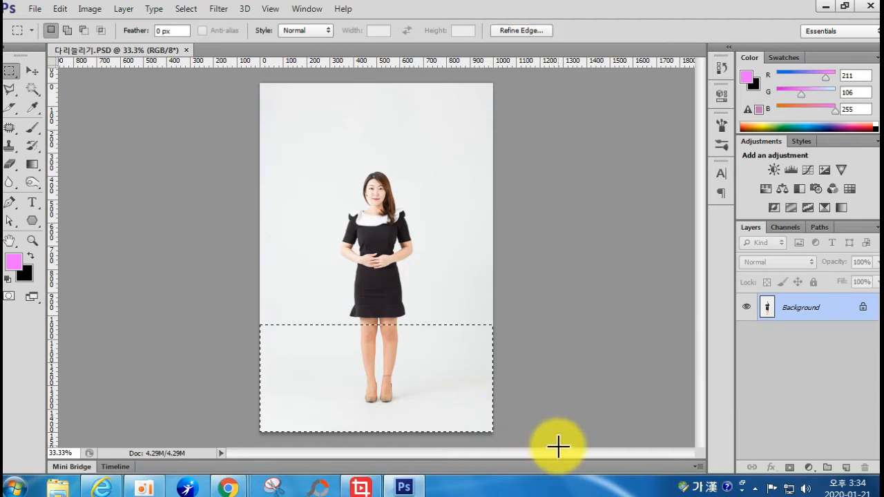
{"action": "key", "text": "ctrl+t"}
{"action": "left_click_drag", "start_coordinate": [373, 431], "coordinate": [391, 453]}
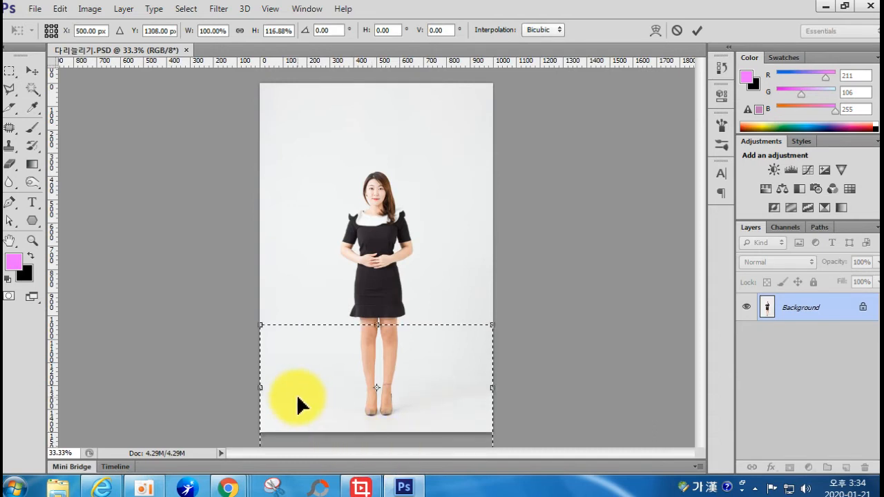
{"action": "key", "text": "Return"}
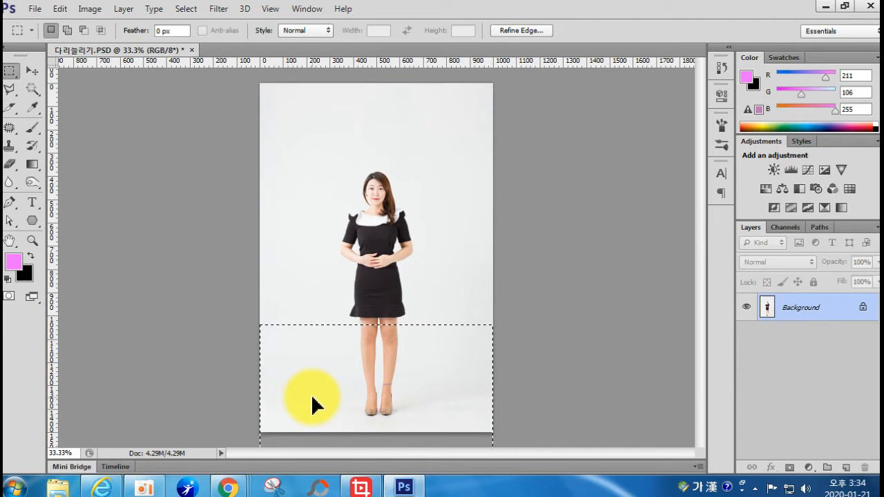
{"action": "left_click", "coordinate": [312, 404]}
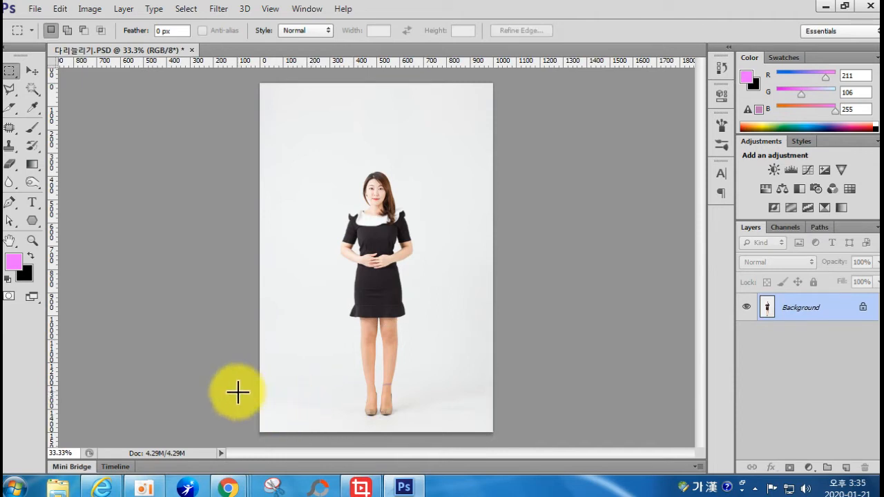
{"action": "left_click_drag", "start_coordinate": [231, 384], "coordinate": [533, 456]}
{"action": "key", "text": "ctrl+t"}
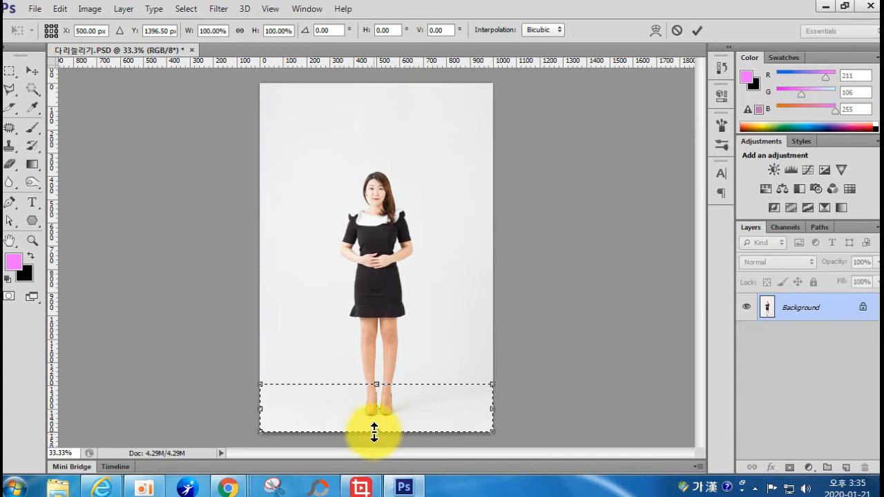
{"action": "left_click_drag", "start_coordinate": [374, 432], "coordinate": [375, 429]}
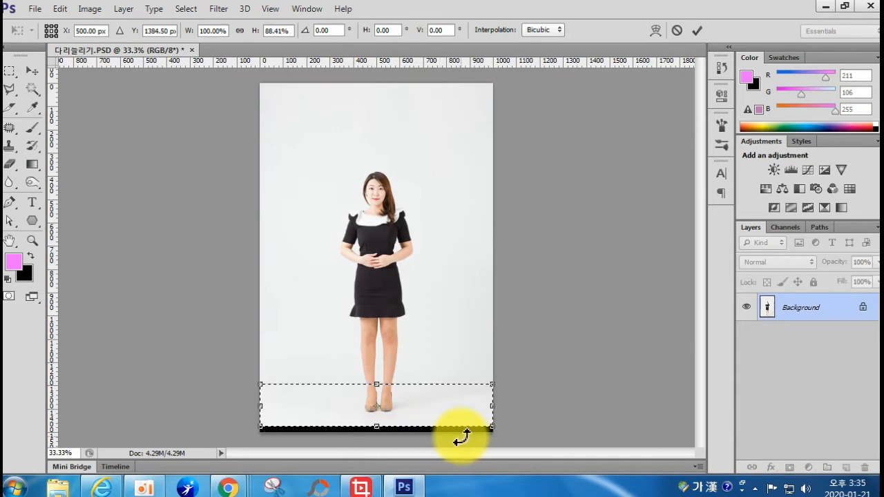
{"action": "key", "text": "Escape"}
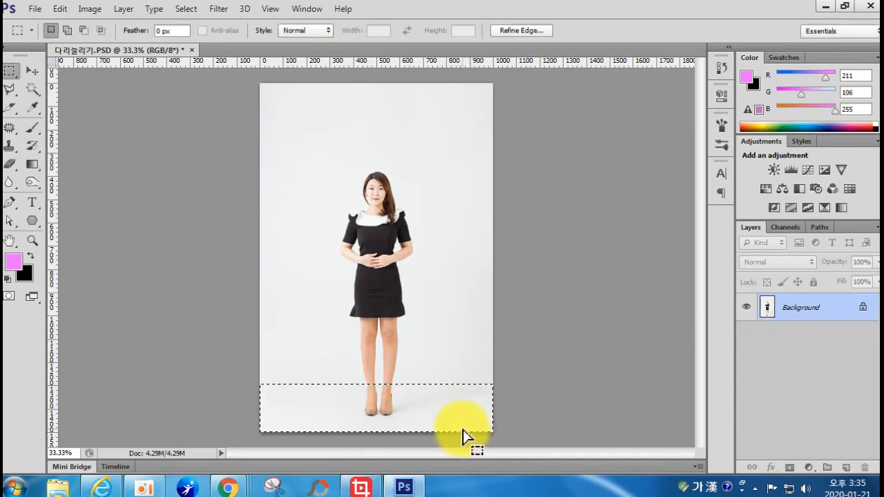
{"action": "key", "text": "ctrl+d"}
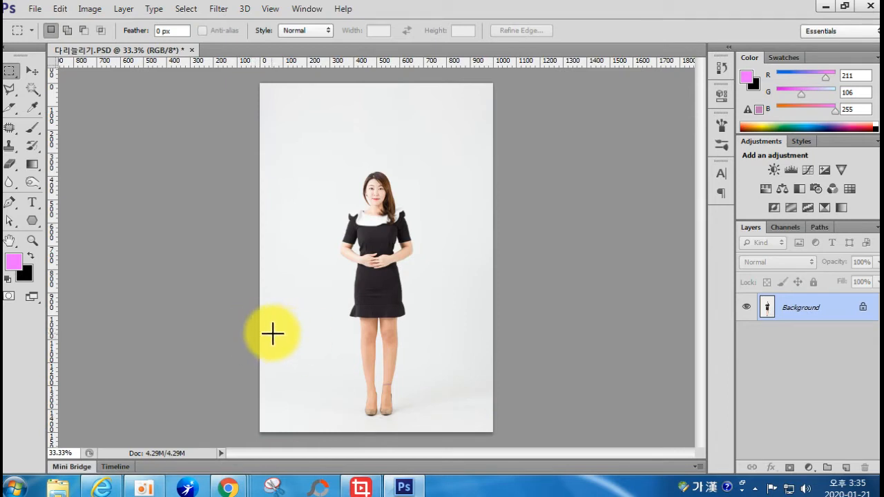
Step: Copy the full-width area below the skirt hem to a new layer and name it 다리부분
{"action": "left_click_drag", "start_coordinate": [259, 324], "coordinate": [520, 434]}
{"action": "key", "text": "ctrl+j"}
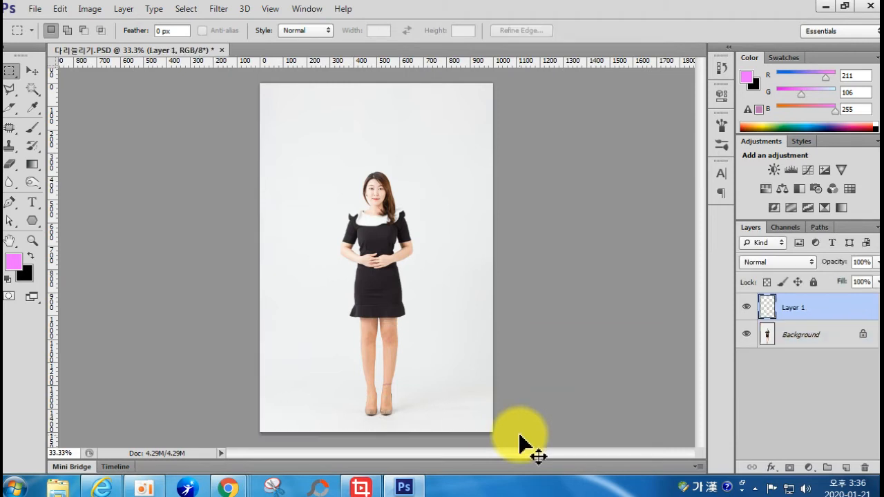
{"action": "double_click", "coordinate": [790, 308]}
{"action": "key", "text": "BackSpace"}
{"action": "type", "text": "다리부분"}
{"action": "key", "text": "Return"}
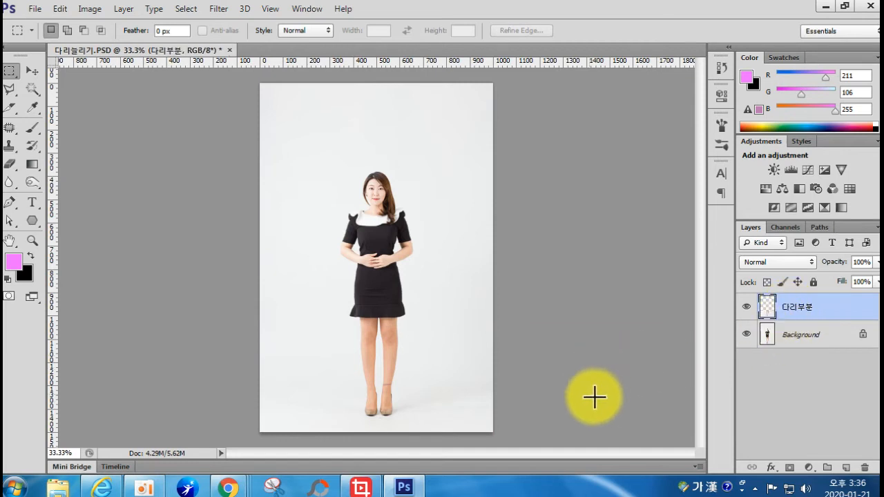
Step: Copy the full-width strip from the ankles down to a new layer and name it 신발부분
{"action": "left_click_drag", "start_coordinate": [258, 393], "coordinate": [518, 436]}
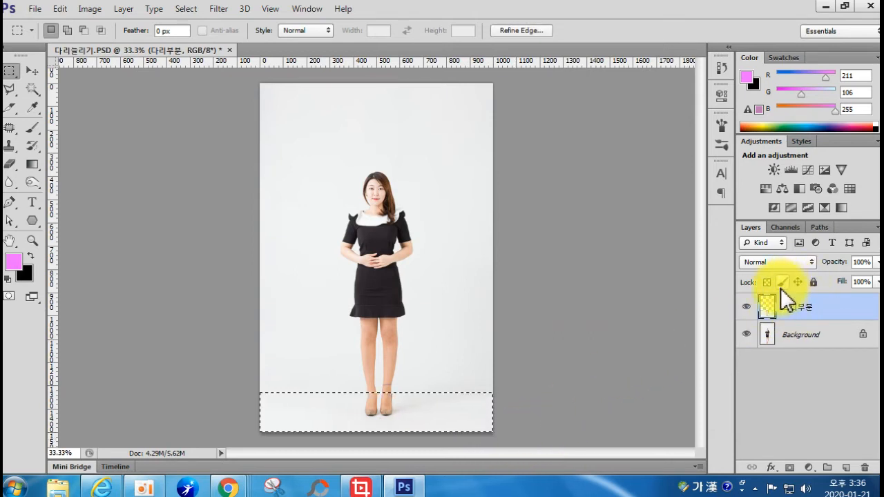
{"action": "key", "text": "ctrl+j"}
{"action": "double_click", "coordinate": [792, 308]}
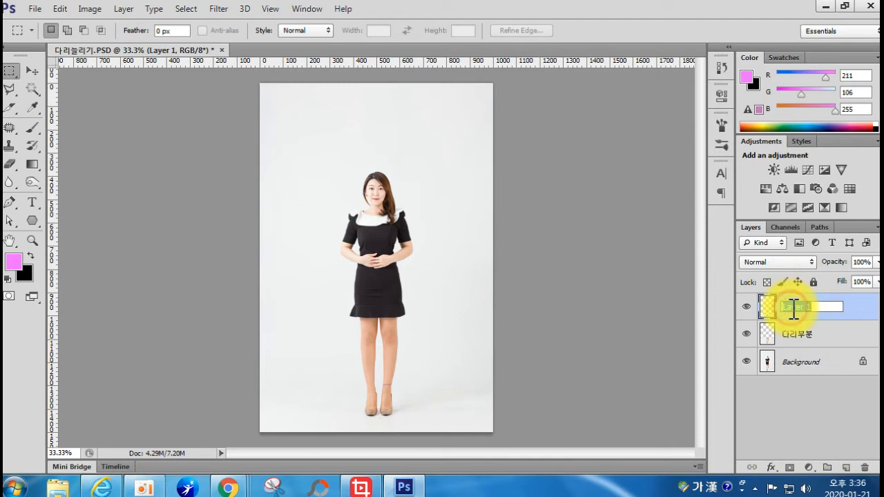
{"action": "type", "text": "다"}
{"action": "key", "text": "Return"}
{"action": "left_click", "coordinate": [803, 346]}
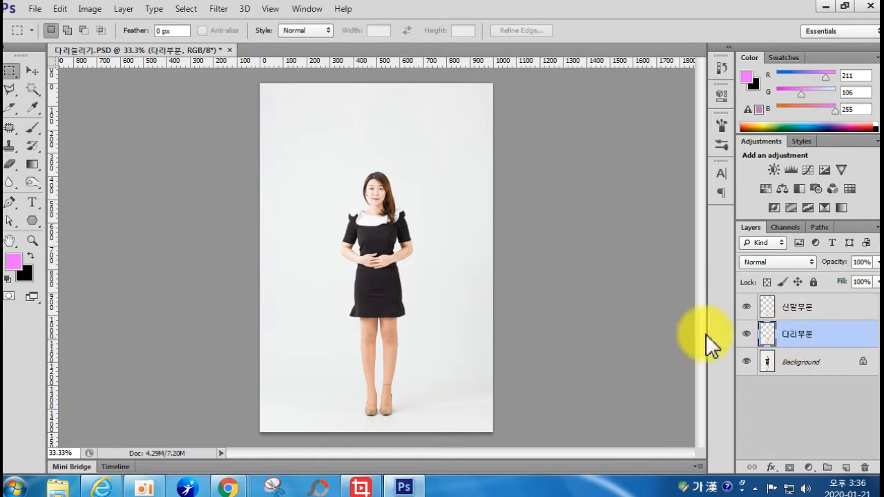
{"action": "key", "text": "ctrl+t"}
{"action": "left_click_drag", "start_coordinate": [377, 431], "coordinate": [377, 447]}
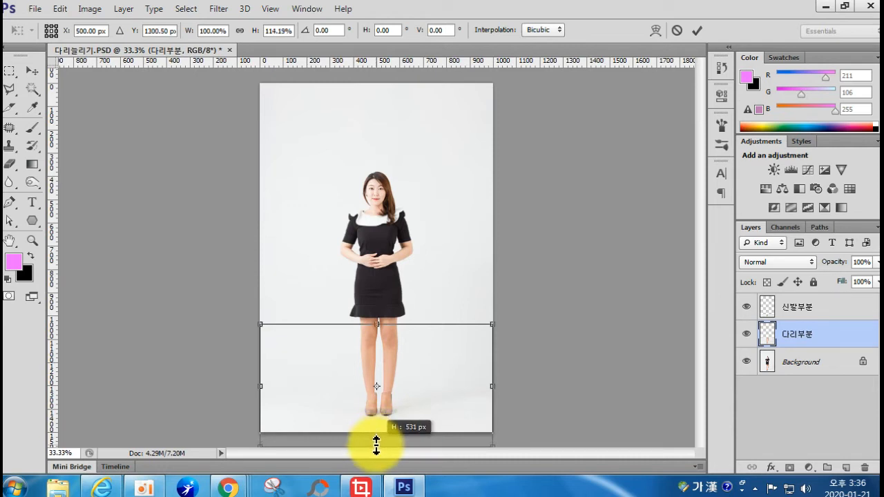
{"action": "left_click_drag", "start_coordinate": [377, 447], "coordinate": [376, 447]}
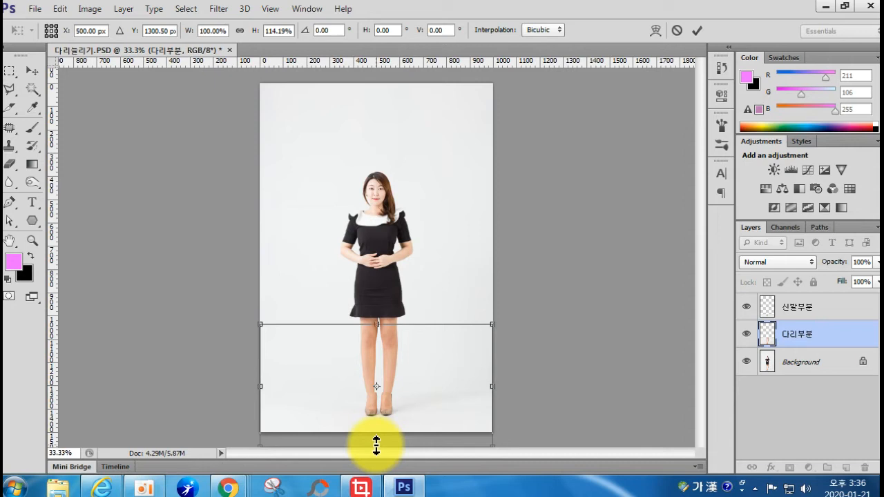
{"action": "key", "text": "Return"}
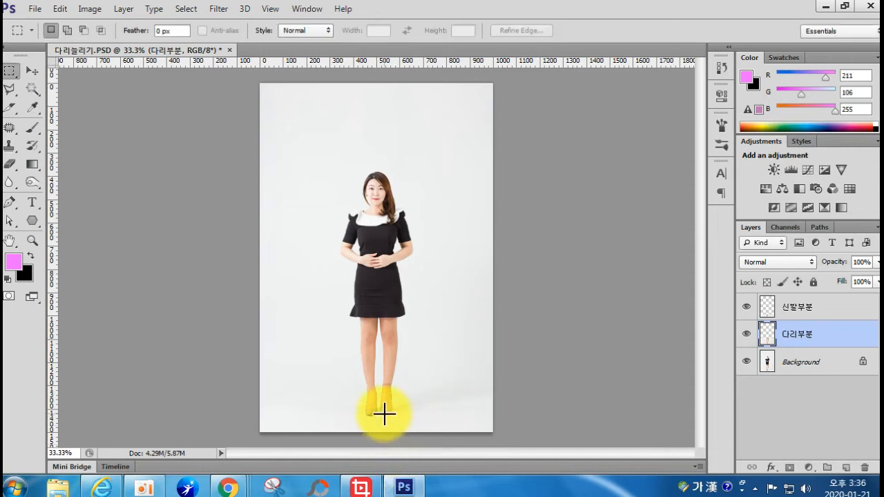
Step: Move the 신발부분 layer slightly downward and stretch the 다리부분 layer's lower edge down to lengthen the legs
{"action": "left_click", "coordinate": [32, 71]}
{"action": "left_click_drag", "start_coordinate": [362, 399], "coordinate": [363, 414]}
{"action": "left_click", "coordinate": [397, 369]}
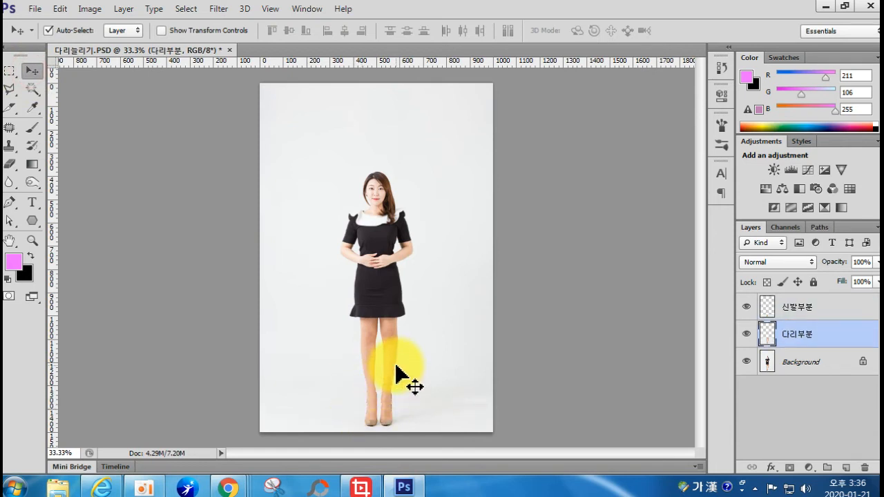
{"action": "key", "text": "ctrl+t"}
{"action": "left_click_drag", "start_coordinate": [381, 432], "coordinate": [381, 461]}
{"action": "key", "text": "Return"}
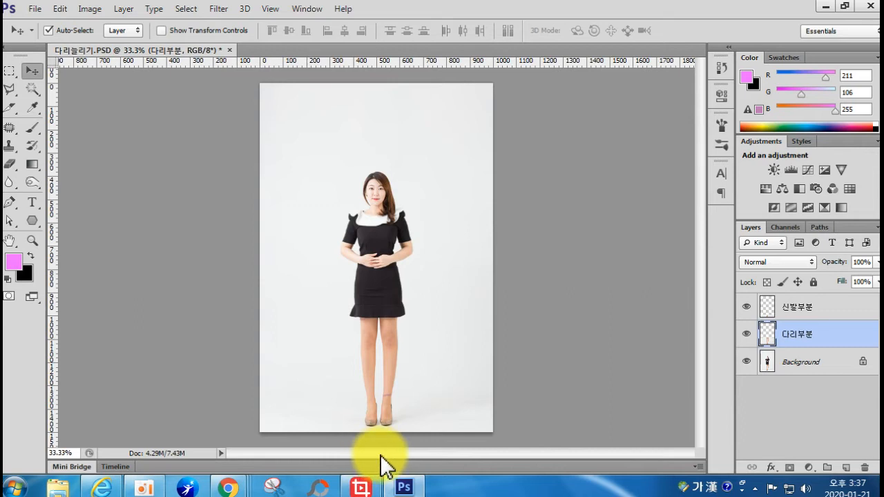
Step: Slim the leg contours on the 다리부분 layer with Liquify's Forward Warp tool, using brush size 125 and pressure 18
{"action": "key", "text": "ctrl+plus"}
{"action": "left_click_drag", "start_coordinate": [415, 442], "coordinate": [425, 296]}
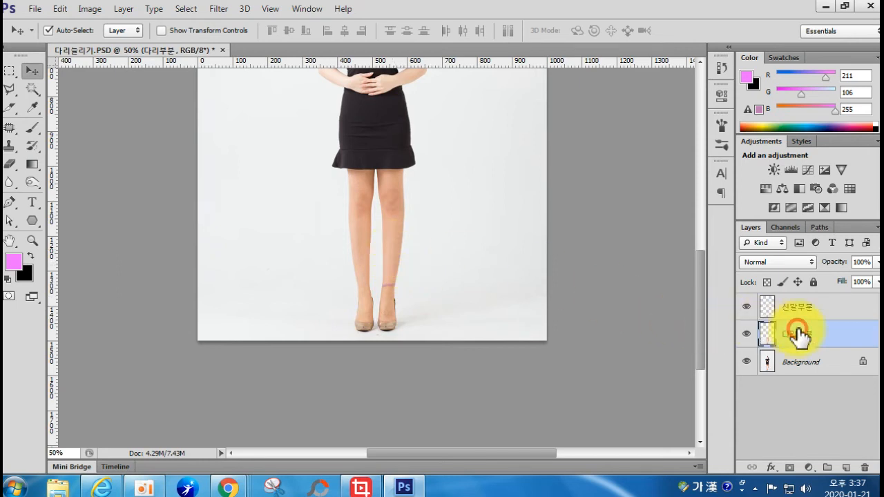
{"action": "left_click", "coordinate": [219, 9]}
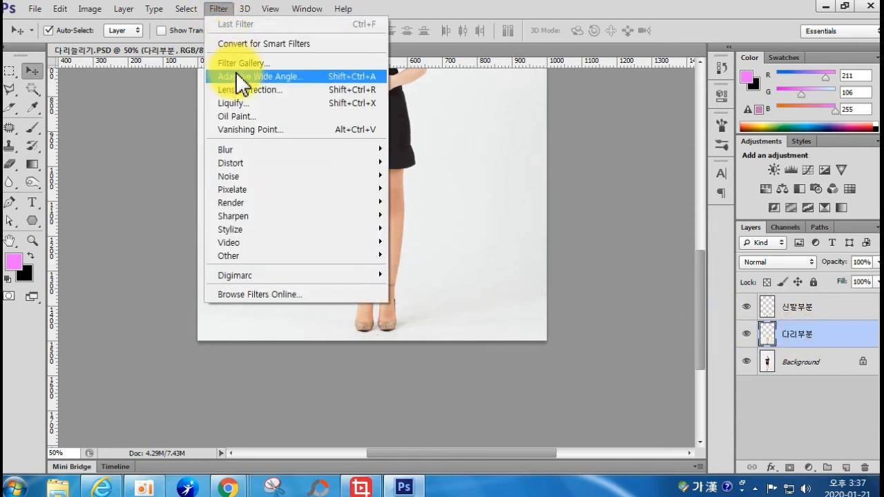
{"action": "left_click", "coordinate": [236, 103]}
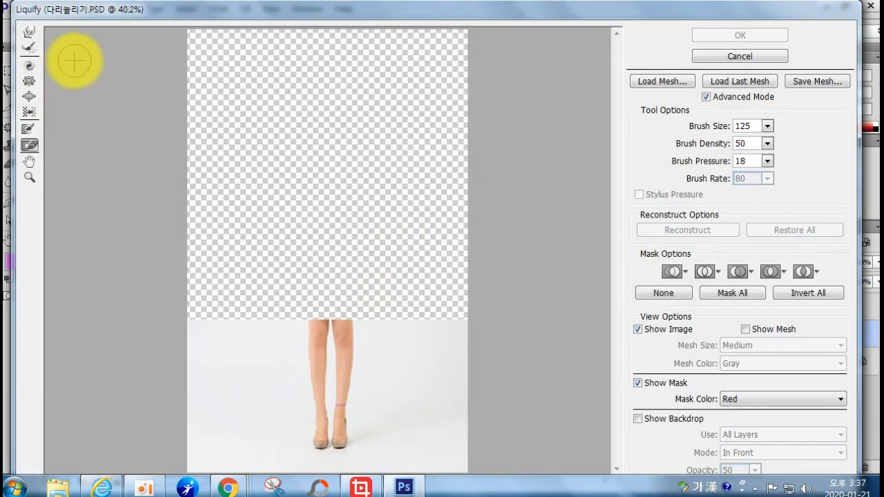
{"action": "left_click", "coordinate": [27, 35]}
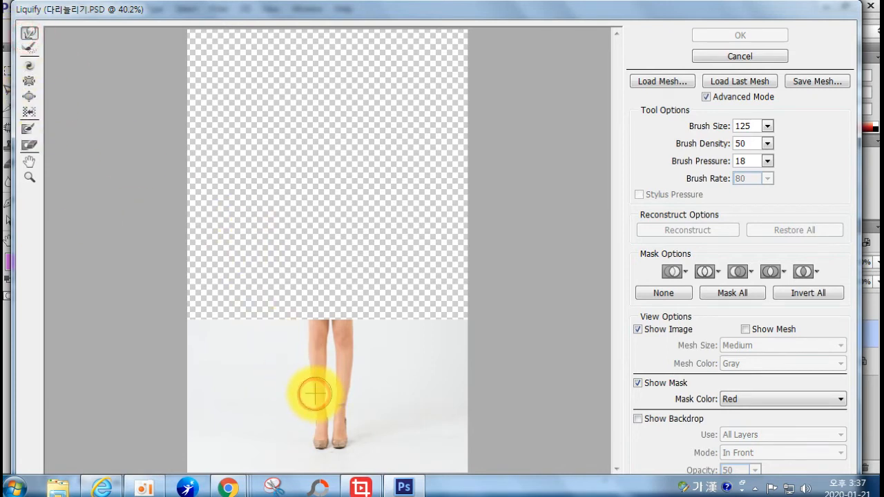
{"action": "mouse_move", "coordinate": [311, 389]}
{"action": "left_mouse_down"}
{"action": "mouse_move", "coordinate": [306, 371]}
{"action": "mouse_move", "coordinate": [319, 350]}
{"action": "left_mouse_up"}
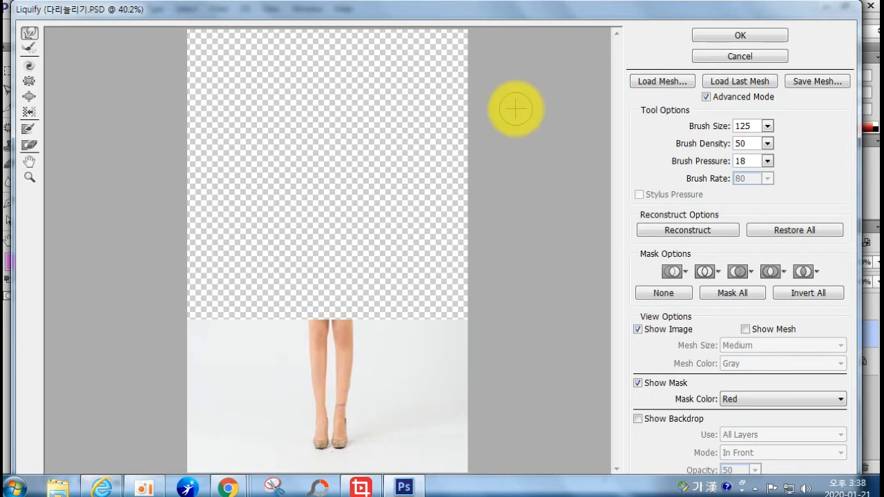
{"action": "left_click", "coordinate": [710, 37]}
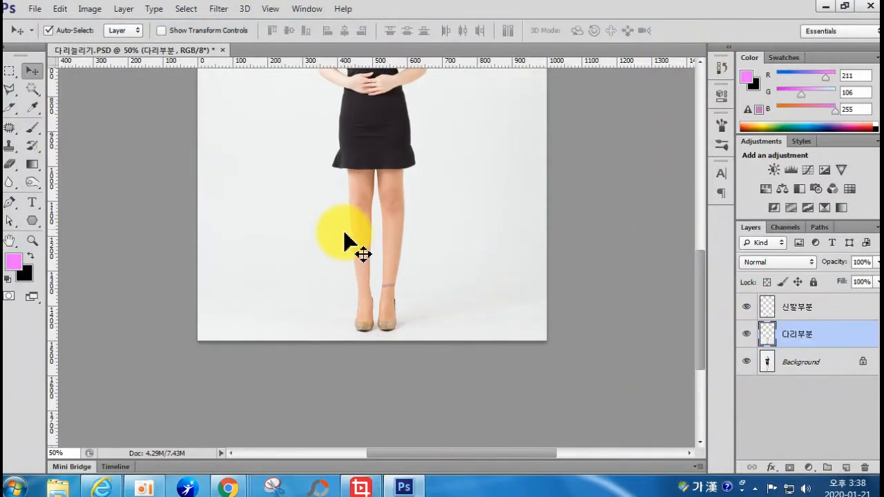
Step: Compare the legs before and after the Liquify edit by switching between the Free Transform and Liquify history states
{"action": "left_click", "coordinate": [721, 68]}
{"action": "left_click", "coordinate": [627, 202]}
{"action": "left_click", "coordinate": [636, 218]}
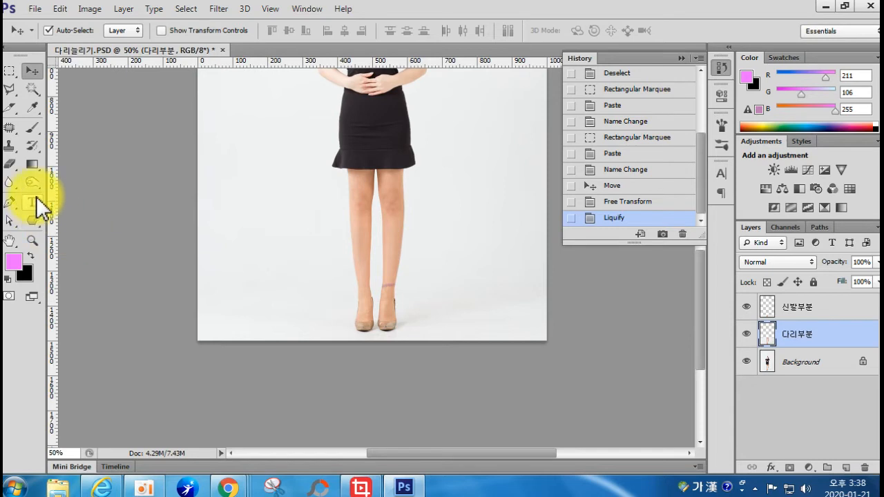
Step: Erase the seam around the ankles on the 신발부분 layer with a size 13 eraser so it blends into the legs
{"action": "left_click", "coordinate": [794, 308]}
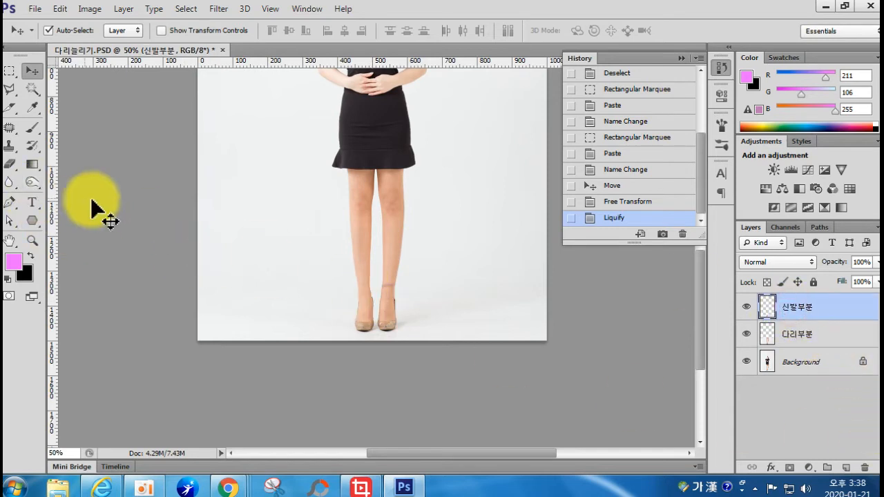
{"action": "left_click", "coordinate": [10, 163]}
{"action": "mouse_move", "coordinate": [358, 298]}
{"action": "left_mouse_down"}
{"action": "mouse_move", "coordinate": [394, 297]}
{"action": "mouse_move", "coordinate": [369, 300]}
{"action": "mouse_move", "coordinate": [384, 284]}
{"action": "left_mouse_up"}
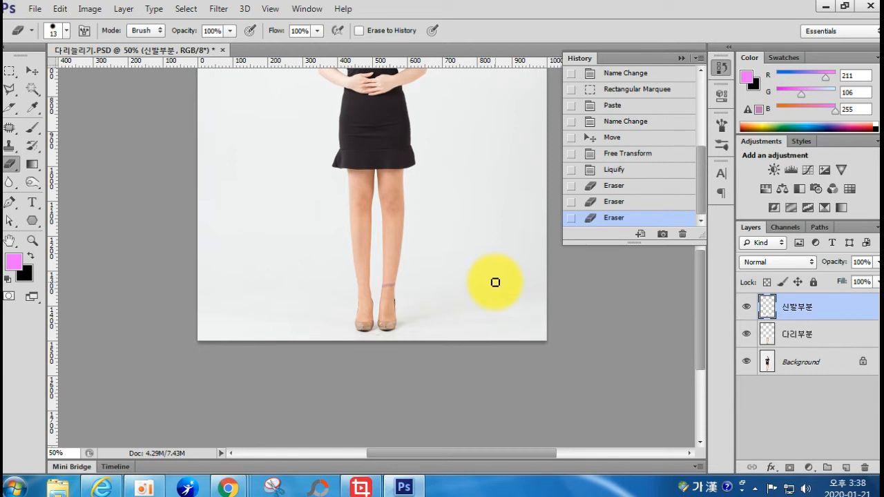
{"action": "scroll", "coordinate": [460, 231], "scroll_direction": "up", "scroll_amount": 5}
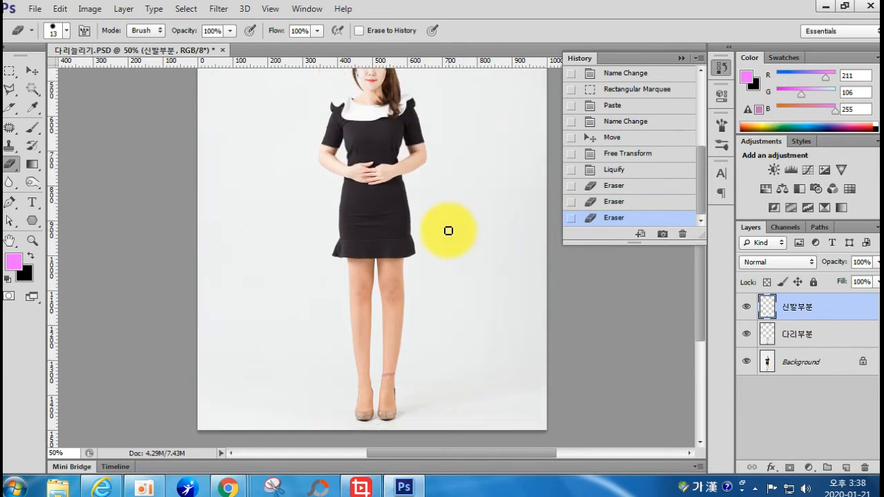
{"action": "scroll", "coordinate": [237, 213], "scroll_direction": "up", "scroll_amount": 1}
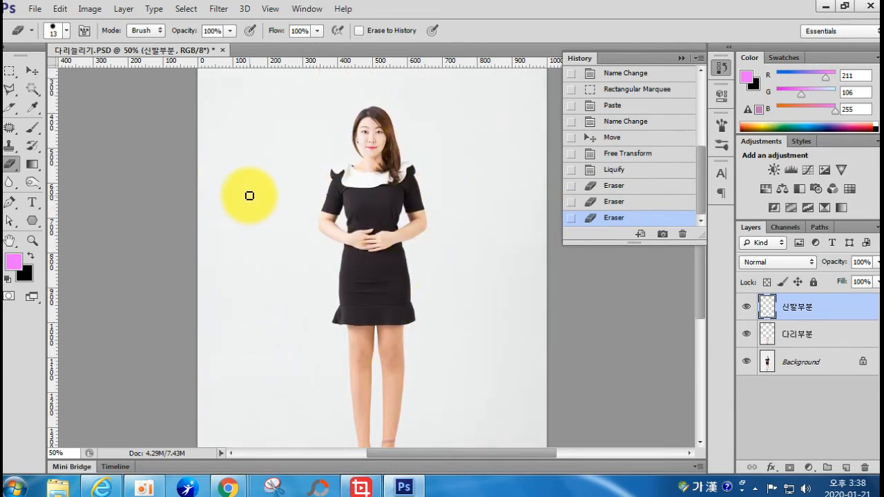
Step: Retouch two wrinkle spots on the Background layer's black skirt with the Spot Healing Brush at size 19 in Content-Aware mode
{"action": "left_click", "coordinate": [776, 364]}
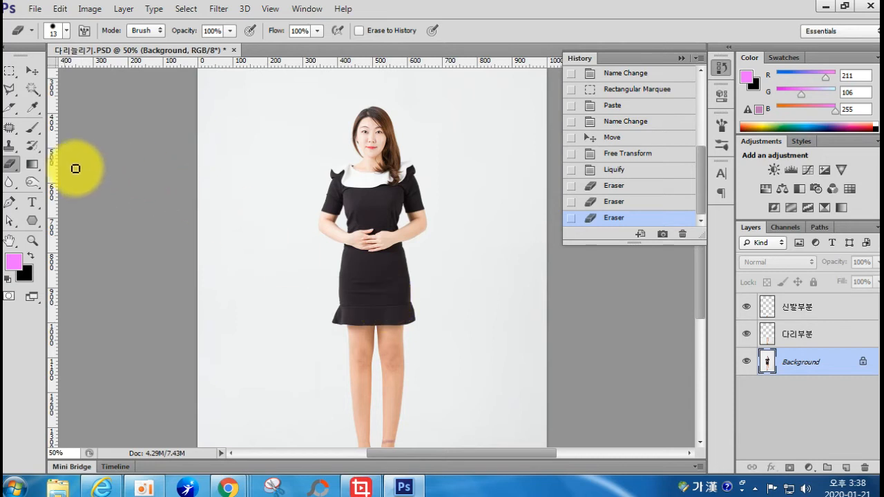
{"action": "left_click", "coordinate": [11, 129]}
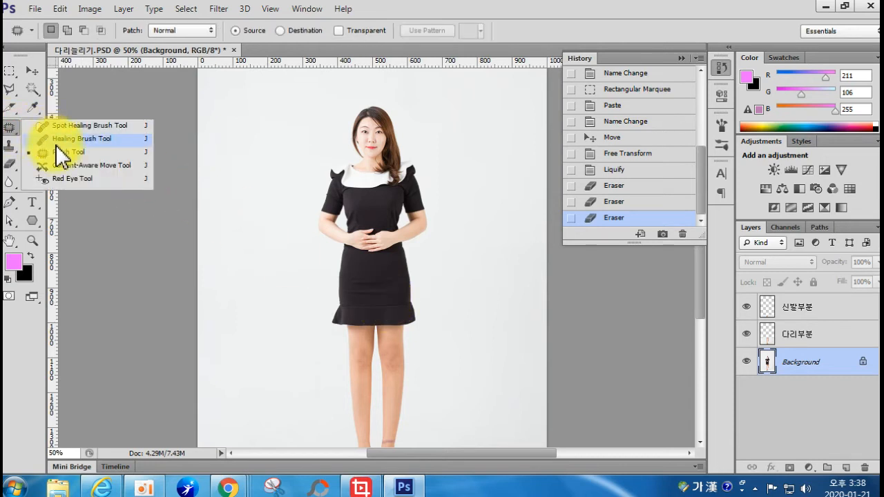
{"action": "left_click", "coordinate": [64, 127]}
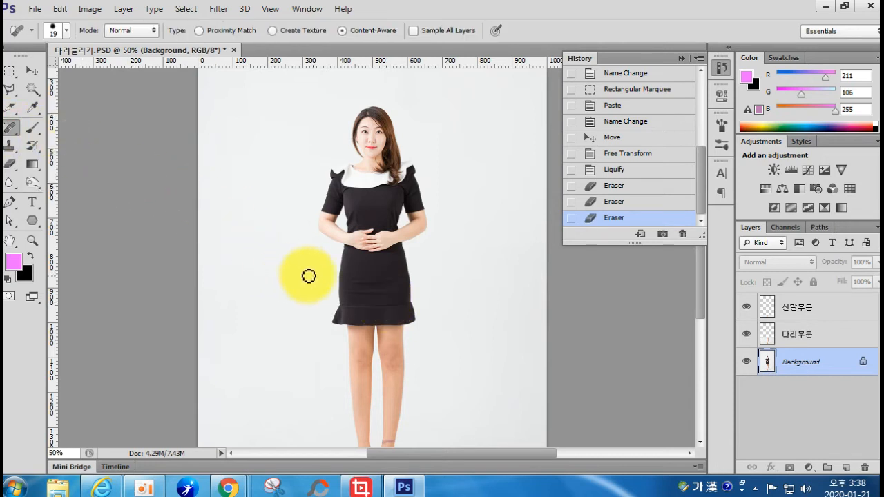
{"action": "left_click", "coordinate": [356, 283]}
{"action": "left_click", "coordinate": [384, 295]}
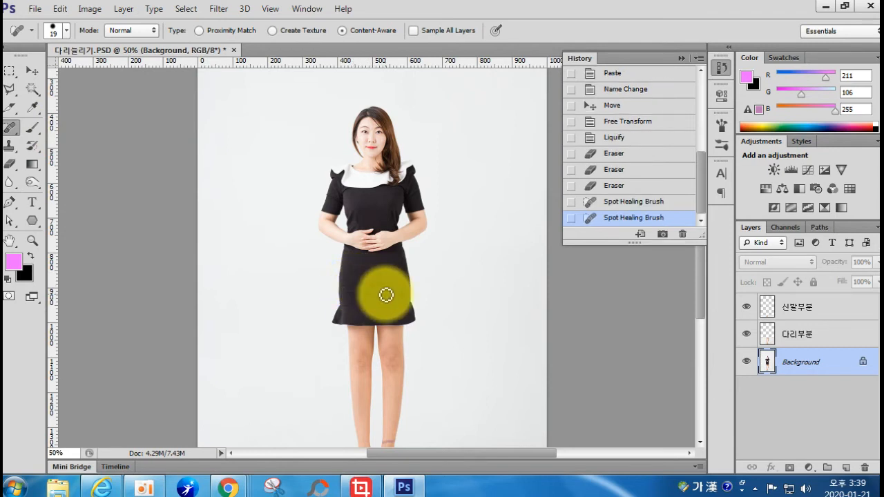
Step: Smooth the remaining creases across the lower skirt with the Patch tool in Source mode, clearing the selection after each patch
{"action": "left_click", "coordinate": [12, 125]}
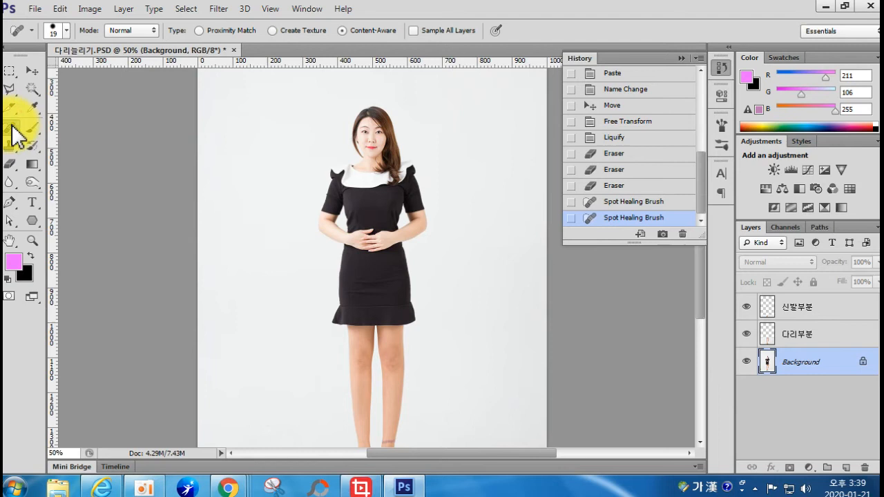
{"action": "left_click", "coordinate": [48, 155]}
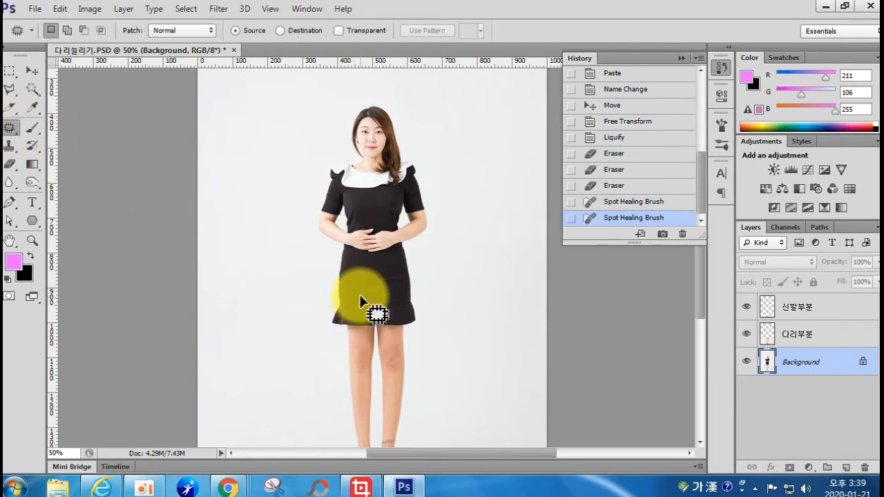
{"action": "mouse_move", "coordinate": [346, 293]}
{"action": "left_mouse_down"}
{"action": "mouse_move", "coordinate": [387, 297]}
{"action": "mouse_move", "coordinate": [360, 299]}
{"action": "mouse_move", "coordinate": [375, 281]}
{"action": "left_mouse_up"}
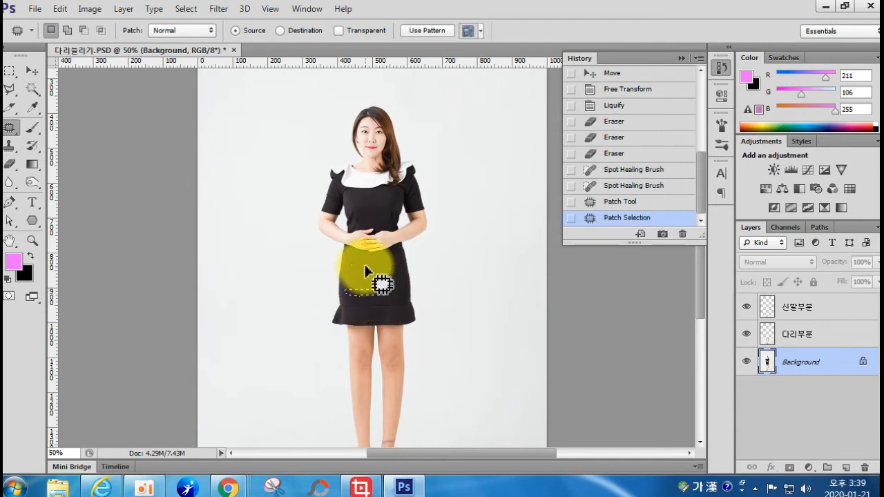
{"action": "key", "text": "ctrl+d"}
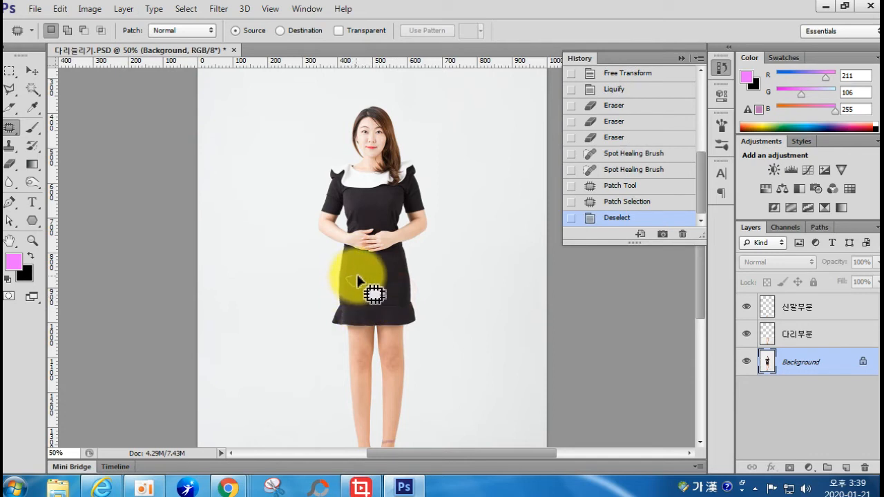
{"action": "mouse_move", "coordinate": [364, 292]}
{"action": "left_mouse_down"}
{"action": "mouse_move", "coordinate": [385, 293]}
{"action": "mouse_move", "coordinate": [366, 279]}
{"action": "mouse_move", "coordinate": [399, 276]}
{"action": "mouse_move", "coordinate": [376, 300]}
{"action": "left_mouse_up"}
{"action": "key", "text": "ctrl+d"}
{"action": "key", "text": "ctrl+d"}
{"action": "mouse_move", "coordinate": [398, 271]}
{"action": "left_mouse_down"}
{"action": "mouse_move", "coordinate": [409, 282]}
{"action": "mouse_move", "coordinate": [382, 296]}
{"action": "left_mouse_up"}
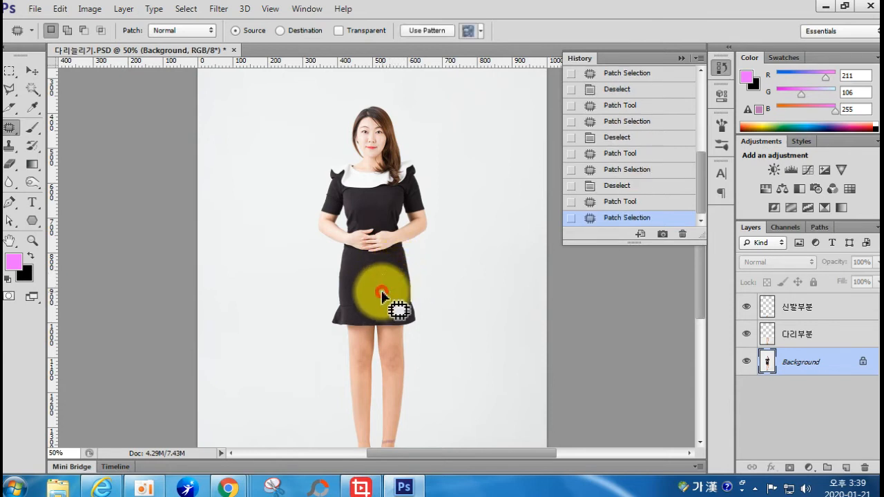
{"action": "key", "text": "ctrl+d"}
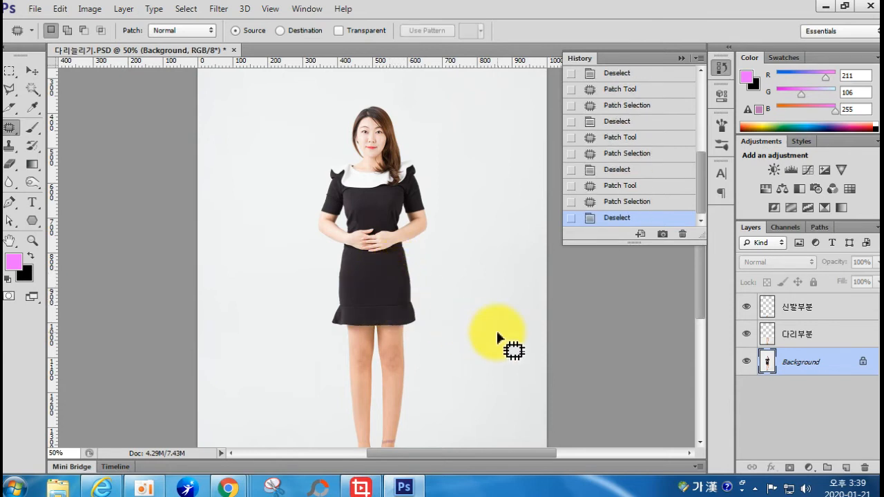
{"action": "mouse_move", "coordinate": [375, 296]}
{"action": "left_mouse_down"}
{"action": "mouse_move", "coordinate": [387, 289]}
{"action": "mouse_move", "coordinate": [379, 285]}
{"action": "mouse_move", "coordinate": [405, 278]}
{"action": "left_mouse_up"}
{"action": "key", "text": "ctrl+d"}
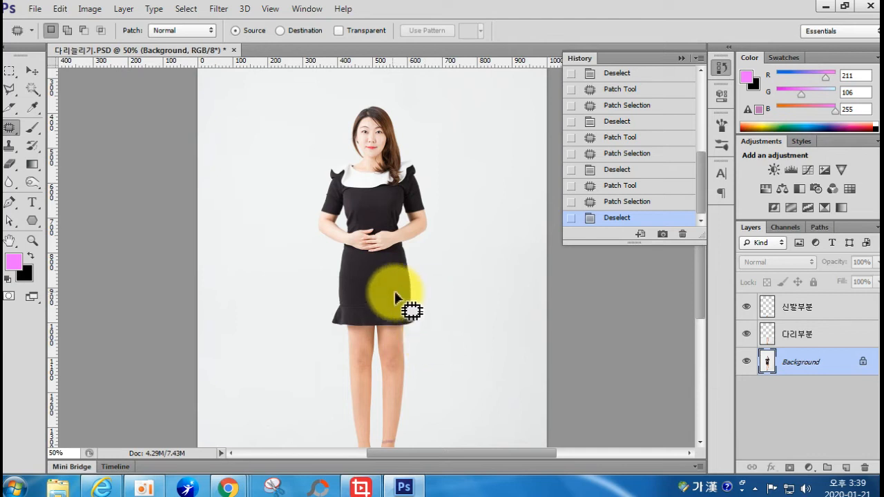
Step: Trim the waist edge beside the model's right arm by cloning the nearby light background with a size 20 Clone Stamp
{"action": "scroll", "coordinate": [339, 276], "scroll_direction": "up", "scroll_amount": 2}
{"action": "scroll", "coordinate": [339, 276], "scroll_direction": "up", "scroll_amount": 1}
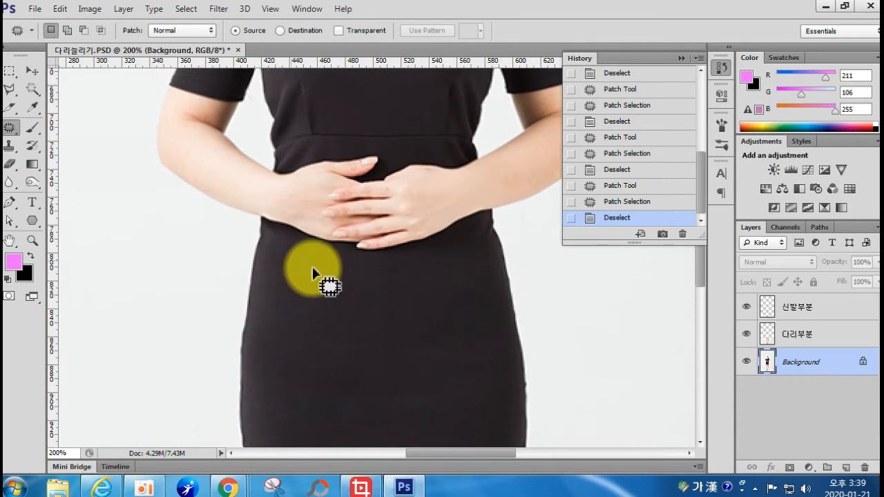
{"action": "left_click_drag", "start_coordinate": [300, 288], "coordinate": [371, 372]}
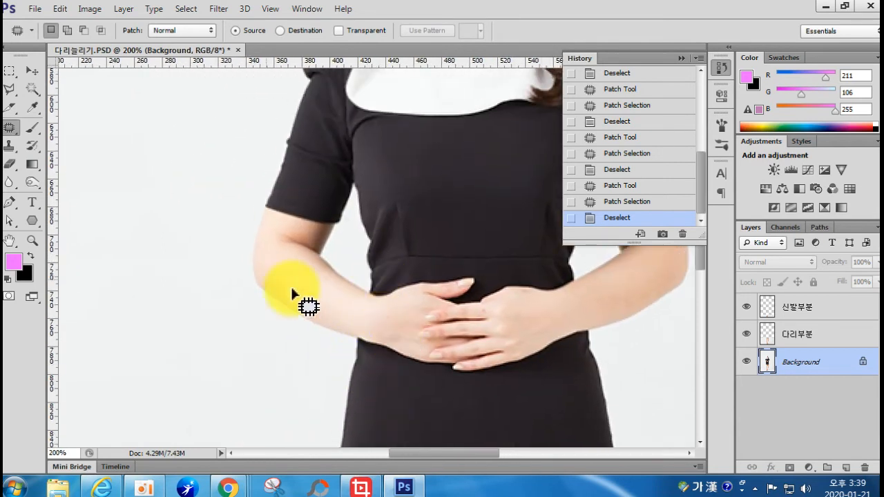
{"action": "left_click", "coordinate": [12, 152]}
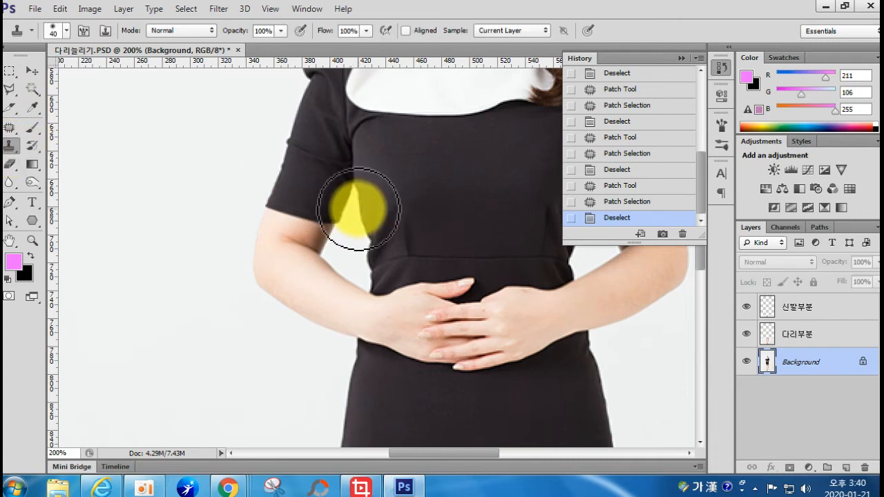
{"action": "key", "text": "bracketleft"}
{"action": "key", "text": "bracketleft"}
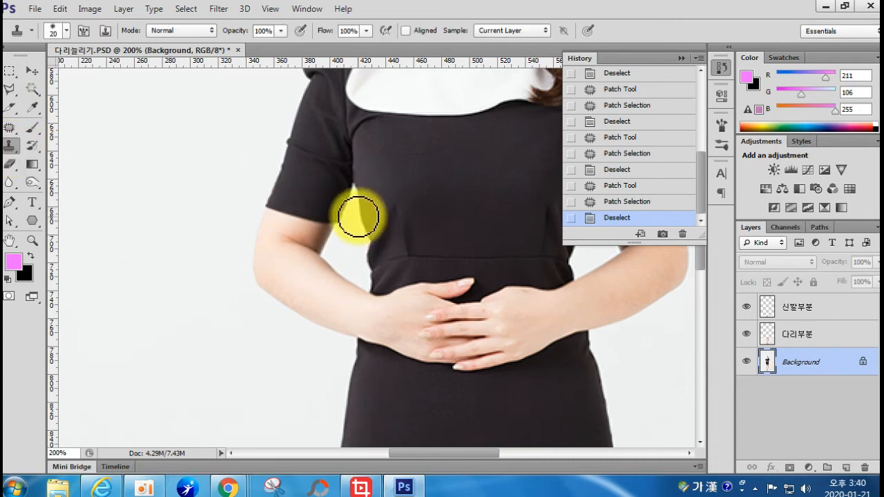
{"action": "left_click", "coordinate": [364, 214], "text": "alt"}
{"action": "left_click", "coordinate": [362, 224]}
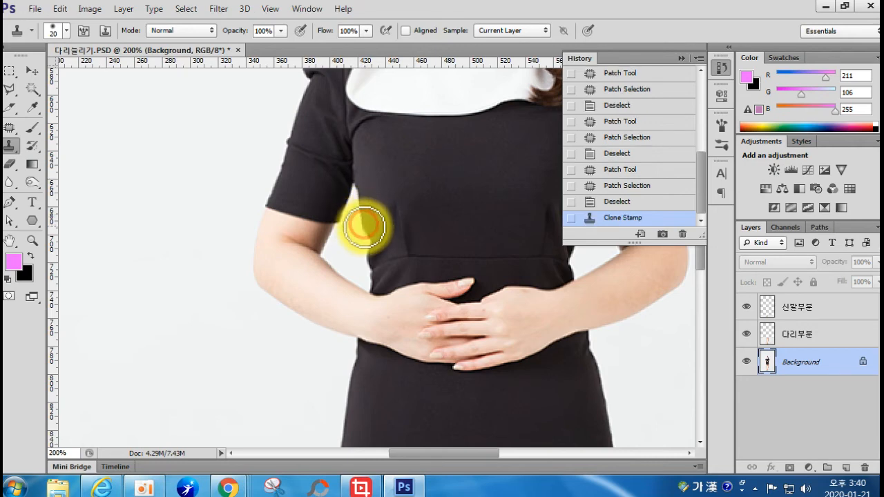
{"action": "left_click", "coordinate": [365, 233]}
{"action": "left_click", "coordinate": [366, 239]}
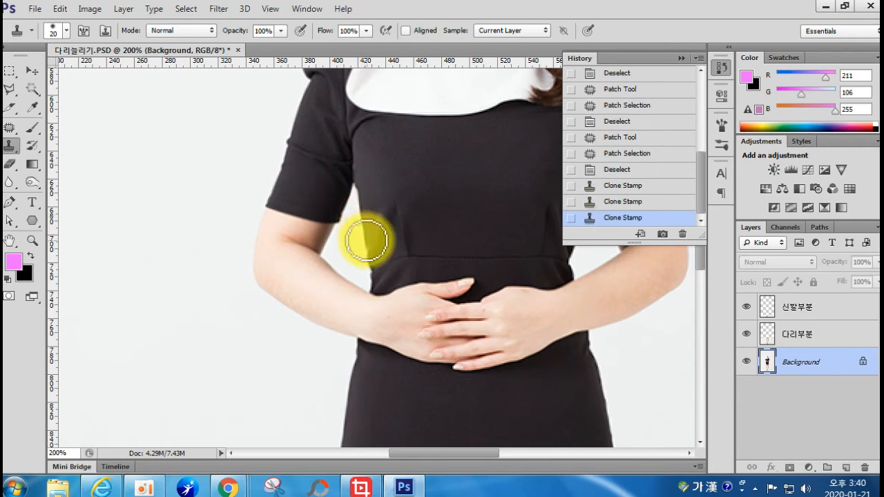
{"action": "left_click", "coordinate": [364, 245]}
{"action": "left_click", "coordinate": [365, 247]}
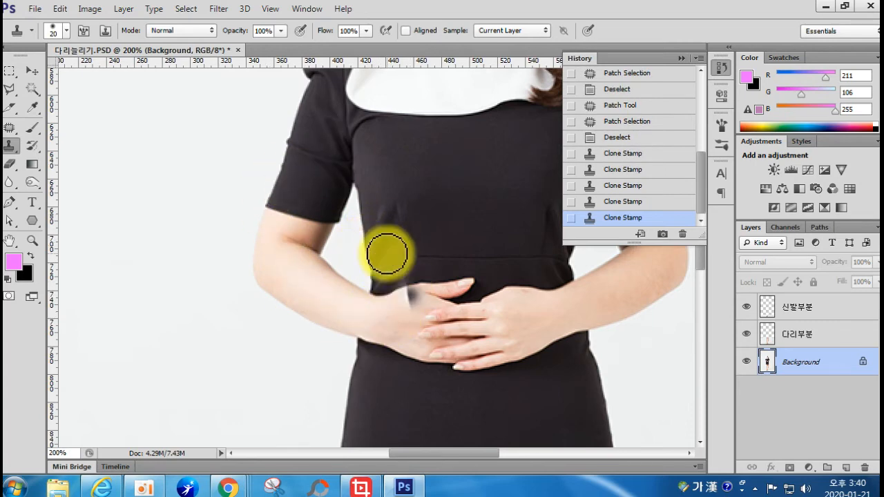
Step: Trim the waist edge beside the model's left arm by cloning the light background from the gap under that arm
{"action": "mouse_move", "coordinate": [506, 268]}
{"action": "left_mouse_down"}
{"action": "mouse_move", "coordinate": [430, 270]}
{"action": "mouse_move", "coordinate": [434, 276]}
{"action": "left_mouse_up"}
{"action": "left_click", "coordinate": [532, 225], "text": "alt"}
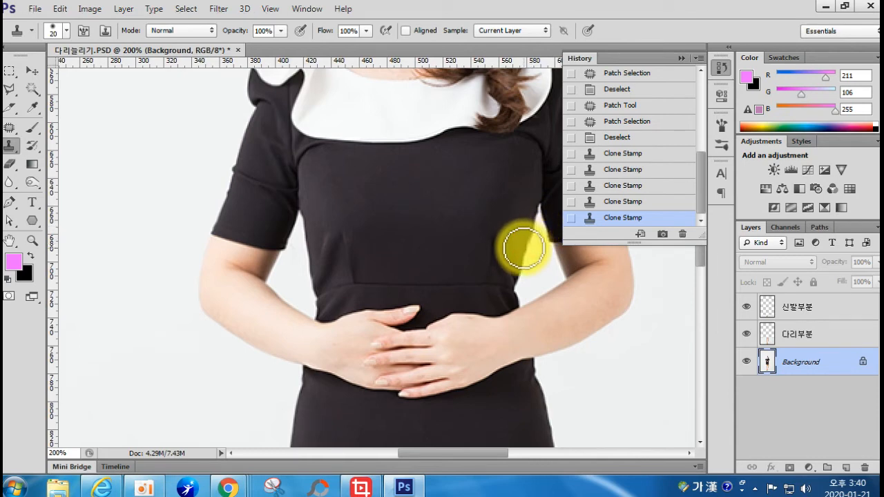
{"action": "left_click", "coordinate": [524, 249]}
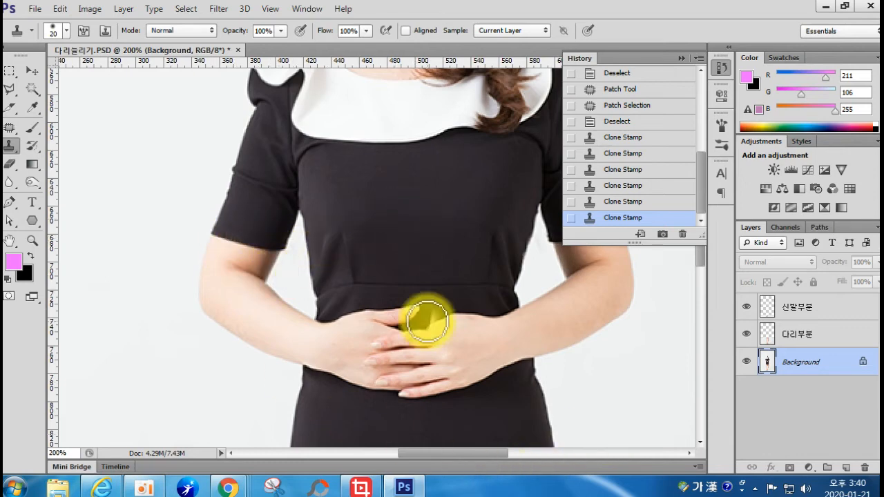
Step: Open Liquify on the Background layer and freeze the model's right arm and hand with a size 60 mask brush
{"action": "left_click", "coordinate": [218, 9]}
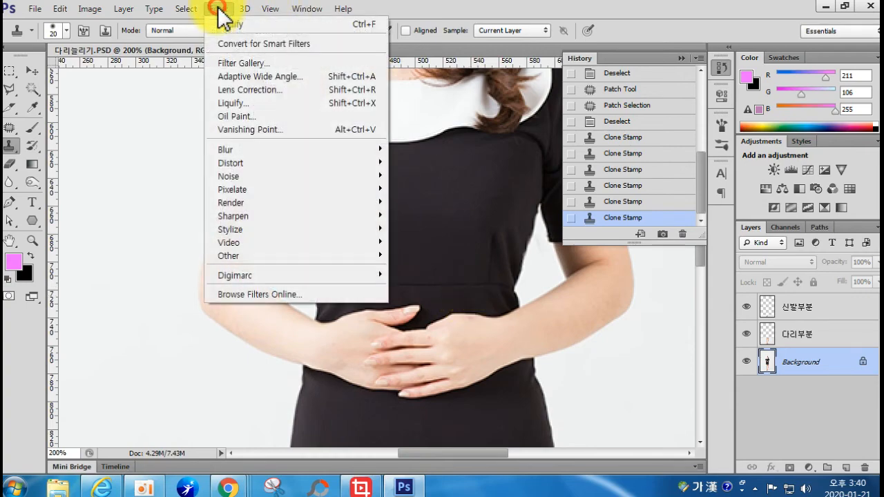
{"action": "left_click", "coordinate": [228, 104]}
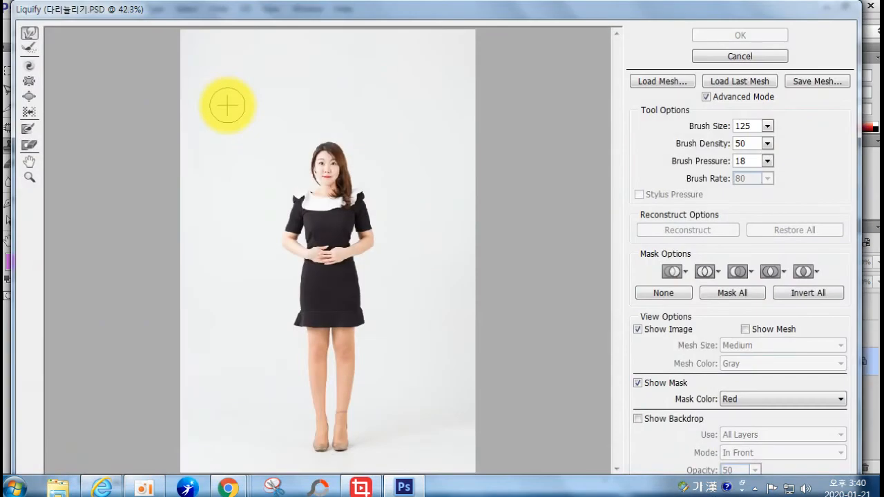
{"action": "left_click", "coordinate": [334, 144]}
{"action": "left_click", "coordinate": [335, 143]}
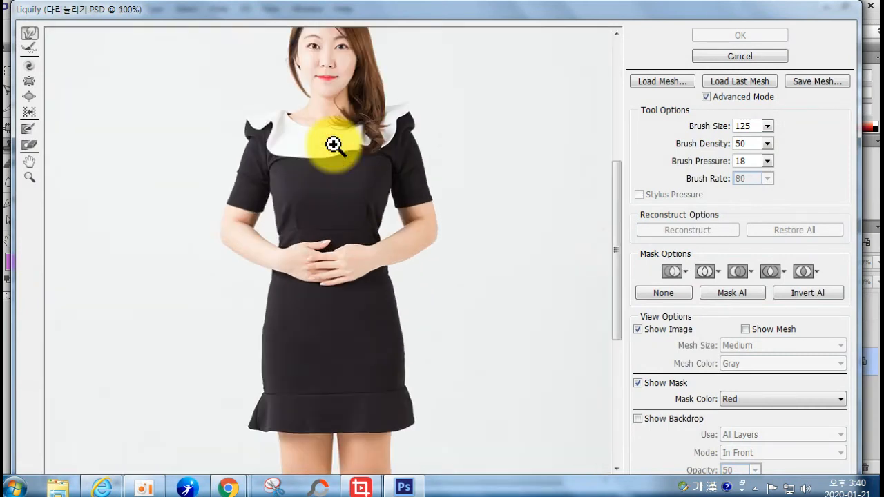
{"action": "left_click", "coordinate": [335, 143]}
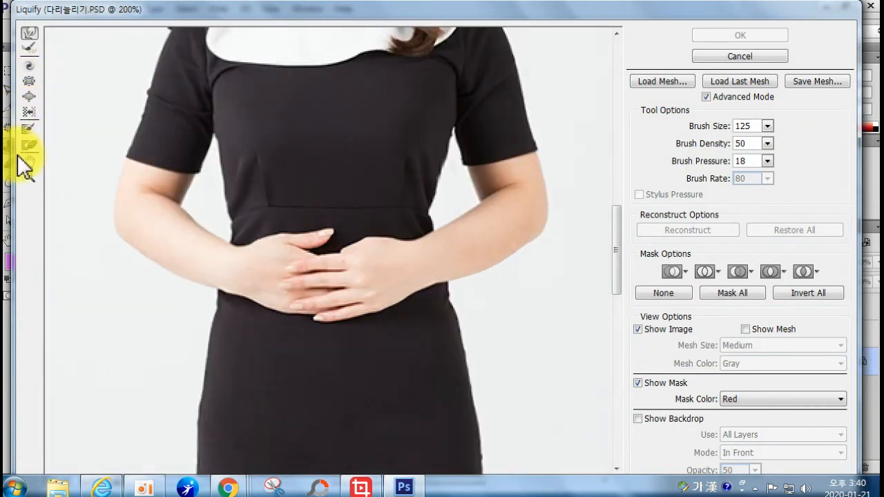
{"action": "left_click", "coordinate": [29, 129]}
{"action": "key", "text": "bracketleft"}
{"action": "key", "text": "bracketleft"}
{"action": "mouse_move", "coordinate": [182, 123]}
{"action": "left_mouse_down"}
{"action": "mouse_move", "coordinate": [173, 138]}
{"action": "mouse_move", "coordinate": [181, 115]}
{"action": "mouse_move", "coordinate": [192, 134]}
{"action": "mouse_move", "coordinate": [144, 205]}
{"action": "mouse_move", "coordinate": [200, 273]}
{"action": "mouse_move", "coordinate": [164, 231]}
{"action": "mouse_move", "coordinate": [253, 278]}
{"action": "mouse_move", "coordinate": [299, 262]}
{"action": "left_mouse_up"}
Step: Reshape the waist contour beside the frozen right arm with the Forward Warp tool at size 60 and pressure 18
{"action": "left_click", "coordinate": [67, 8]}
{"action": "left_click", "coordinate": [28, 33]}
{"action": "mouse_move", "coordinate": [154, 158]}
{"action": "left_mouse_down"}
{"action": "mouse_move", "coordinate": [205, 189]}
{"action": "mouse_move", "coordinate": [205, 154]}
{"action": "mouse_move", "coordinate": [213, 209]}
{"action": "mouse_move", "coordinate": [211, 184]}
{"action": "mouse_move", "coordinate": [319, 228]}
{"action": "left_mouse_up"}
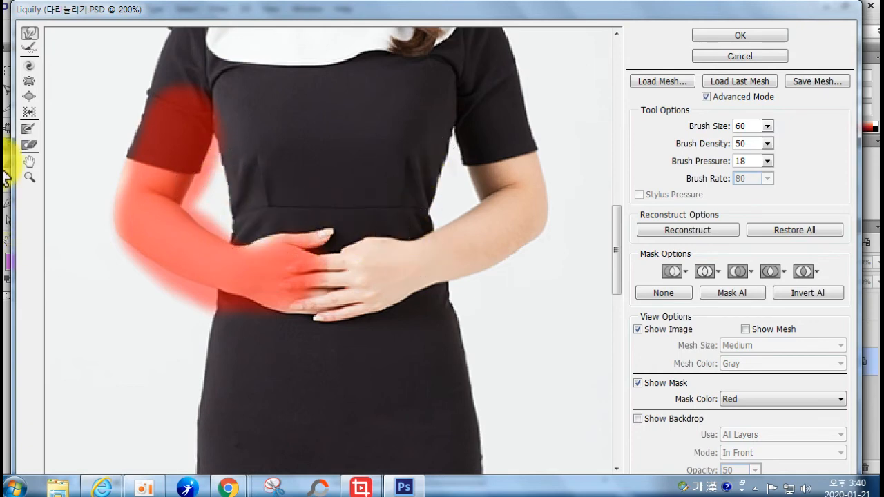
Step: Thaw the arm mask and freeze the inner side of the right arm, the adjoining dress edge and the hand instead
{"action": "left_click", "coordinate": [28, 146]}
{"action": "mouse_move", "coordinate": [304, 276]}
{"action": "left_mouse_down"}
{"action": "mouse_move", "coordinate": [247, 272]}
{"action": "mouse_move", "coordinate": [197, 138]}
{"action": "mouse_move", "coordinate": [129, 310]}
{"action": "mouse_move", "coordinate": [340, 282]}
{"action": "mouse_move", "coordinate": [201, 270]}
{"action": "mouse_move", "coordinate": [200, 73]}
{"action": "mouse_move", "coordinate": [49, 59]}
{"action": "left_mouse_up"}
{"action": "left_click", "coordinate": [29, 34]}
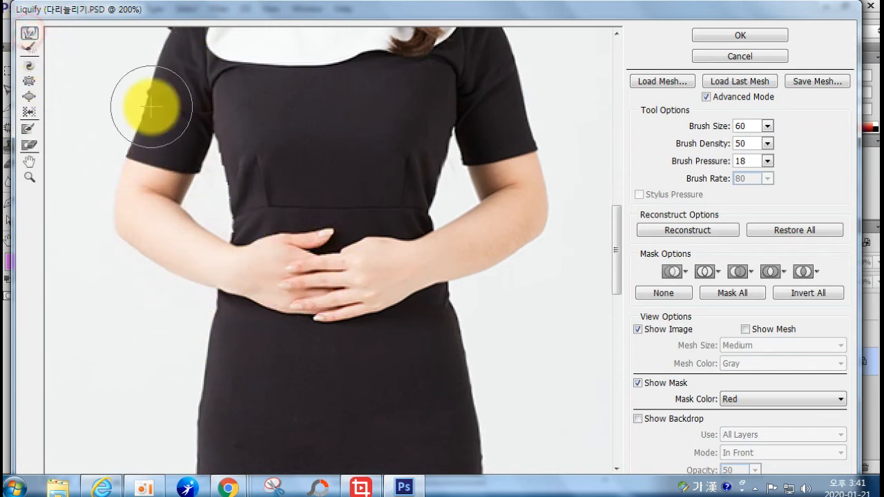
{"action": "left_click", "coordinate": [32, 129]}
{"action": "mouse_move", "coordinate": [227, 60]}
{"action": "left_mouse_down"}
{"action": "mouse_move", "coordinate": [169, 217]}
{"action": "mouse_move", "coordinate": [321, 275]}
{"action": "left_mouse_up"}
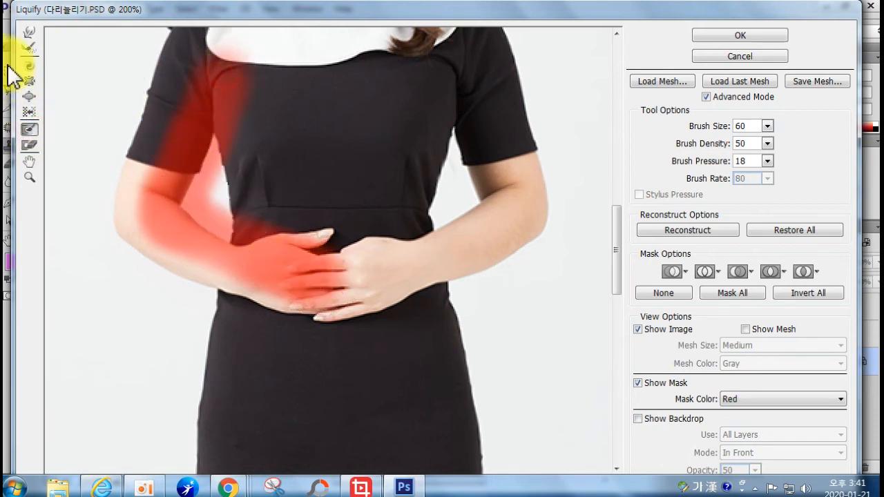
Step: Slim the outer contour of the right arm from sleeve to forearm with Forward Warp at size 60 and pressure 18
{"action": "left_click", "coordinate": [29, 33]}
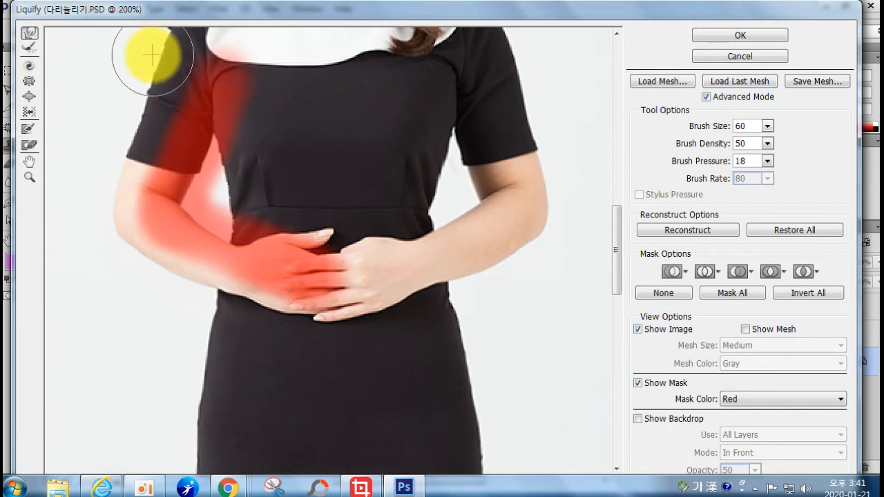
{"action": "mouse_move", "coordinate": [154, 50]}
{"action": "left_mouse_down"}
{"action": "mouse_move", "coordinate": [134, 75]}
{"action": "mouse_move", "coordinate": [124, 138]}
{"action": "mouse_move", "coordinate": [108, 169]}
{"action": "mouse_move", "coordinate": [123, 198]}
{"action": "left_mouse_up"}
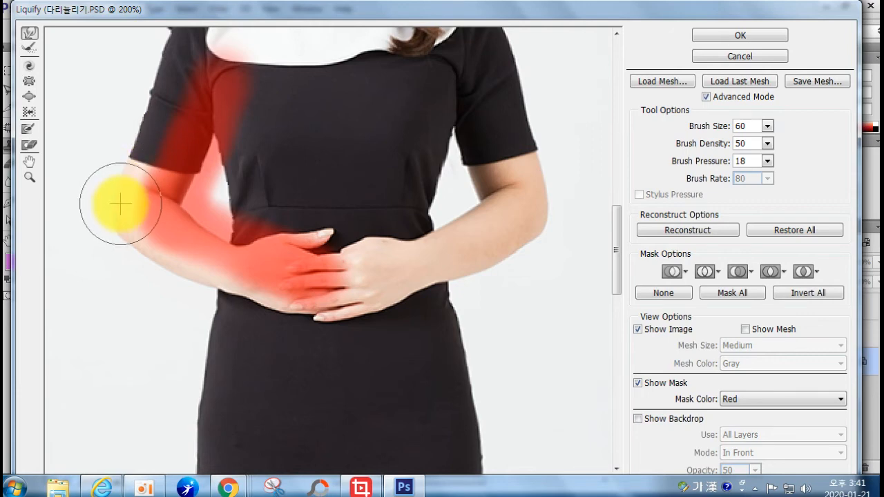
{"action": "mouse_move", "coordinate": [128, 232]}
{"action": "left_mouse_down"}
{"action": "mouse_move", "coordinate": [183, 288]}
{"action": "mouse_move", "coordinate": [202, 274]}
{"action": "mouse_move", "coordinate": [175, 260]}
{"action": "mouse_move", "coordinate": [170, 270]}
{"action": "mouse_move", "coordinate": [163, 250]}
{"action": "mouse_move", "coordinate": [158, 289]}
{"action": "left_mouse_up"}
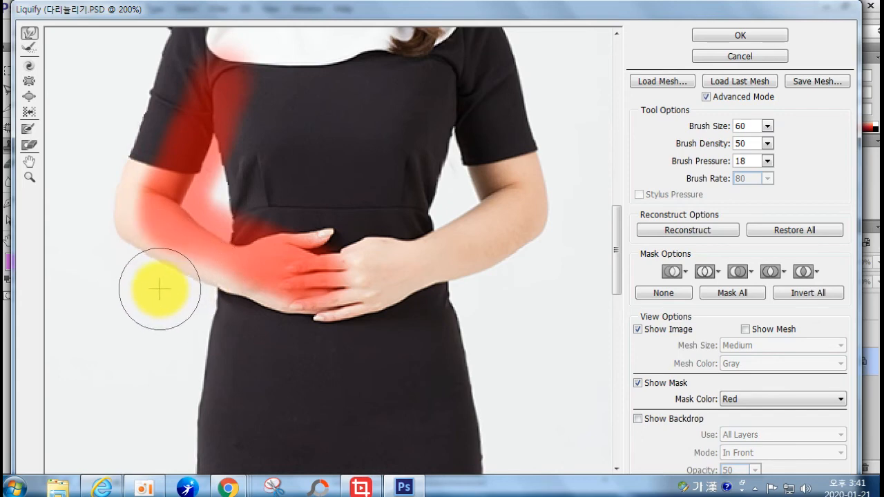
Step: Thaw the inner-arm mask, then freeze the outer side of the right arm, the hand and the adjacent torso side
{"action": "left_click", "coordinate": [32, 144]}
{"action": "mouse_move", "coordinate": [118, 187]}
{"action": "left_mouse_down"}
{"action": "mouse_move", "coordinate": [267, 251]}
{"action": "mouse_move", "coordinate": [241, 138]}
{"action": "mouse_move", "coordinate": [238, 198]}
{"action": "mouse_move", "coordinate": [325, 154]}
{"action": "mouse_move", "coordinate": [256, 223]}
{"action": "mouse_move", "coordinate": [392, 302]}
{"action": "mouse_move", "coordinate": [276, 246]}
{"action": "left_mouse_up"}
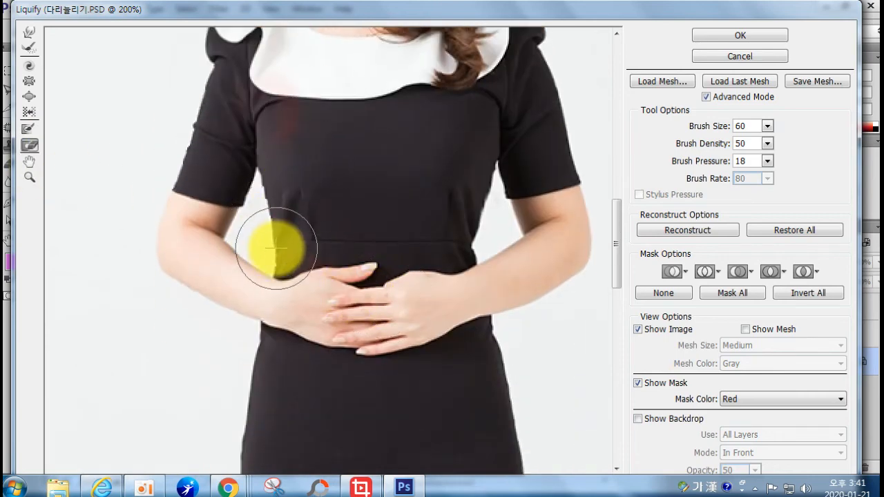
{"action": "left_click", "coordinate": [28, 130]}
{"action": "mouse_move", "coordinate": [206, 52]}
{"action": "left_mouse_down"}
{"action": "mouse_move", "coordinate": [154, 243]}
{"action": "mouse_move", "coordinate": [207, 295]}
{"action": "mouse_move", "coordinate": [316, 336]}
{"action": "mouse_move", "coordinate": [325, 353]}
{"action": "left_mouse_up"}
{"action": "mouse_move", "coordinate": [288, 119]}
{"action": "left_mouse_down"}
{"action": "mouse_move", "coordinate": [297, 192]}
{"action": "mouse_move", "coordinate": [292, 228]}
{"action": "mouse_move", "coordinate": [292, 168]}
{"action": "mouse_move", "coordinate": [290, 228]}
{"action": "mouse_move", "coordinate": [312, 293]}
{"action": "left_mouse_up"}
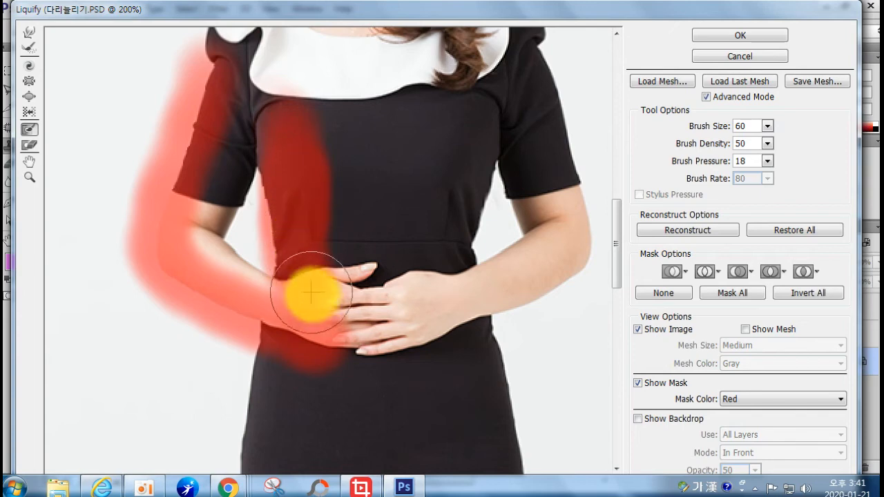
Step: Warp the unfrozen inner contour of the right arm between sleeve and wrist with the Forward Warp tool
{"action": "left_click", "coordinate": [28, 32]}
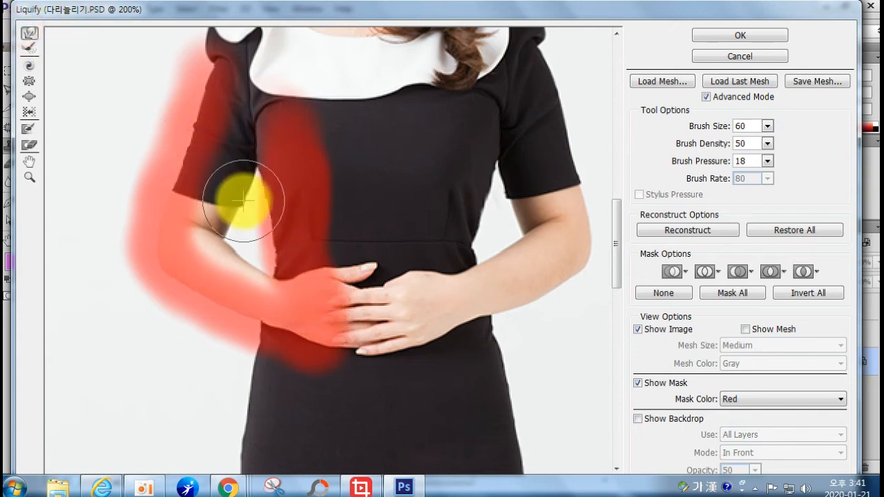
{"action": "mouse_move", "coordinate": [246, 187]}
{"action": "left_mouse_down"}
{"action": "mouse_move", "coordinate": [241, 163]}
{"action": "mouse_move", "coordinate": [227, 221]}
{"action": "mouse_move", "coordinate": [216, 221]}
{"action": "mouse_move", "coordinate": [232, 186]}
{"action": "mouse_move", "coordinate": [225, 191]}
{"action": "mouse_move", "coordinate": [248, 282]}
{"action": "mouse_move", "coordinate": [233, 250]}
{"action": "mouse_move", "coordinate": [215, 253]}
{"action": "mouse_move", "coordinate": [234, 264]}
{"action": "mouse_move", "coordinate": [247, 257]}
{"action": "mouse_move", "coordinate": [254, 287]}
{"action": "mouse_move", "coordinate": [277, 286]}
{"action": "left_mouse_up"}
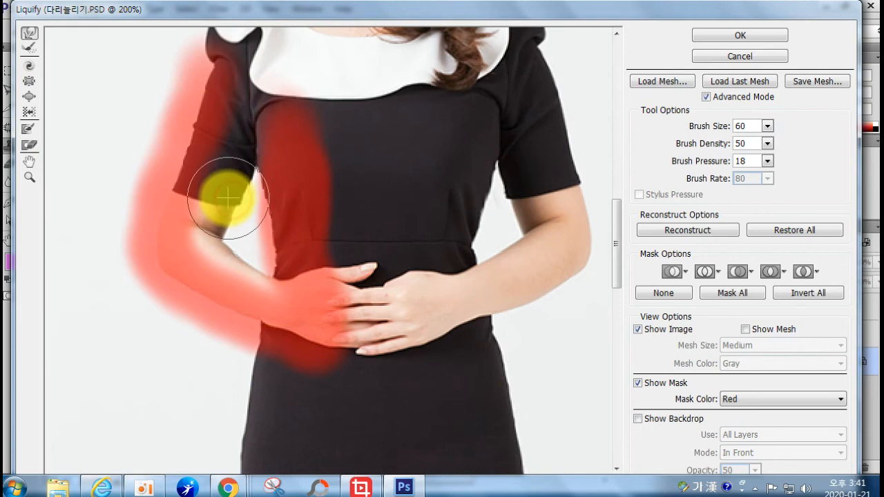
{"action": "mouse_move", "coordinate": [215, 209]}
{"action": "left_mouse_down"}
{"action": "mouse_move", "coordinate": [205, 233]}
{"action": "mouse_move", "coordinate": [242, 182]}
{"action": "left_mouse_up"}
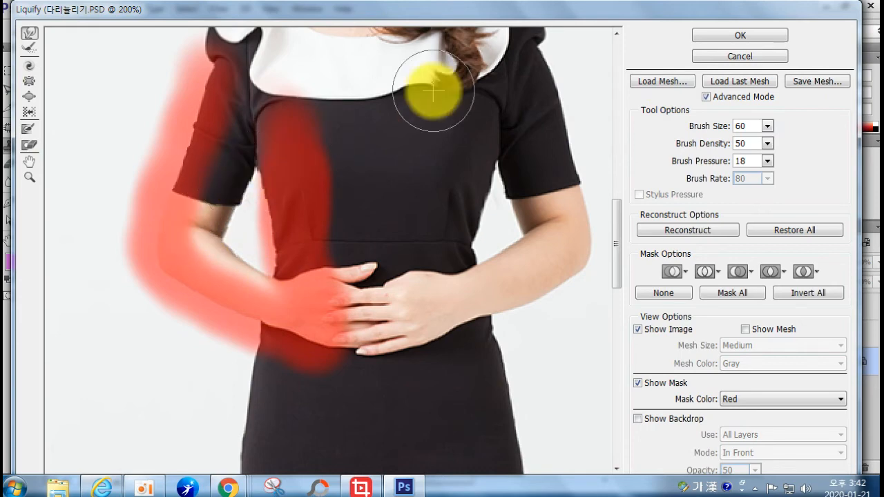
Step: Apply the Liquify arm edits and compare the photo before and after them using the history states
{"action": "left_click", "coordinate": [731, 35]}
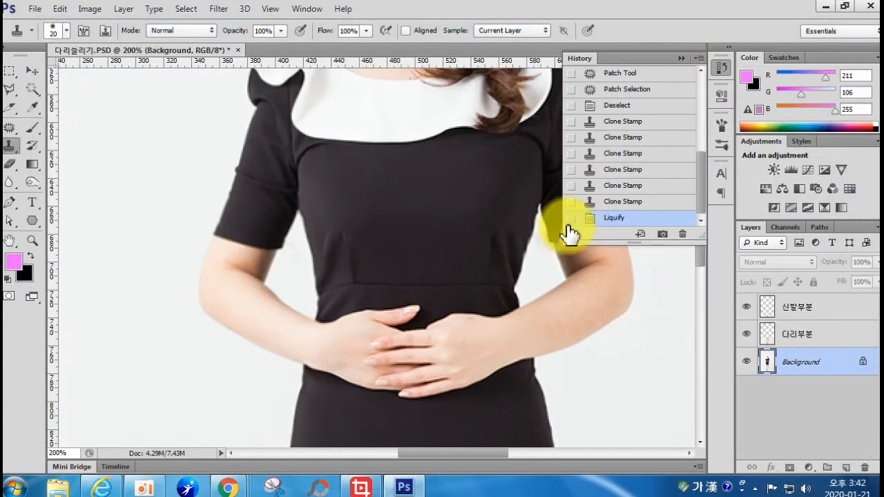
{"action": "scroll", "coordinate": [628, 138], "scroll_direction": "up", "scroll_amount": 1}
{"action": "scroll", "coordinate": [626, 142], "scroll_direction": "down", "scroll_amount": 1}
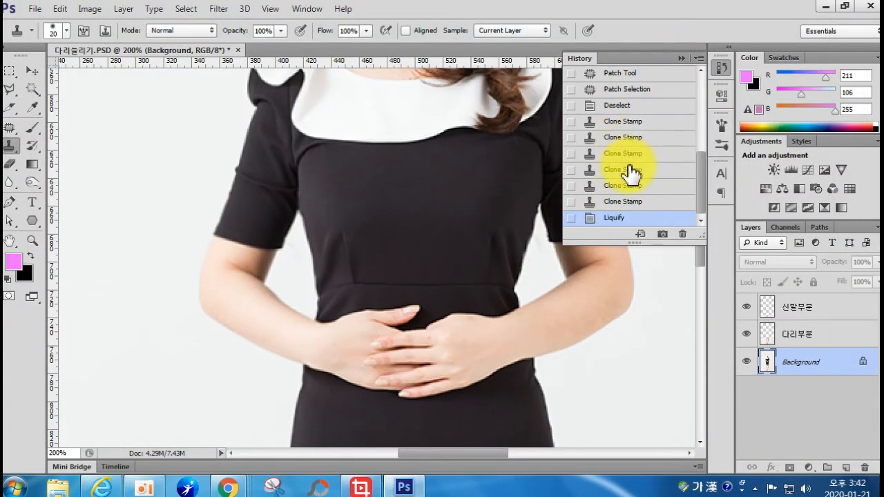
{"action": "left_click", "coordinate": [612, 204]}
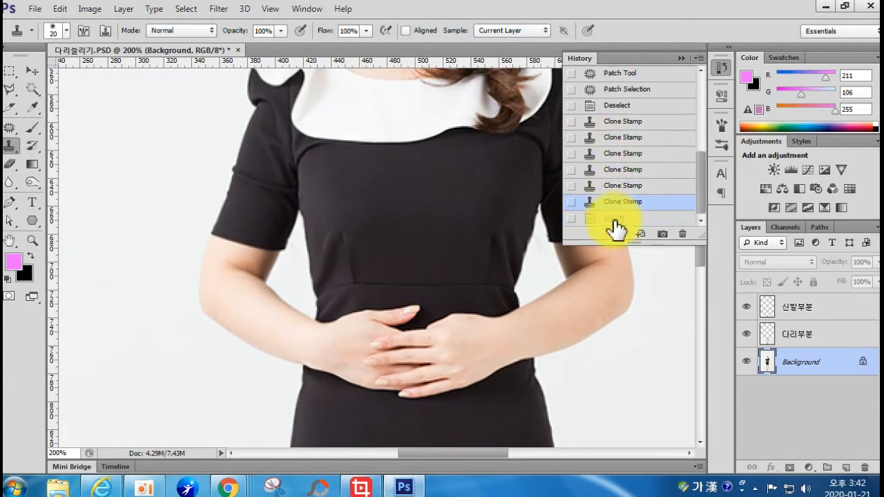
{"action": "left_click", "coordinate": [614, 219]}
{"action": "left_click", "coordinate": [614, 203]}
{"action": "left_click", "coordinate": [614, 220]}
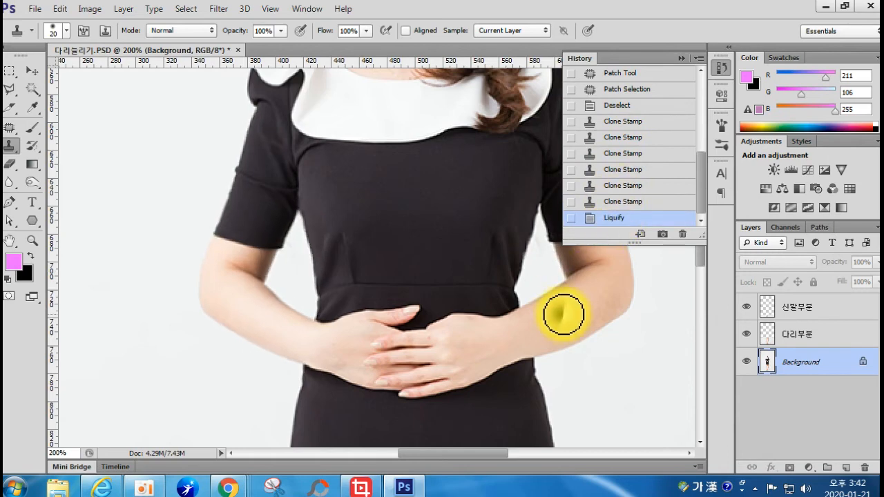
Step: Reopen Liquify on the Background layer and pucker the sleeve of the arm below the long hair with an enlarged brush
{"action": "left_click", "coordinate": [222, 9]}
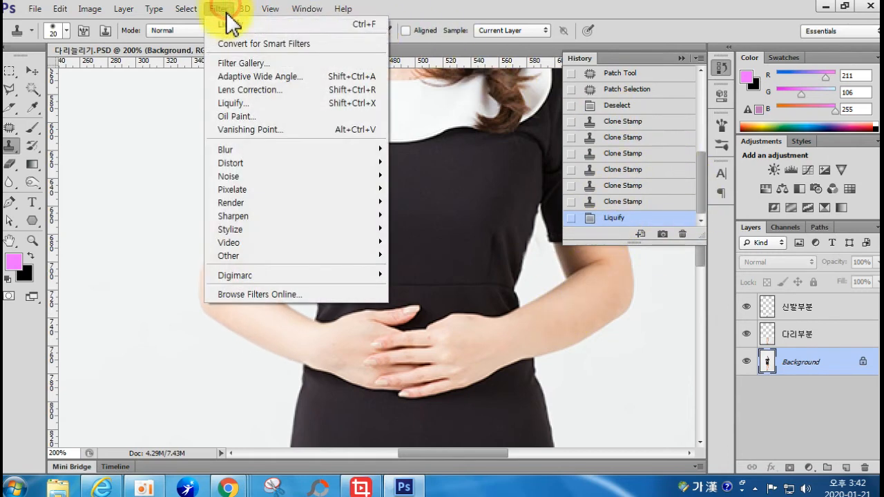
{"action": "left_click", "coordinate": [252, 107]}
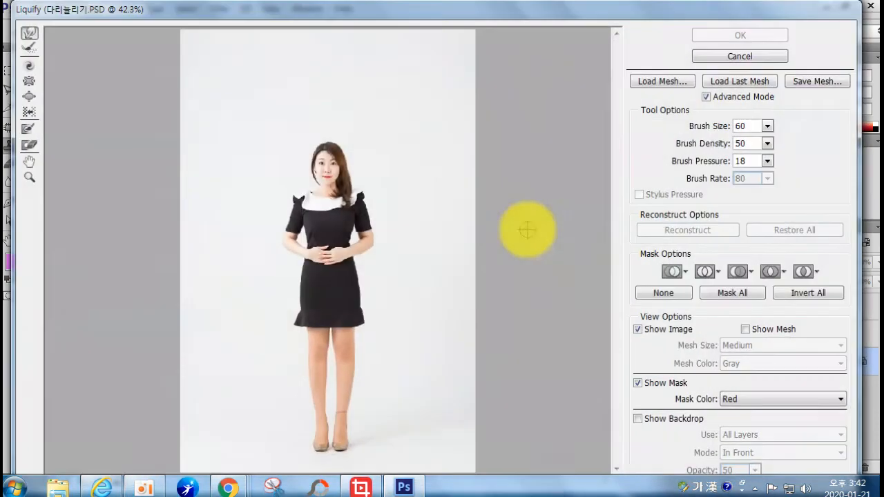
{"action": "left_click", "coordinate": [202, 247], "text": "ctrl"}
{"action": "left_click", "coordinate": [202, 247], "text": "ctrl"}
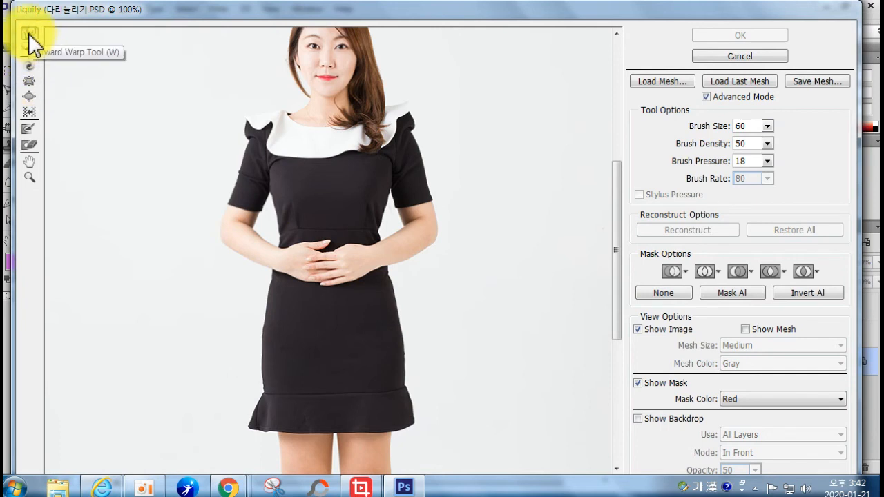
{"action": "left_click", "coordinate": [29, 82]}
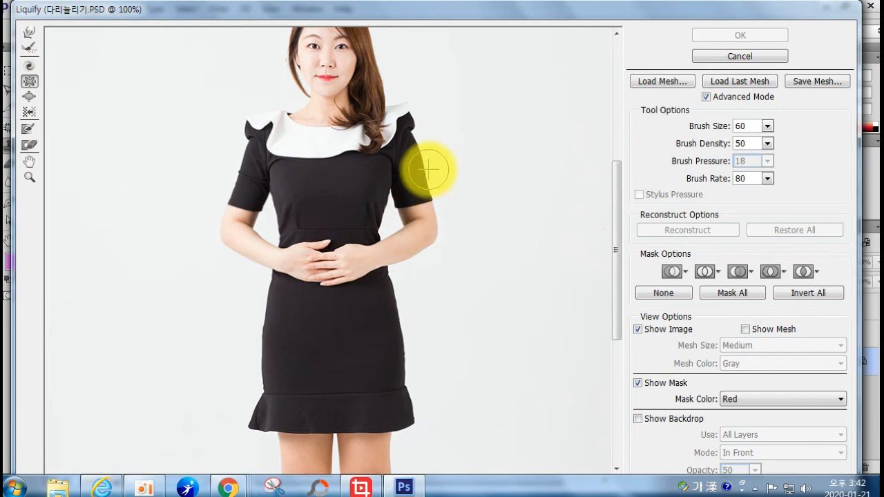
{"action": "key", "text": "bracketright"}
{"action": "key", "text": "bracketright"}
{"action": "key", "text": "bracketright"}
{"action": "key", "text": "bracketright"}
{"action": "key", "text": "bracketright"}
{"action": "mouse_move", "coordinate": [409, 174]}
{"action": "left_mouse_down"}
{"action": "mouse_move", "coordinate": [420, 221]}
{"action": "mouse_move", "coordinate": [410, 241]}
{"action": "mouse_move", "coordinate": [381, 256]}
{"action": "mouse_move", "coordinate": [389, 246]}
{"action": "mouse_move", "coordinate": [373, 220]}
{"action": "mouse_move", "coordinate": [376, 197]}
{"action": "mouse_move", "coordinate": [386, 239]}
{"action": "mouse_move", "coordinate": [388, 179]}
{"action": "mouse_move", "coordinate": [420, 223]}
{"action": "mouse_move", "coordinate": [395, 158]}
{"action": "mouse_move", "coordinate": [404, 177]}
{"action": "left_mouse_up"}
Step: Pucker the dress torso beside the same arm above the waist with the brush size at 70
{"action": "key", "text": "bracketleft"}
{"action": "key", "text": "bracketleft"}
{"action": "key", "text": "bracketleft"}
{"action": "key", "text": "bracketleft"}
{"action": "key", "text": "bracketleft"}
{"action": "key", "text": "bracketleft"}
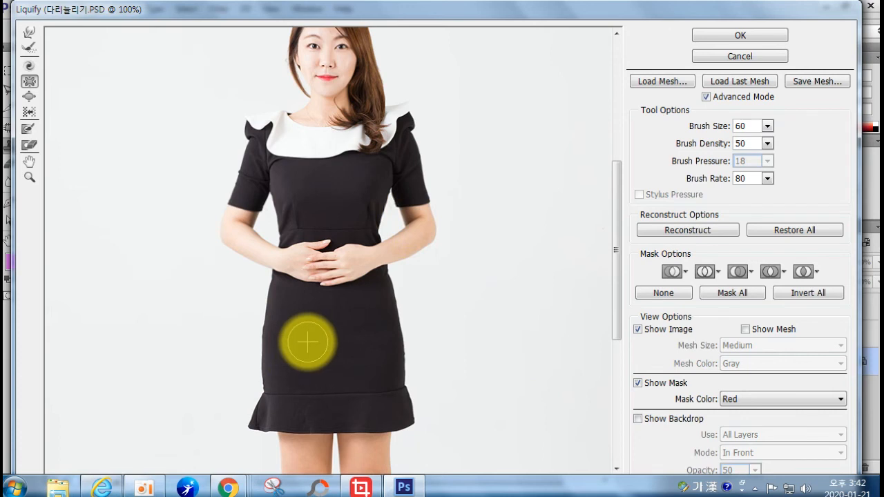
{"action": "key", "text": "bracketright"}
{"action": "key", "text": "bracketright"}
{"action": "key", "text": "bracketright"}
{"action": "key", "text": "bracketright"}
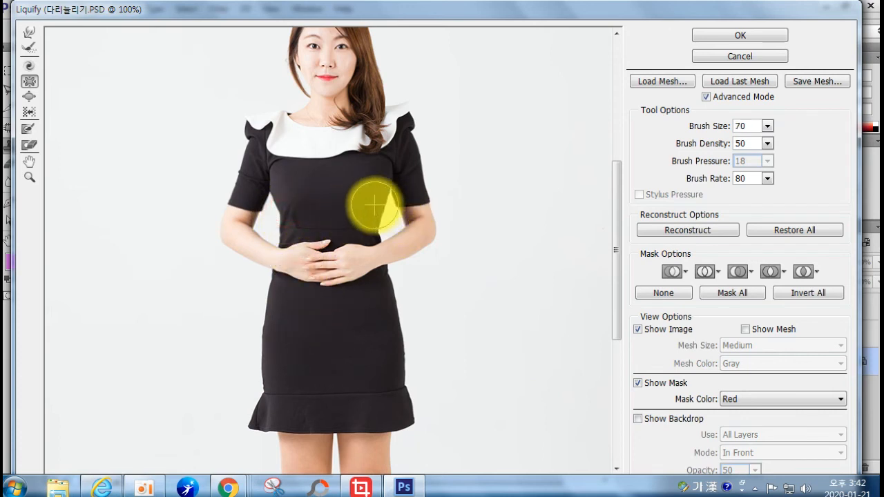
{"action": "left_click_drag", "start_coordinate": [373, 204], "coordinate": [364, 198]}
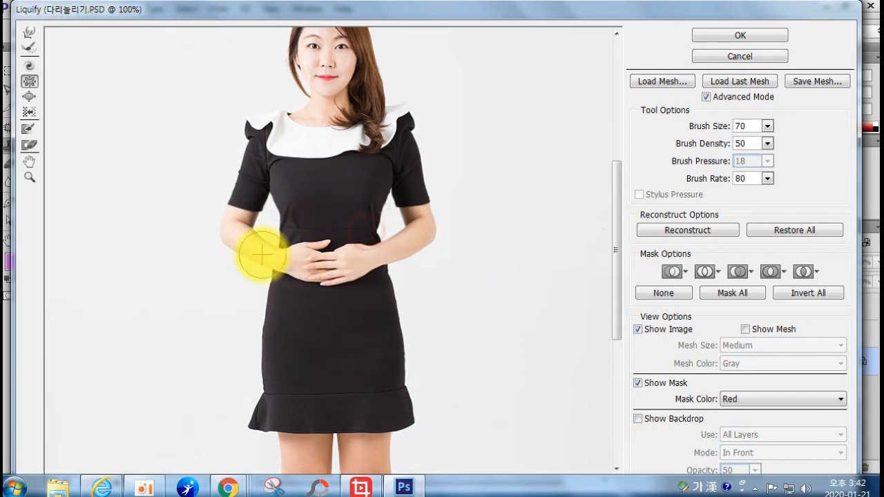
Step: Nudge both sides of the dress torso near the armpits with Forward Warp at size 70 and apply the Liquify edit
{"action": "left_click", "coordinate": [29, 32]}
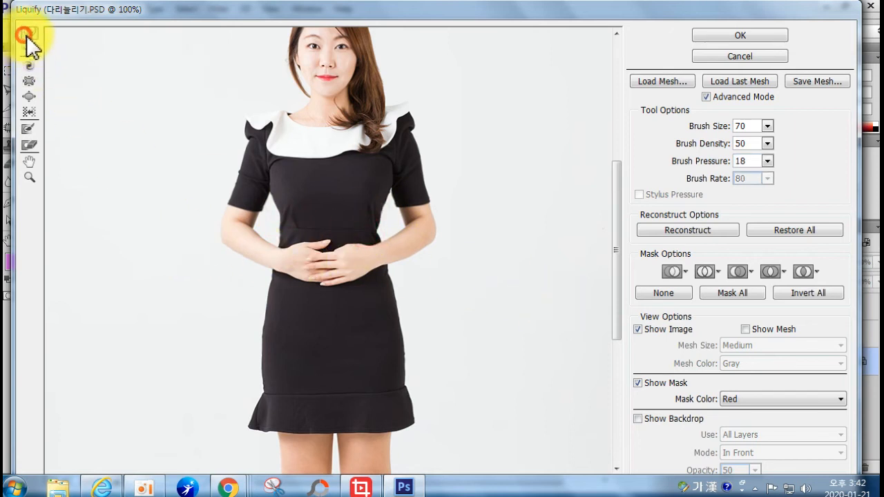
{"action": "left_click", "coordinate": [268, 181]}
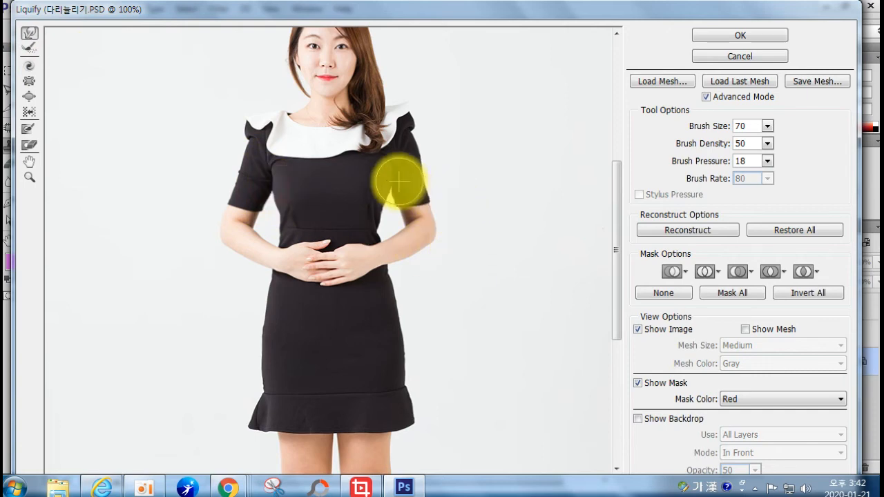
{"action": "left_click_drag", "start_coordinate": [394, 179], "coordinate": [381, 177]}
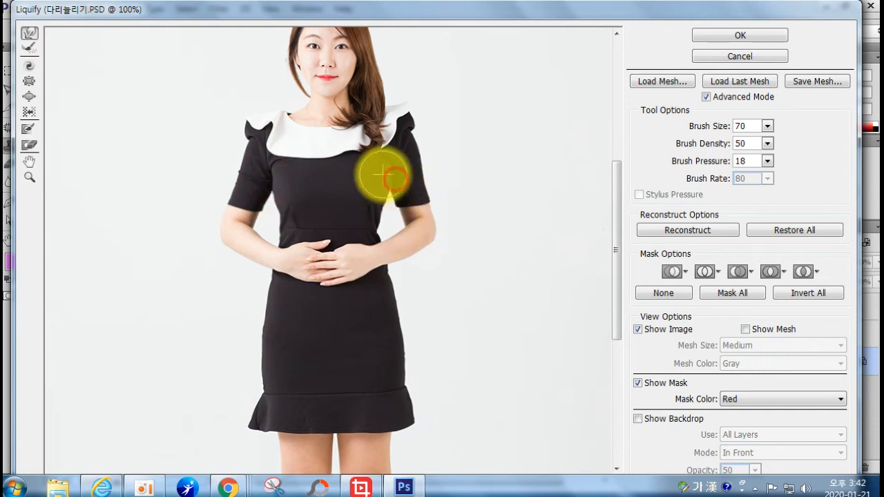
{"action": "left_click", "coordinate": [702, 33]}
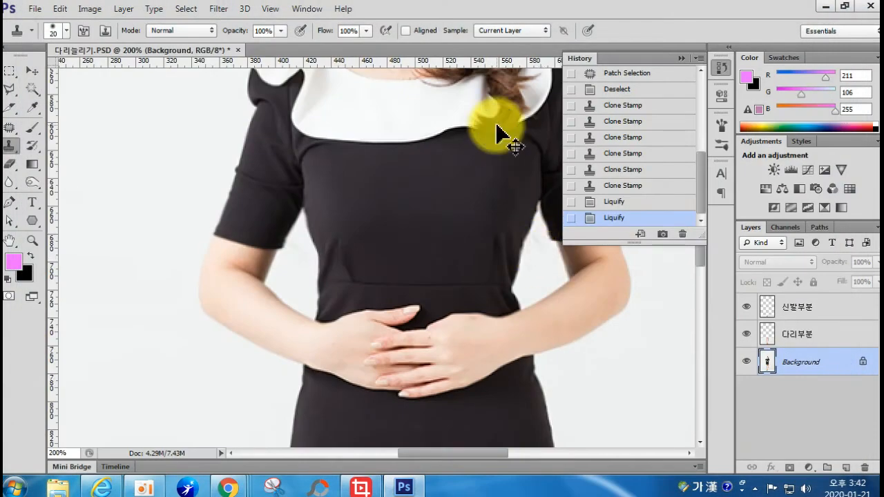
Step: Compare the whole figure between the original opened state and the latest Liquify state in the history
{"action": "key", "text": "ctrl+minus"}
{"action": "key", "text": "ctrl+minus"}
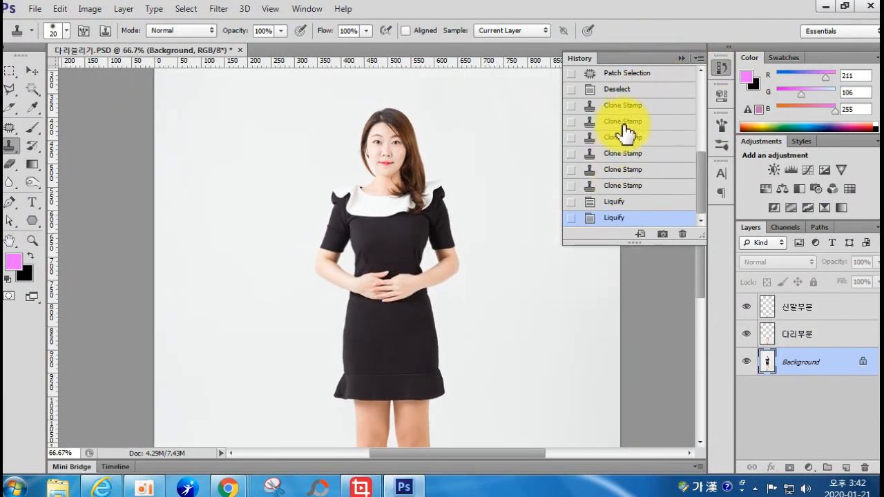
{"action": "scroll", "coordinate": [633, 130], "scroll_direction": "up", "scroll_amount": 5}
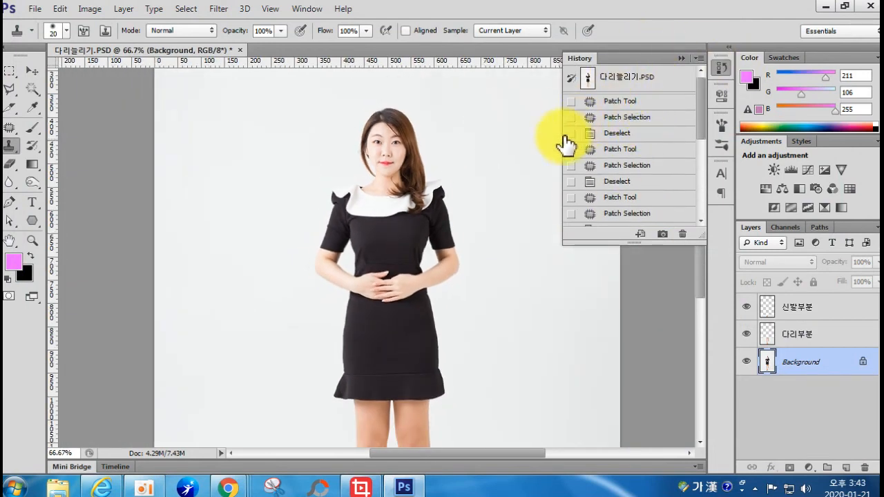
{"action": "key", "text": "ctrl+minus"}
{"action": "key", "text": "ctrl+minus"}
{"action": "key", "text": "ctrl+minus"}
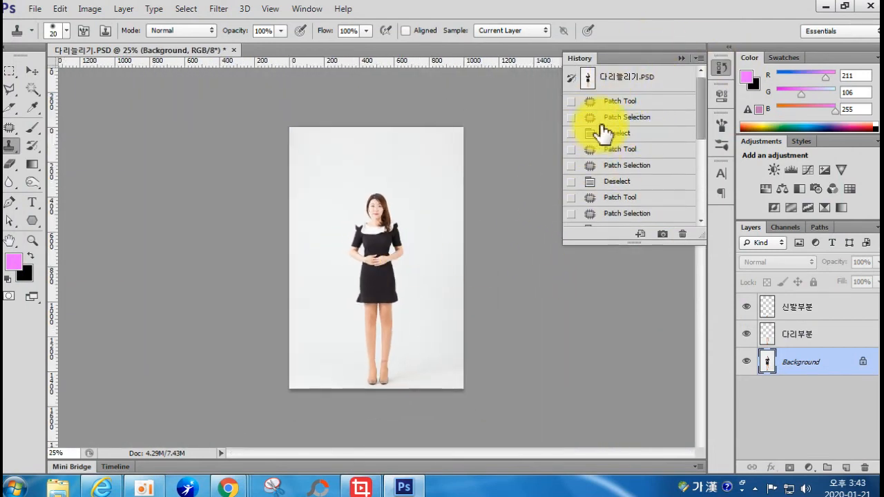
{"action": "left_click", "coordinate": [614, 83]}
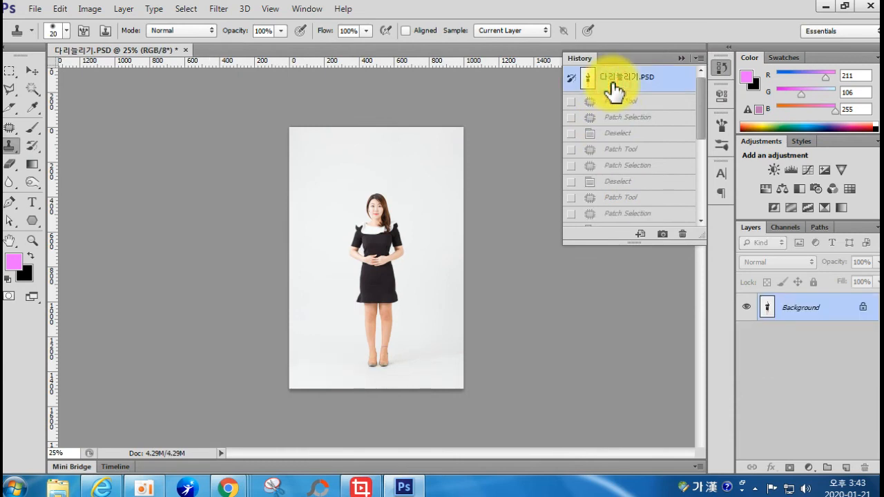
{"action": "scroll", "coordinate": [612, 187], "scroll_direction": "down", "scroll_amount": 5}
{"action": "left_click", "coordinate": [619, 218]}
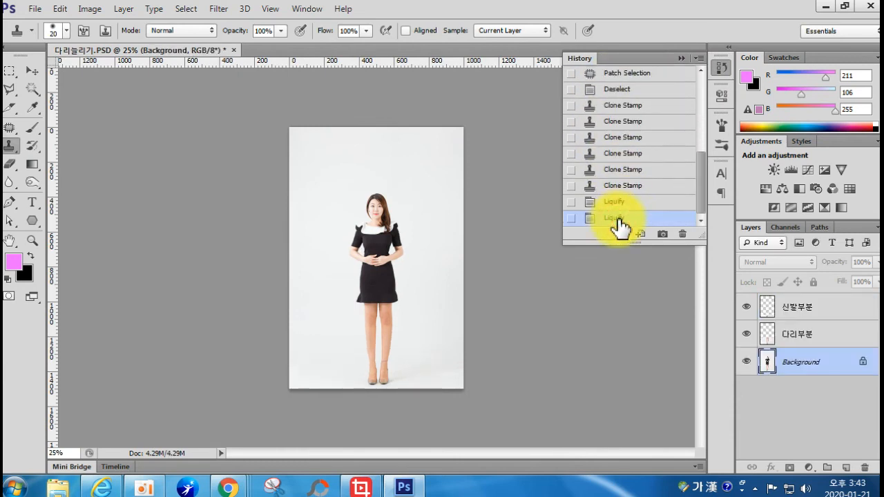
{"action": "scroll", "coordinate": [645, 125], "scroll_direction": "up", "scroll_amount": 5}
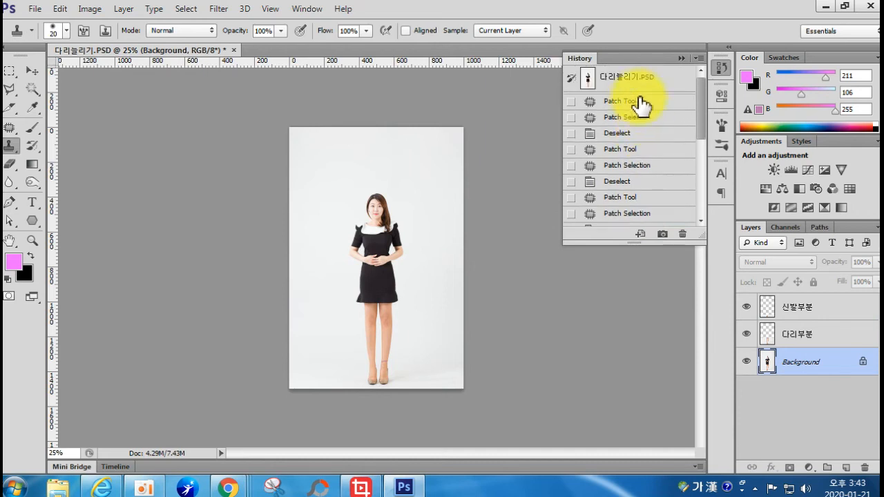
{"action": "left_click", "coordinate": [627, 89]}
{"action": "scroll", "coordinate": [612, 170], "scroll_direction": "down", "scroll_amount": 5}
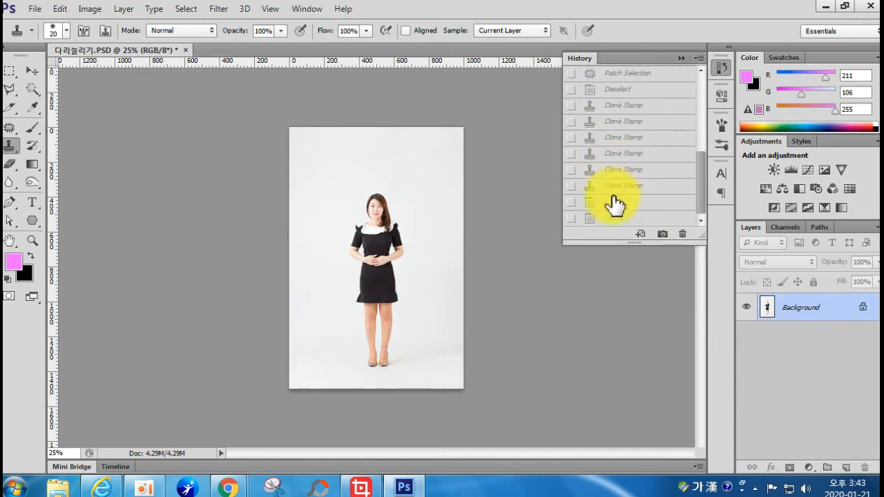
{"action": "left_click", "coordinate": [611, 219]}
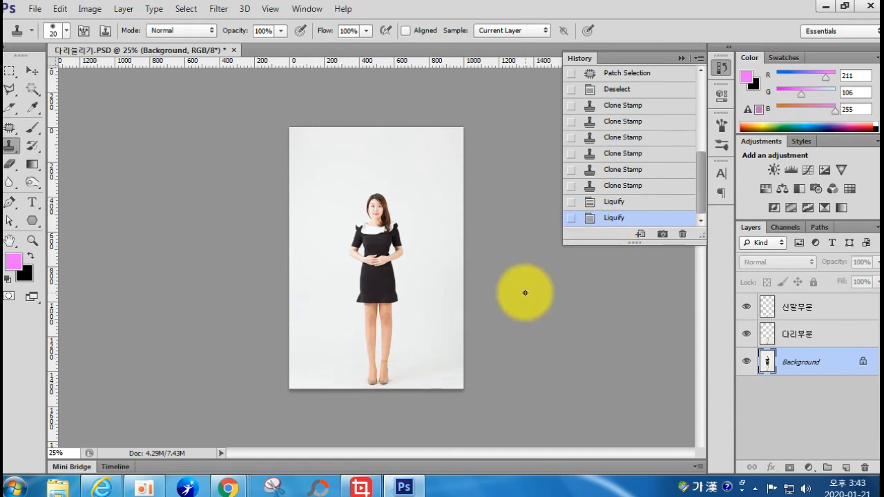
Step: Close 다리늘리기.PSD without saving the changes
{"action": "scroll", "coordinate": [625, 201], "scroll_direction": "up", "scroll_amount": 5}
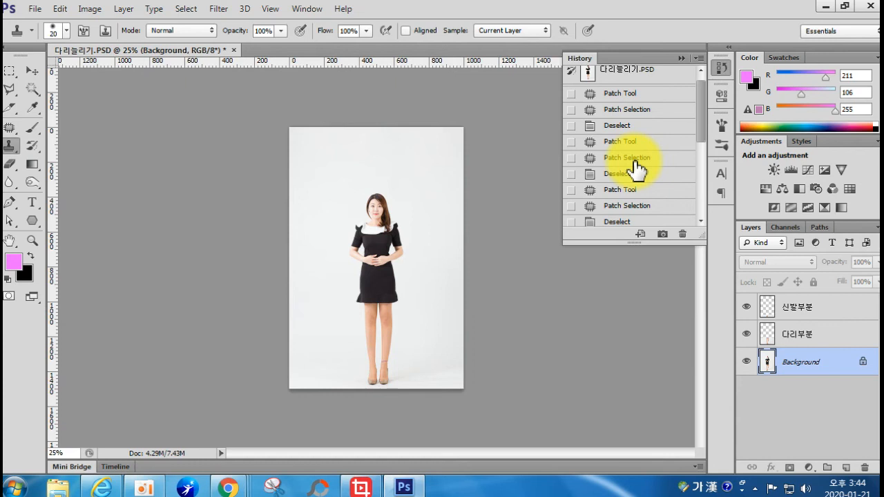
{"action": "left_click", "coordinate": [233, 50]}
{"action": "left_click", "coordinate": [398, 196]}
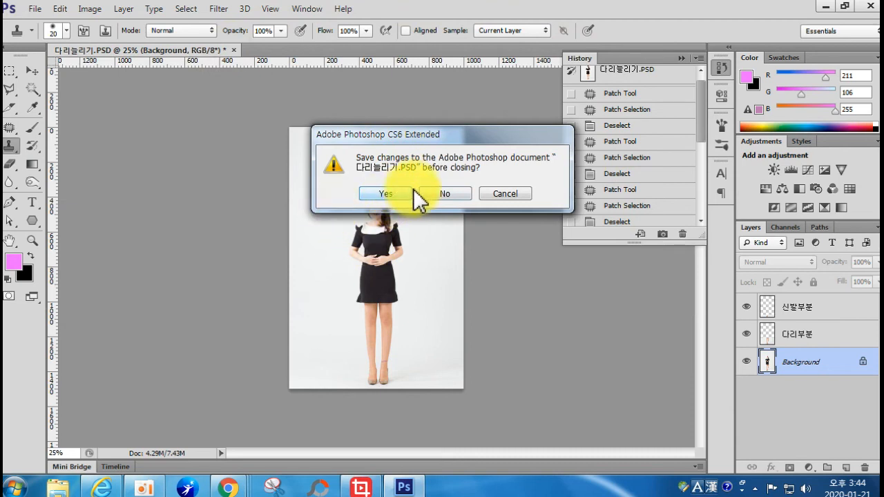
{"action": "left_click", "coordinate": [443, 194]}
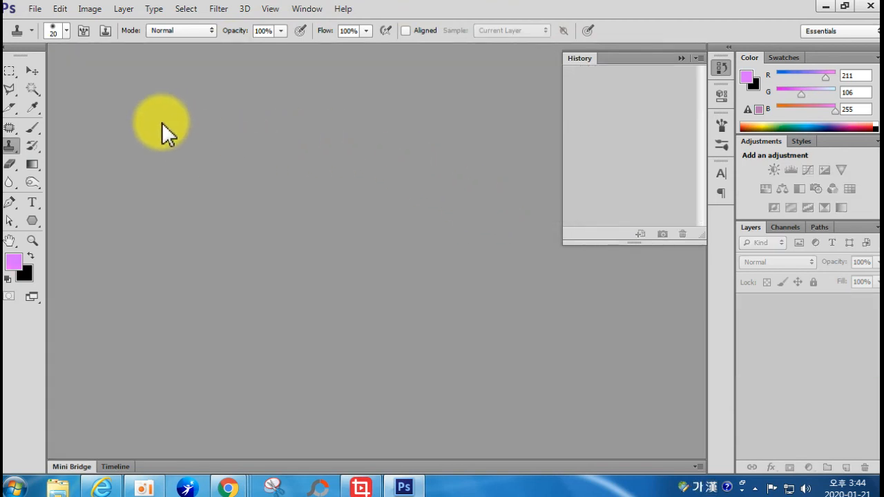
Step: Open 노랑끼빼기.JPG from the section 13 folder of Chapter2 and collapse the history display
{"action": "left_click", "coordinate": [34, 9]}
{"action": "left_click", "coordinate": [52, 38]}
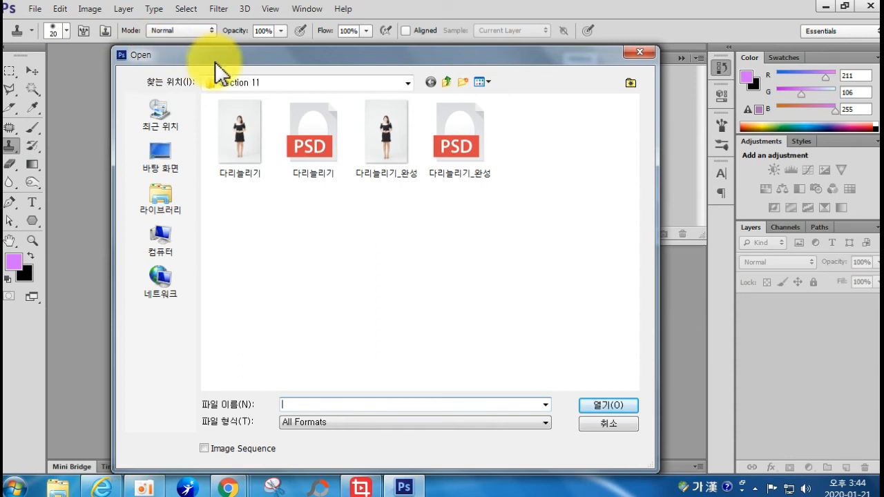
{"action": "left_click", "coordinate": [446, 82]}
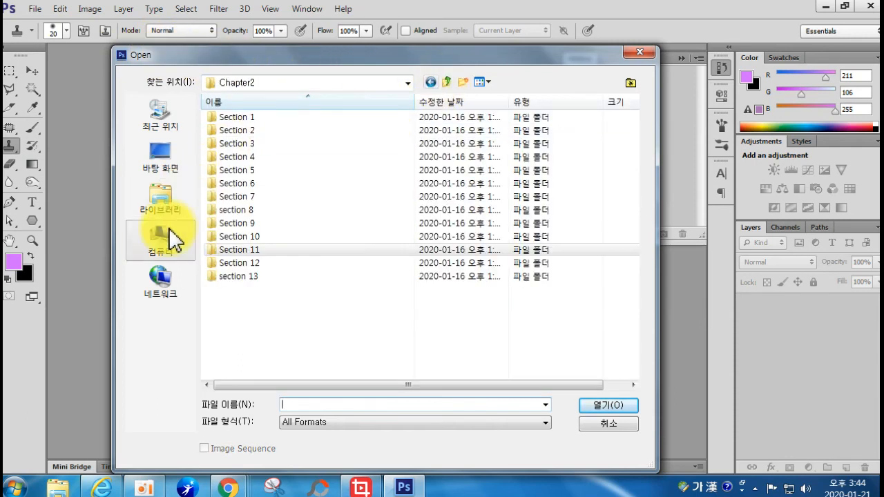
{"action": "double_click", "coordinate": [225, 276]}
{"action": "double_click", "coordinate": [237, 159]}
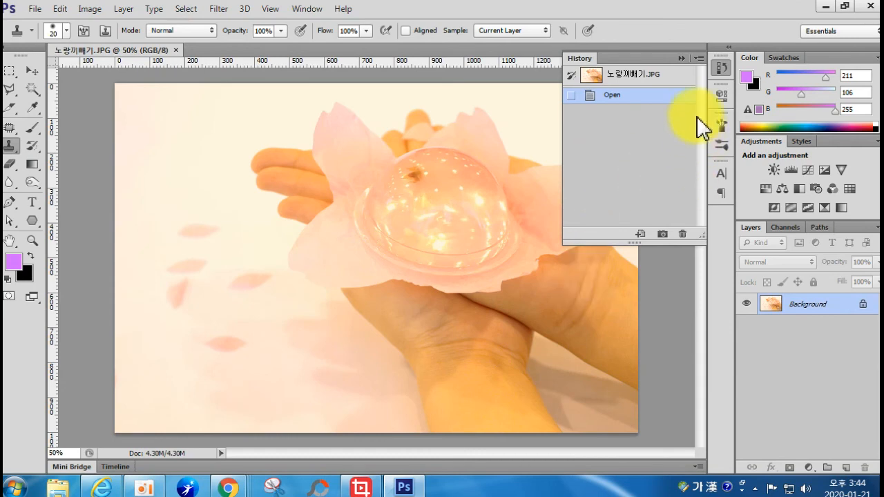
{"action": "left_click", "coordinate": [683, 59]}
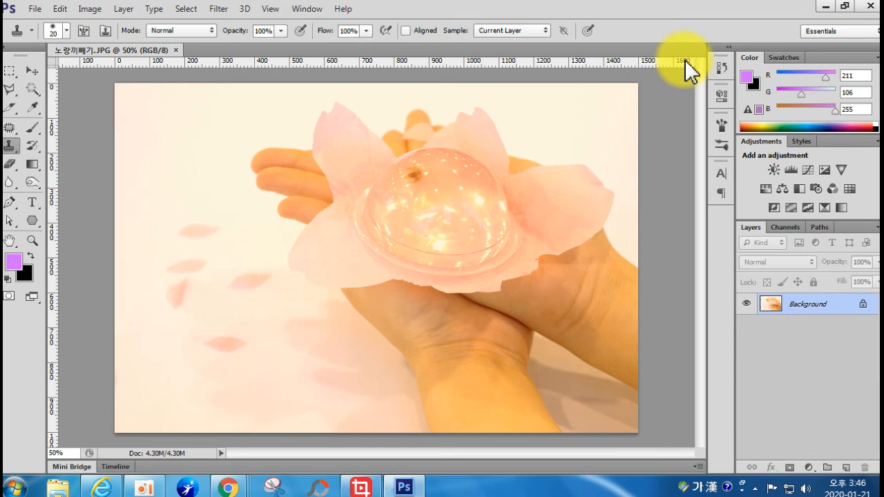
Step: Start a Levels adjustment and sample the pale background beneath the fingertips as the white point
{"action": "left_click", "coordinate": [91, 9]}
{"action": "mouse_move", "coordinate": [93, 42]}
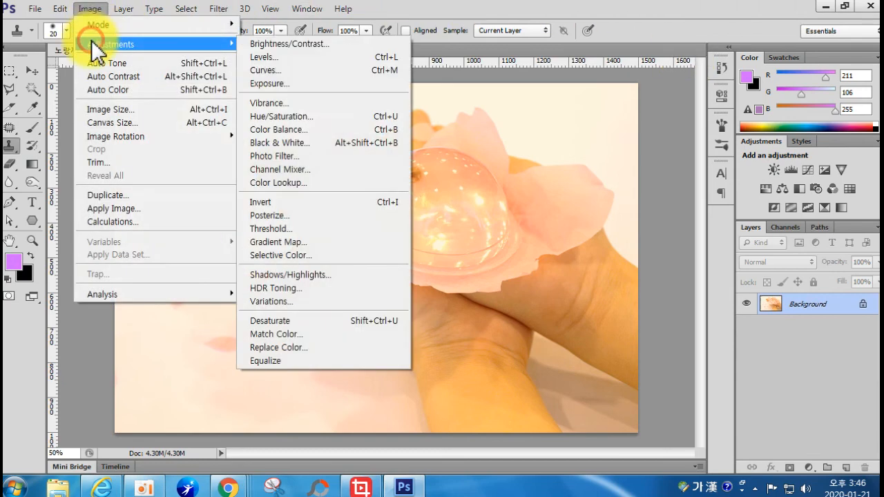
{"action": "left_click", "coordinate": [266, 60]}
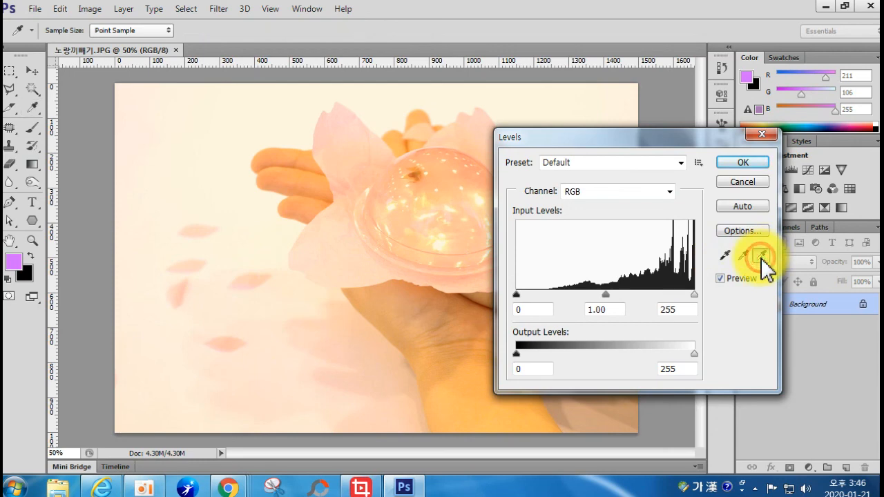
{"action": "left_click", "coordinate": [763, 257]}
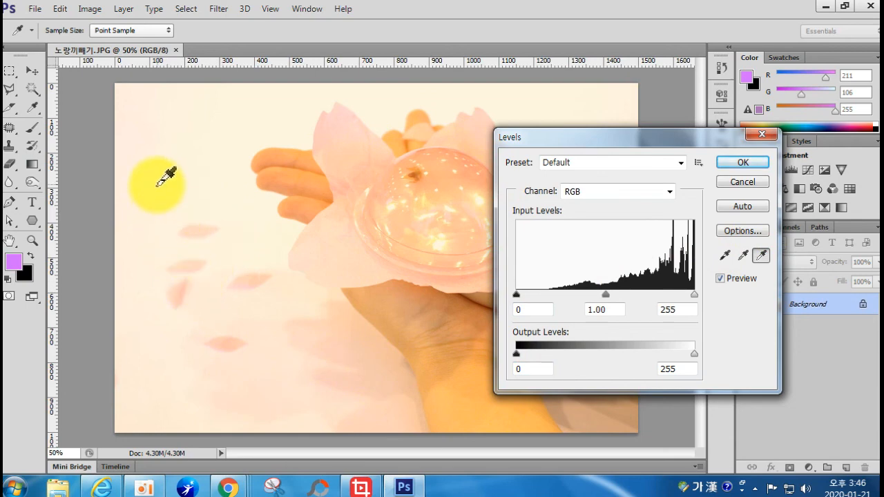
{"action": "left_click", "coordinate": [180, 186]}
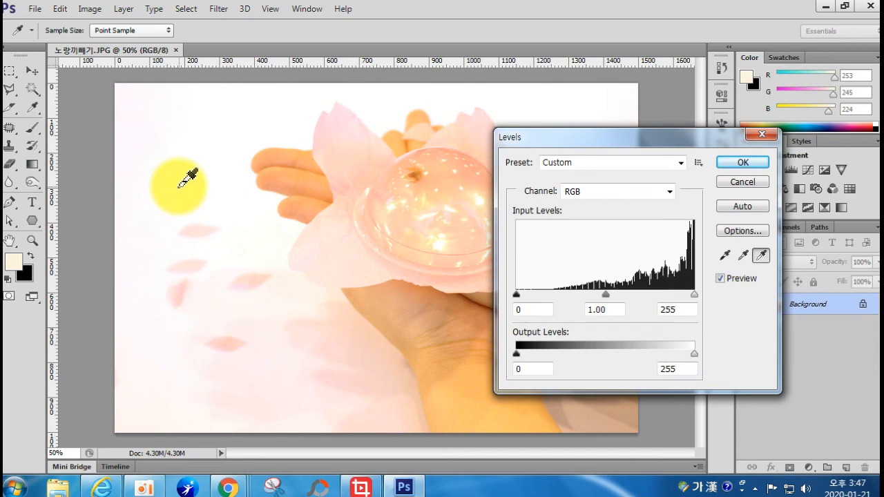
Step: Try other Levels white points on the lower forearm, beside it, and on the pale background beside the fallen petals
{"action": "left_click", "coordinate": [446, 401]}
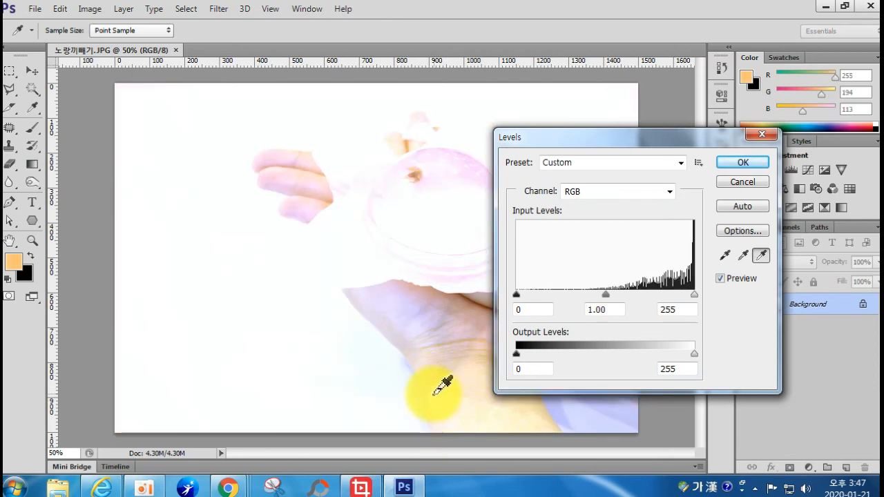
{"action": "left_click", "coordinate": [395, 403]}
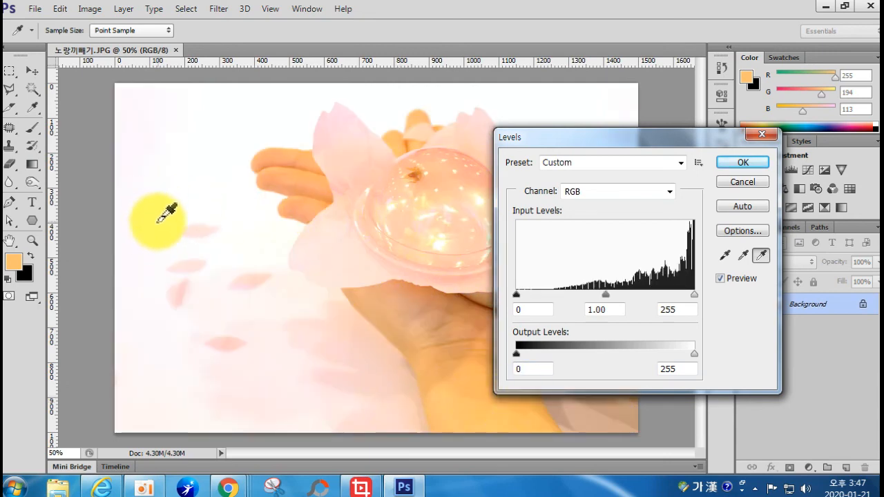
{"action": "left_click", "coordinate": [145, 285]}
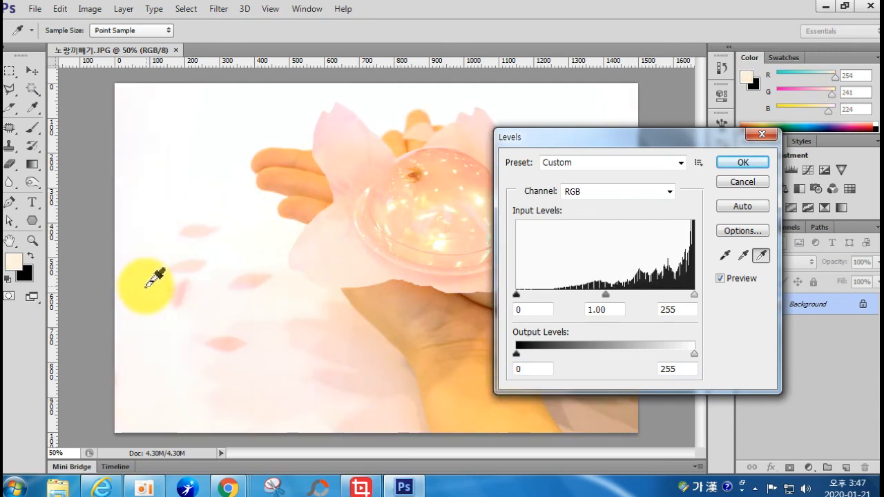
Step: Resample the Levels white point, ending on the pale background just above the lowest fallen petal, and apply the correction
{"action": "left_click", "coordinate": [168, 199]}
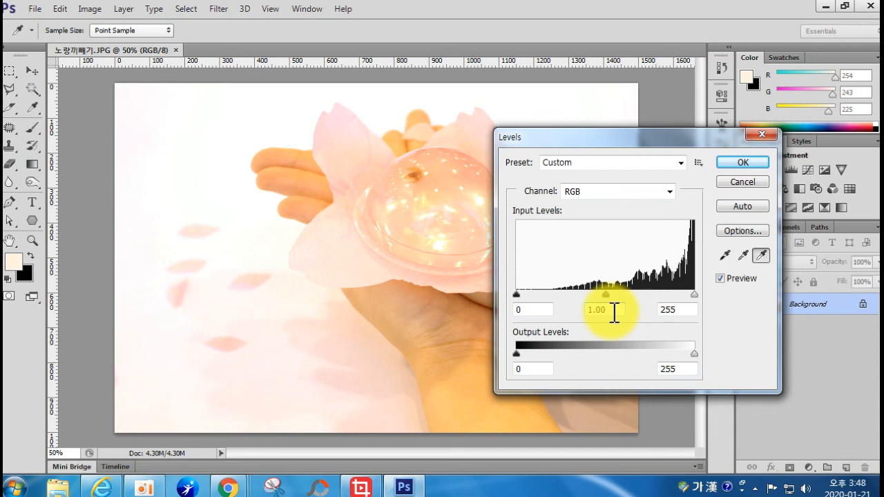
{"action": "left_click", "coordinate": [199, 317]}
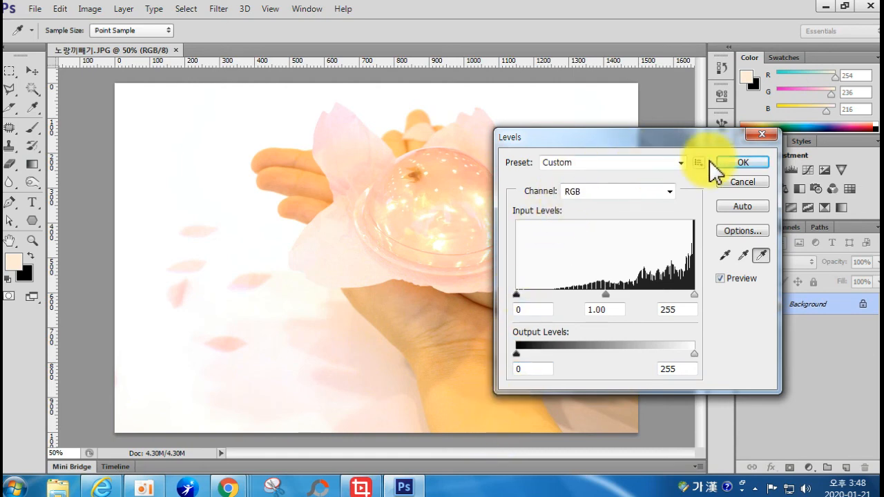
{"action": "left_click", "coordinate": [733, 162]}
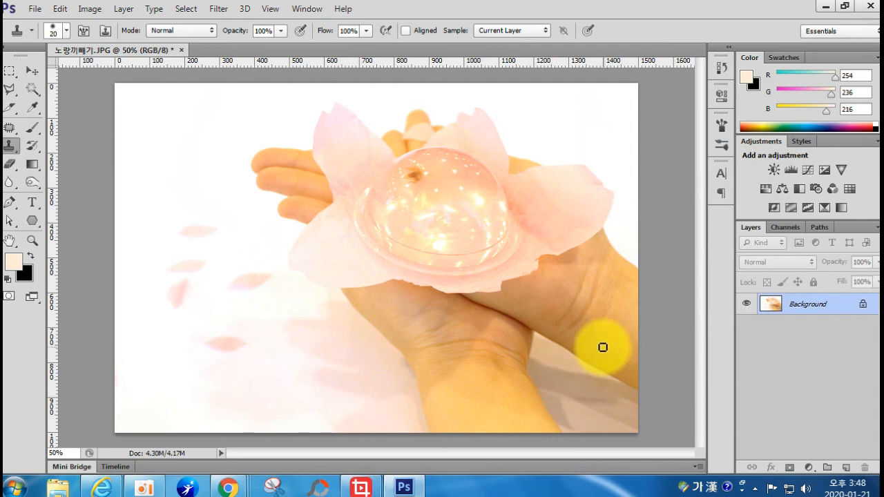
Step: Start a Curves adjustment on the RGB channel and raise a highlight point to input 180, output 197
{"action": "left_click", "coordinate": [76, 10]}
{"action": "mouse_move", "coordinate": [99, 43]}
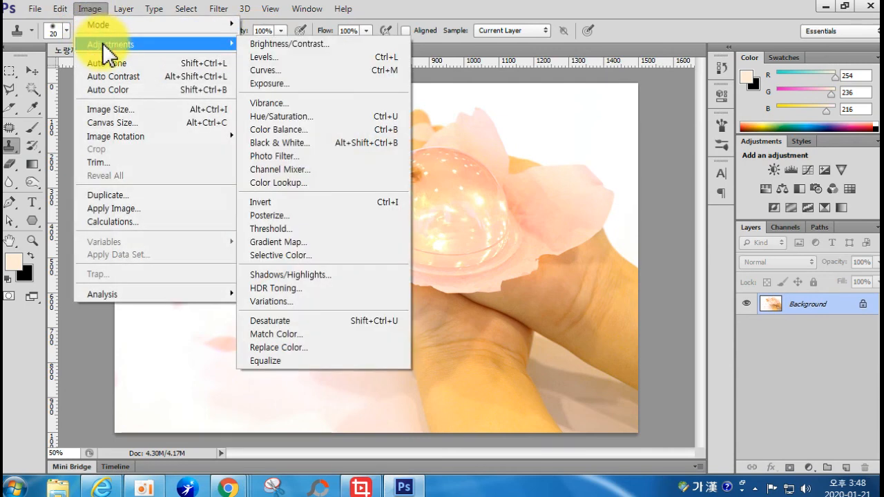
{"action": "left_click", "coordinate": [257, 71]}
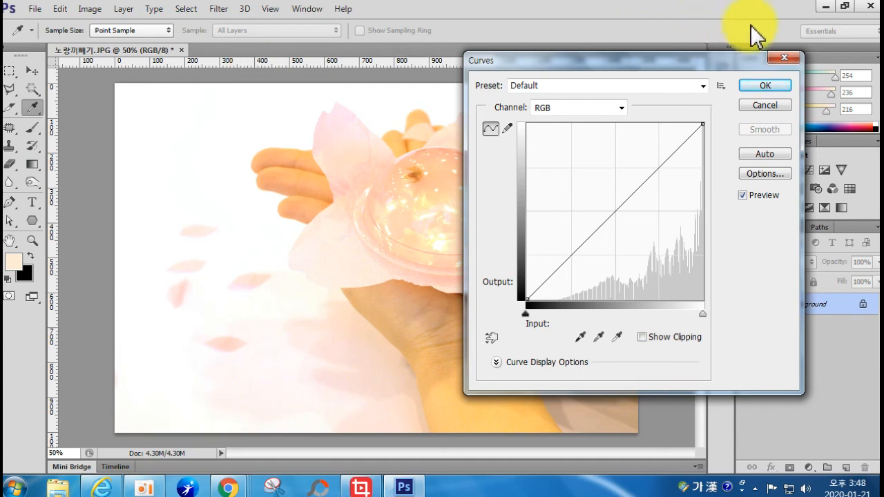
{"action": "left_click_drag", "start_coordinate": [628, 63], "coordinate": [749, 121]}
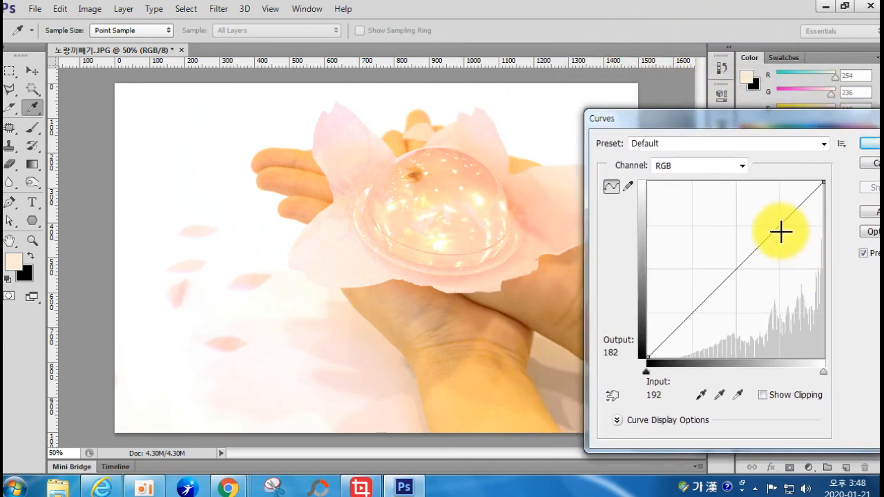
{"action": "left_click_drag", "start_coordinate": [780, 228], "coordinate": [772, 221]}
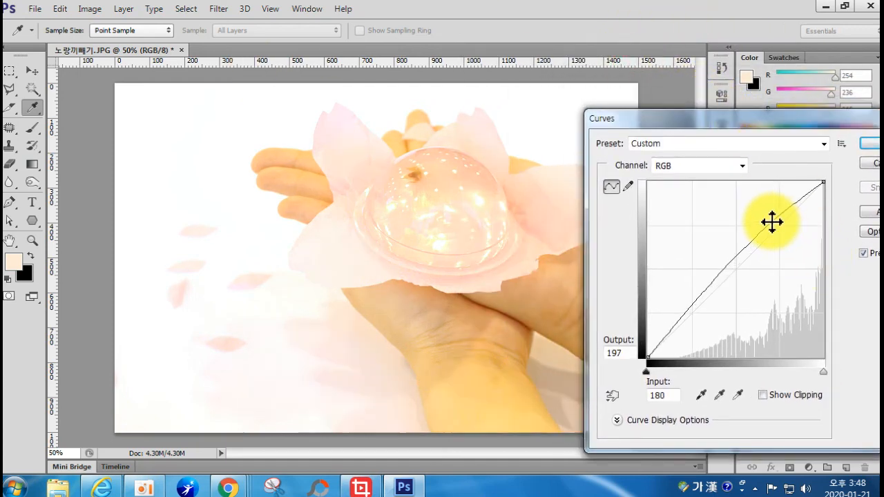
Step: Add a shadow point at input 72, output 106, refine the highlight point to input 182, output 199, and apply the curve
{"action": "left_click", "coordinate": [697, 305]}
{"action": "mouse_move", "coordinate": [697, 304]}
{"action": "left_mouse_down"}
{"action": "mouse_move", "coordinate": [705, 306]}
{"action": "mouse_move", "coordinate": [700, 291]}
{"action": "left_mouse_up"}
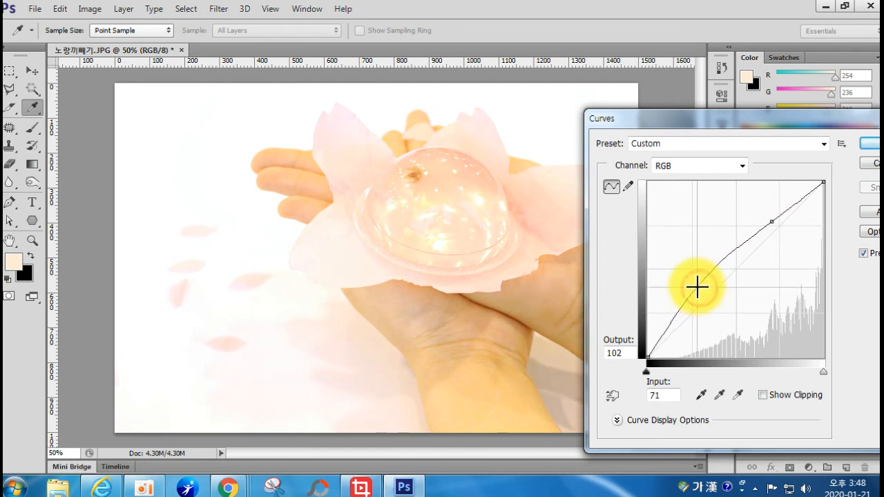
{"action": "left_click_drag", "start_coordinate": [699, 289], "coordinate": [695, 290]}
{"action": "left_click_drag", "start_coordinate": [766, 223], "coordinate": [771, 223]}
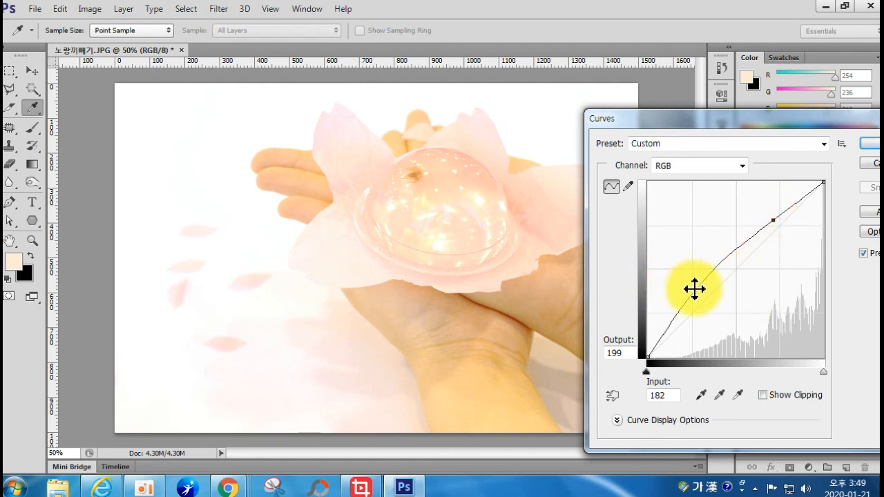
{"action": "left_click_drag", "start_coordinate": [696, 290], "coordinate": [699, 284]}
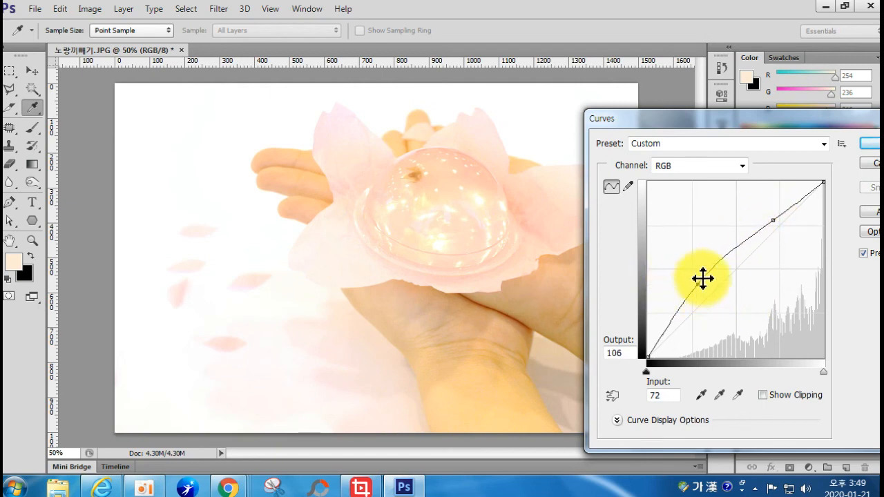
{"action": "left_click", "coordinate": [867, 144]}
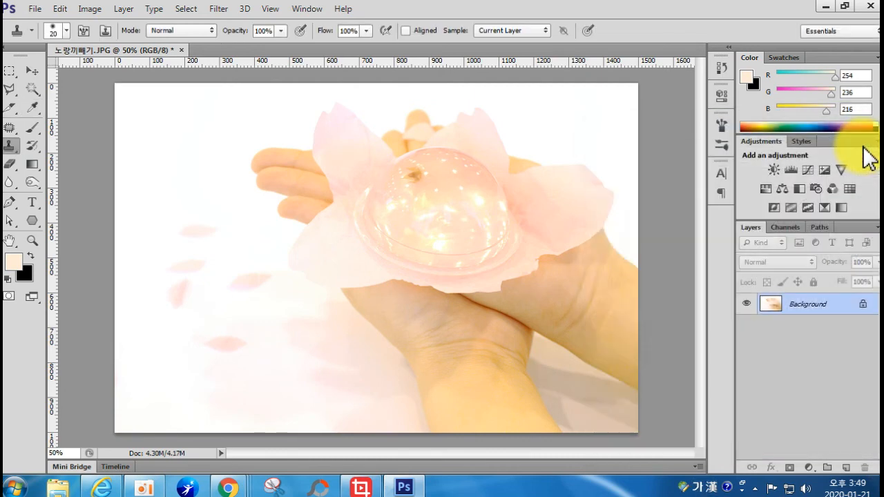
Step: Compare the original photo with the Curves-corrected state in the history, ending on the Curves state
{"action": "left_click", "coordinate": [727, 64]}
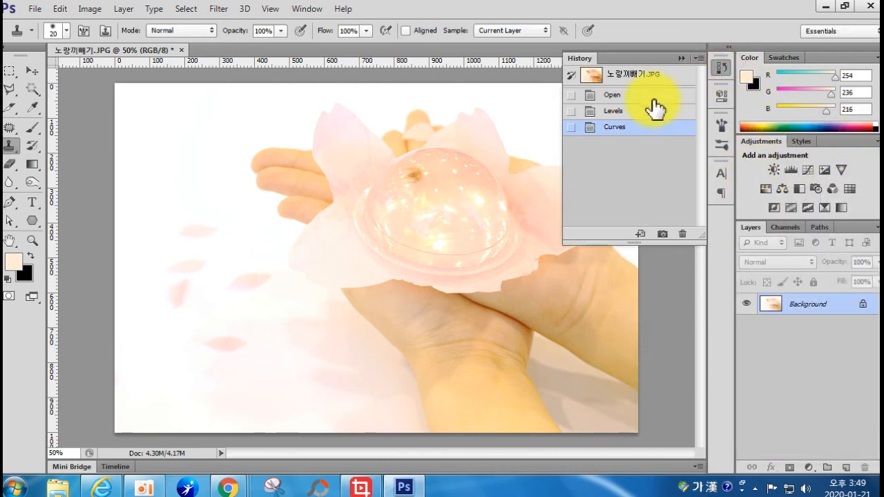
{"action": "left_click", "coordinate": [635, 77]}
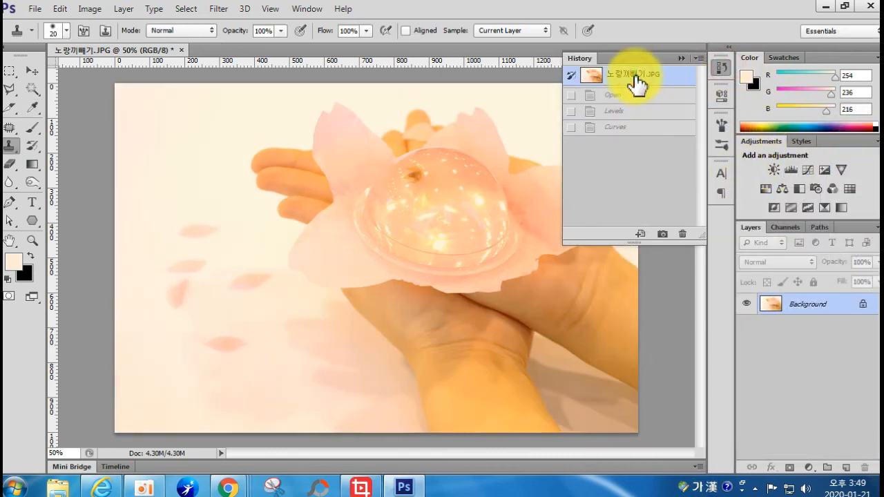
{"action": "left_click", "coordinate": [634, 128]}
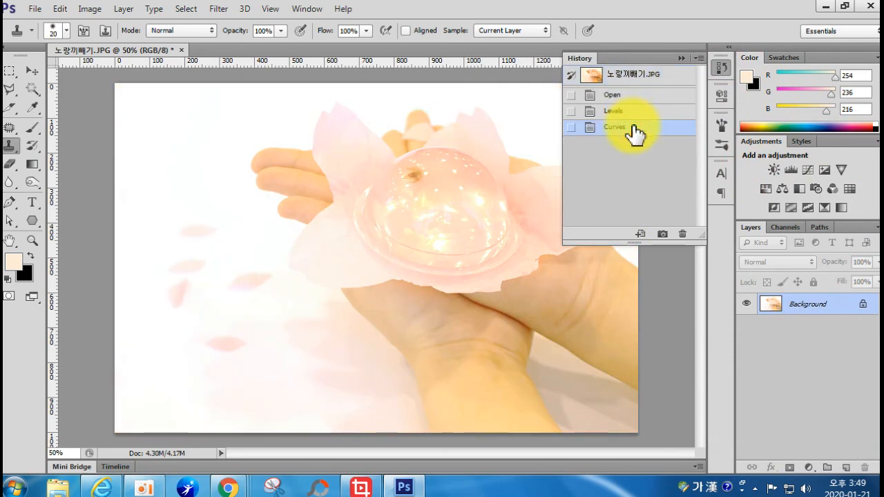
{"action": "left_click", "coordinate": [632, 82]}
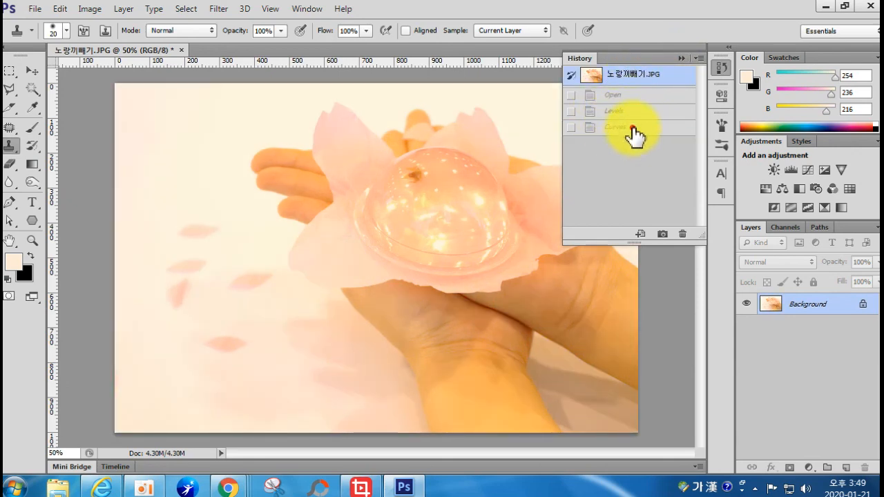
{"action": "left_click", "coordinate": [632, 128]}
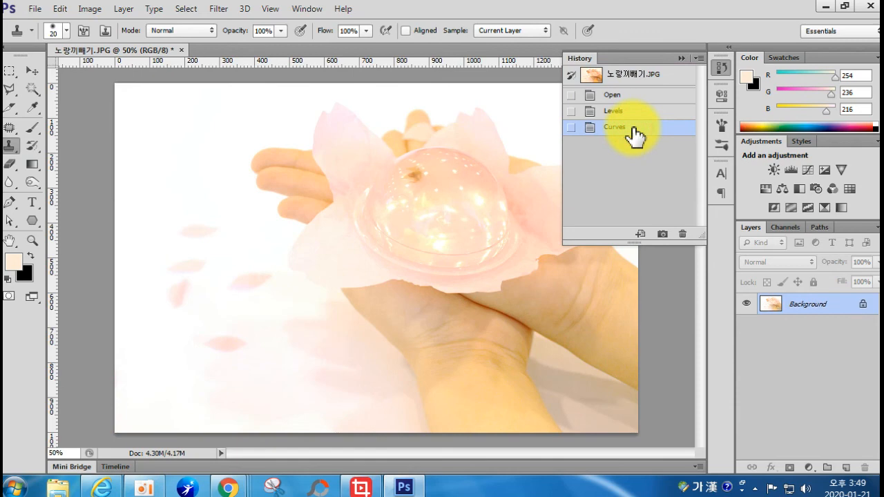